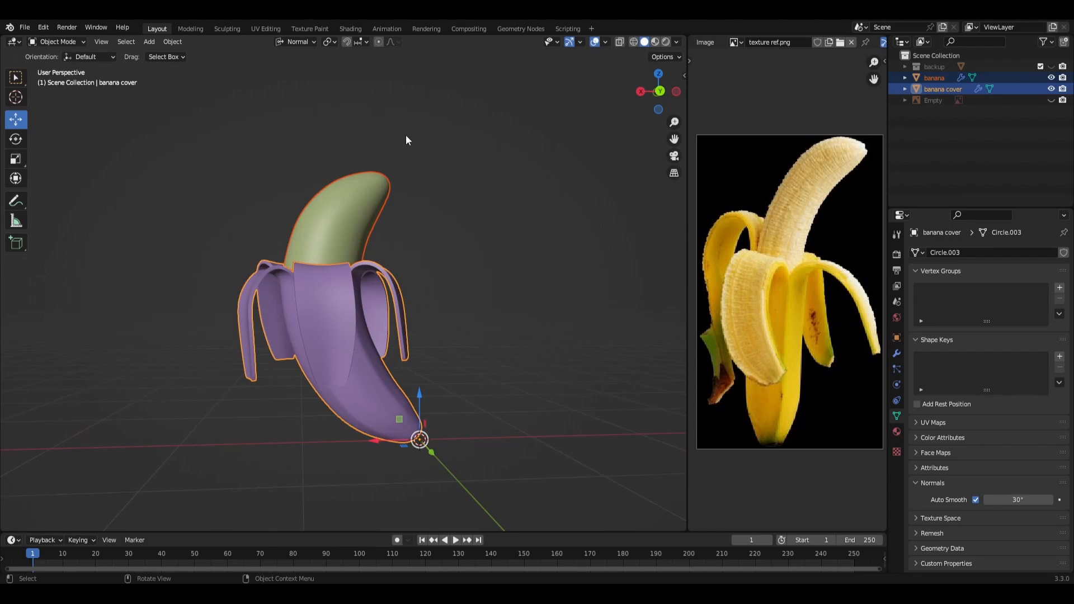
Stretch the banana and banana cover together along the Z axis by a factor of about 1.12.
key(s)
key(z)
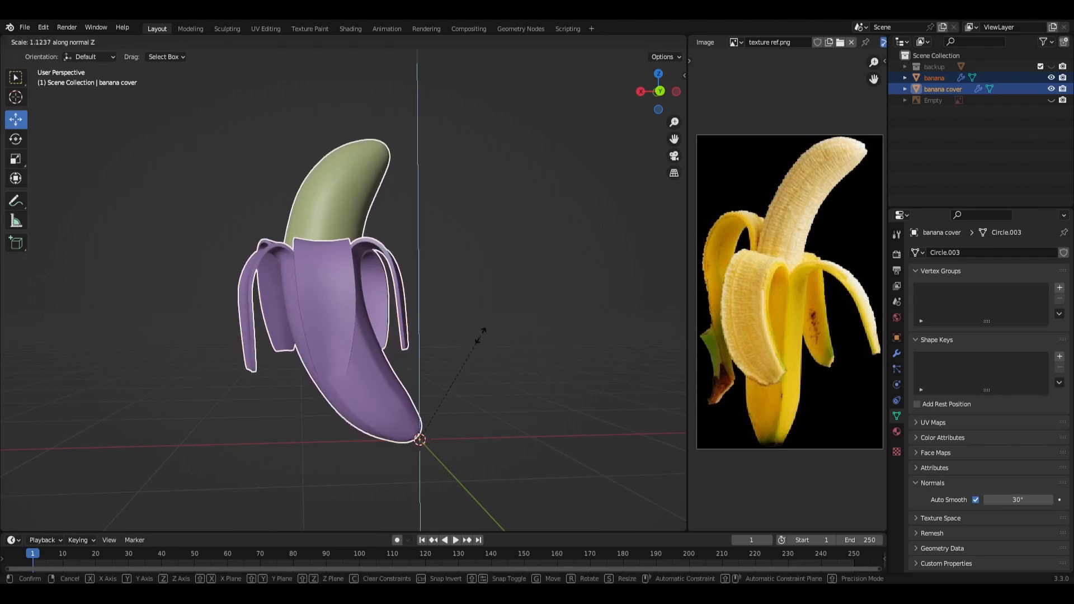
click(482, 334)
scroll(416, 417, down, 3)
click(478, 401)
scroll(406, 263, up, 4)
middle_drag(436, 284, 473, 375)
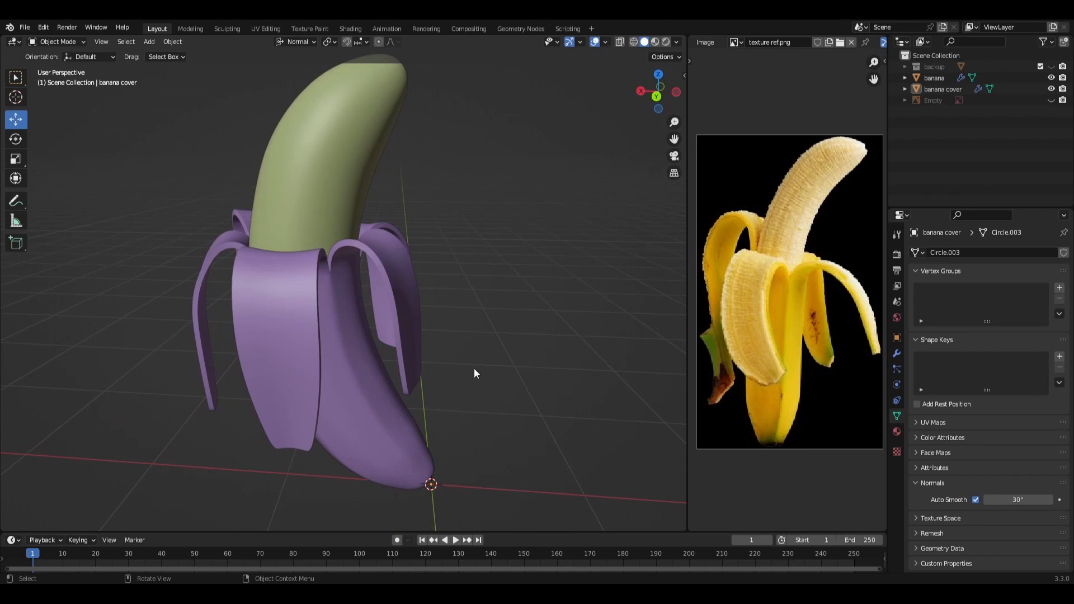
Hide the banana cover so that only the inner banana is shown.
click(370, 101)
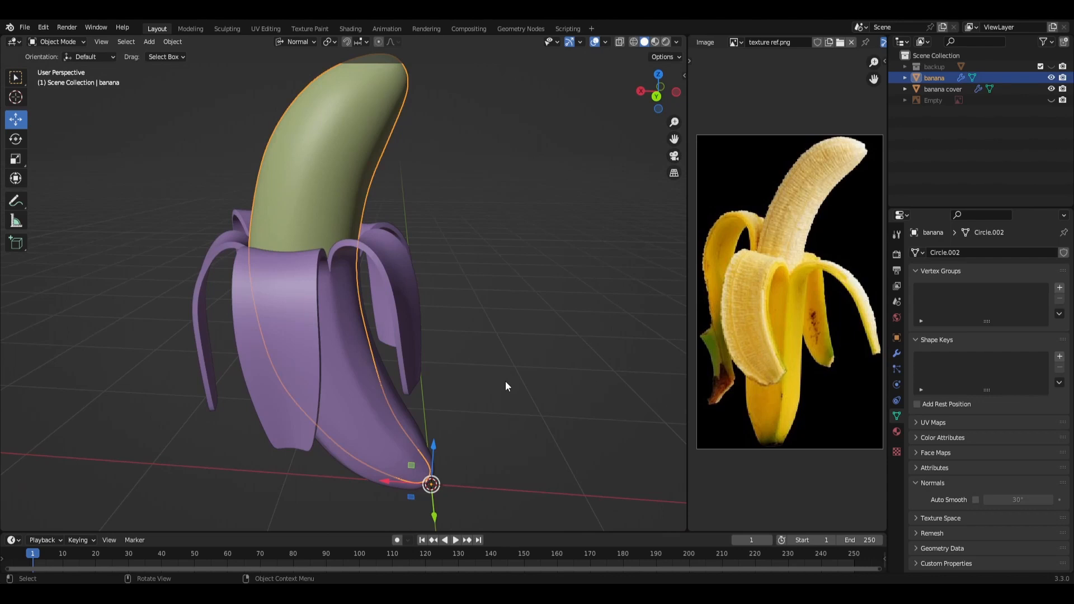
scroll(505, 381, down, 3)
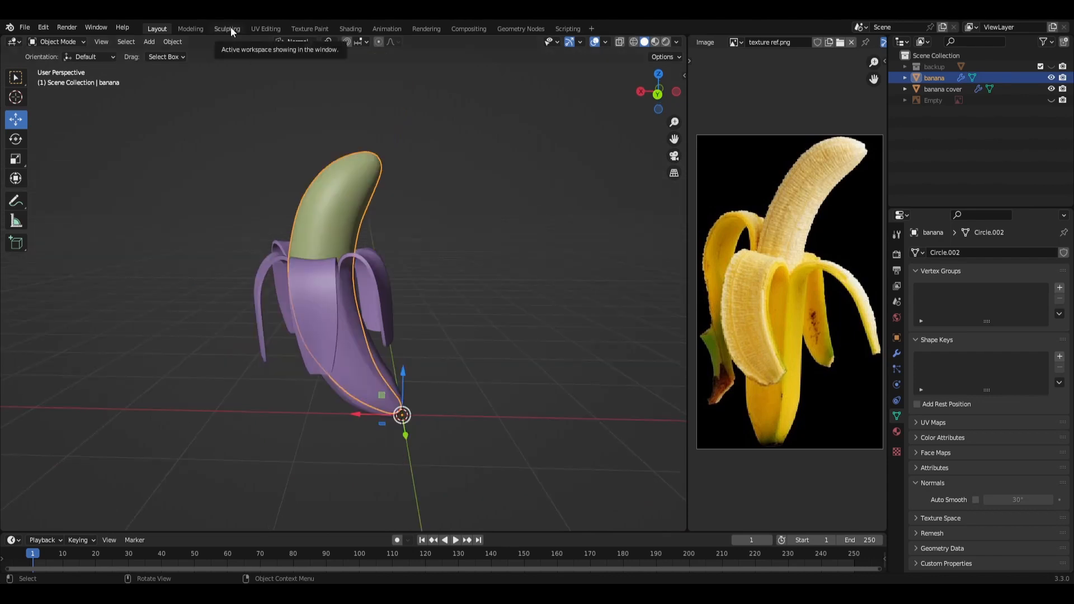
click(1052, 89)
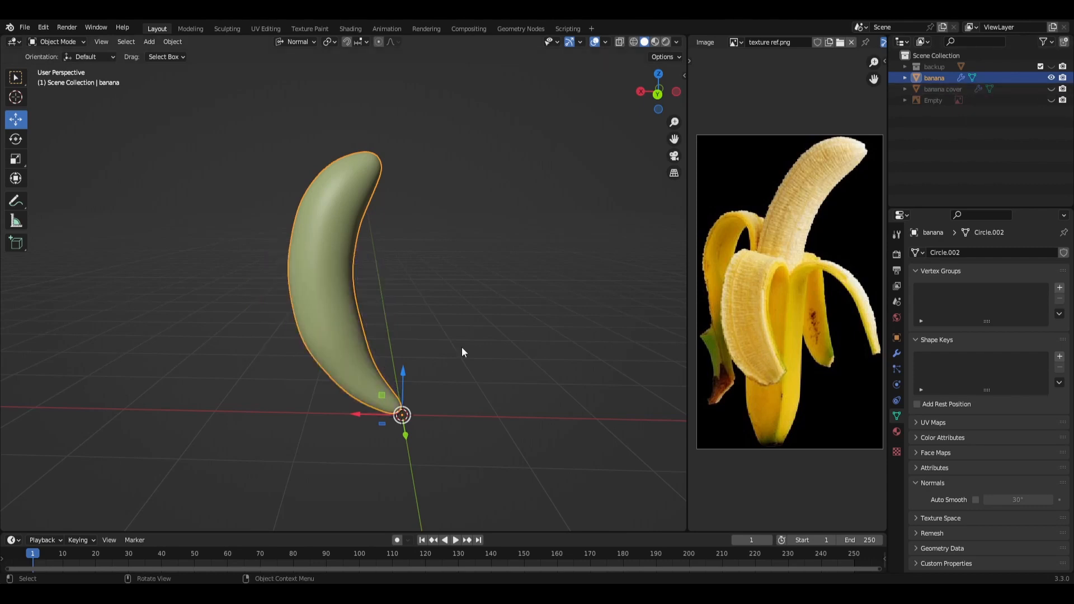
click(511, 311)
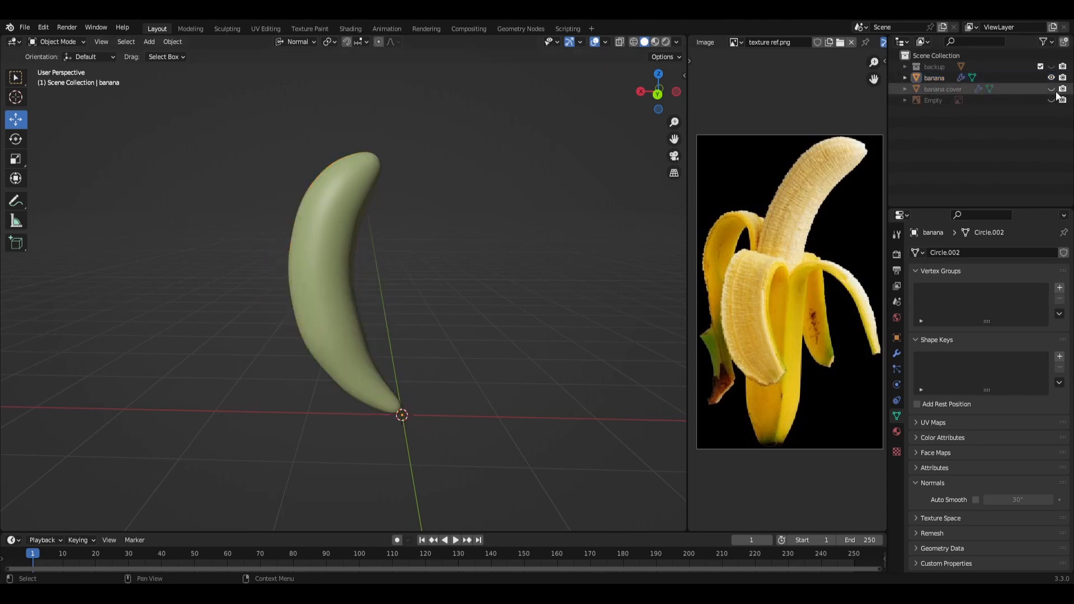
middle_drag(435, 374, 413, 382)
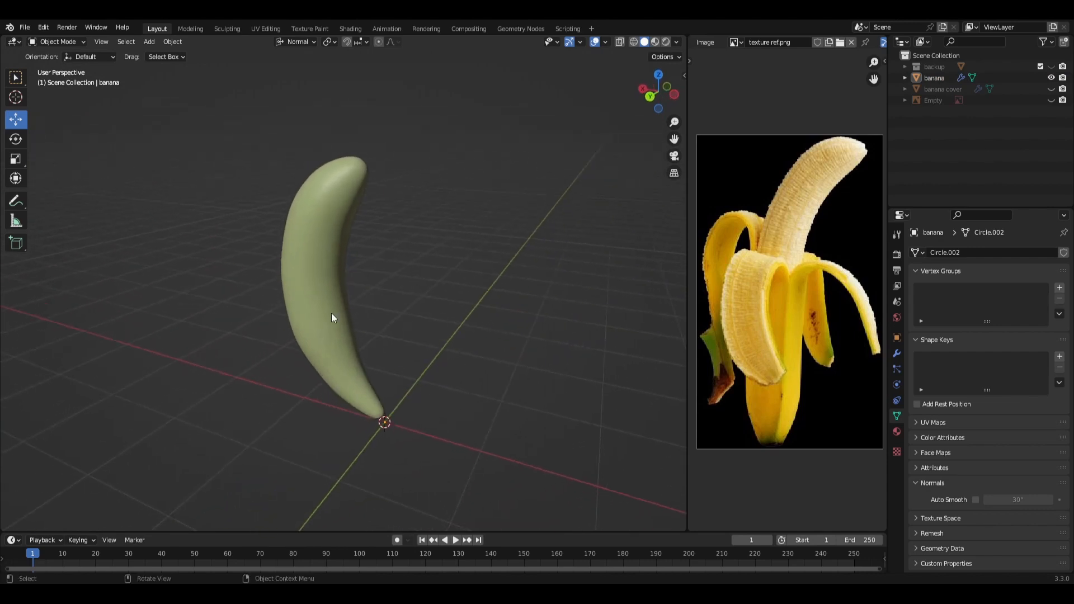
Duplicate the banana in place, put the copy in the backup collection, and reselect the original banana.
key(a)
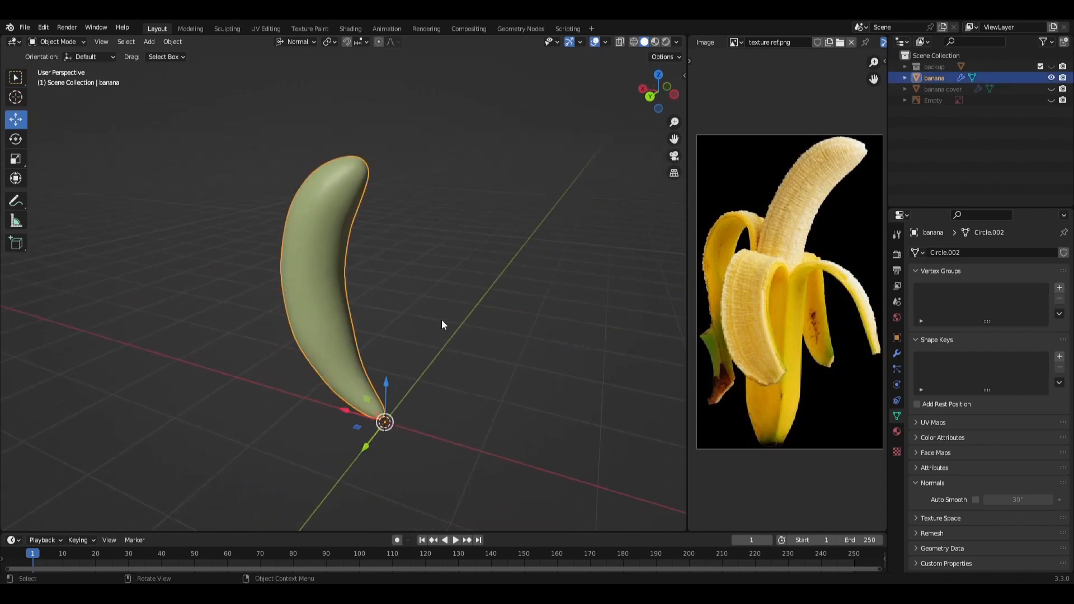
key(shift+d)
right_click(441, 320)
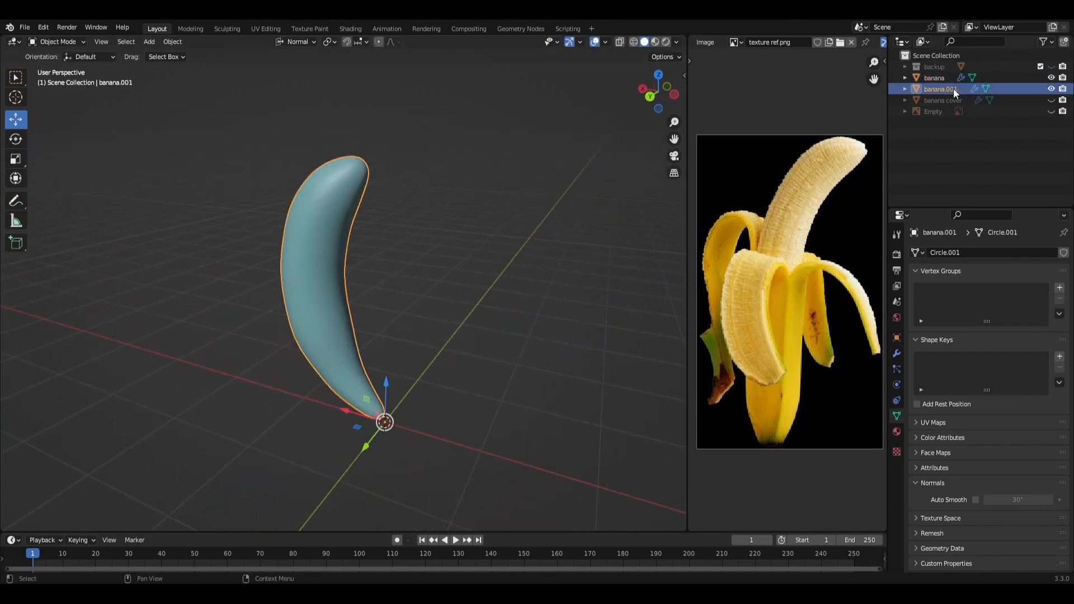
drag(950, 88, 946, 66)
click(934, 78)
middle_drag(435, 353, 408, 226)
middle_drag(468, 351, 488, 324)
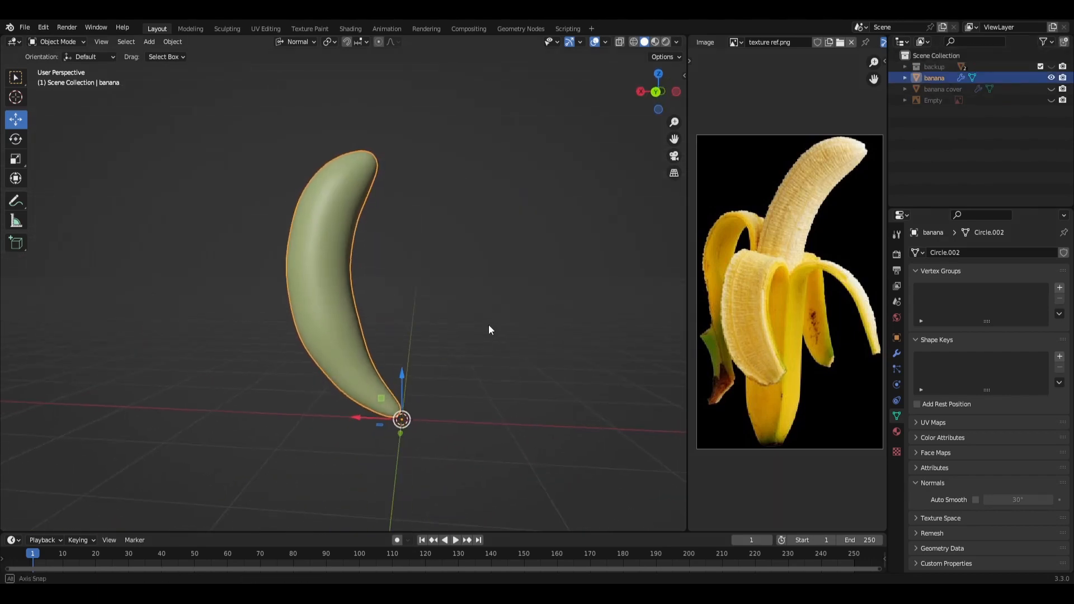
click(226, 29)
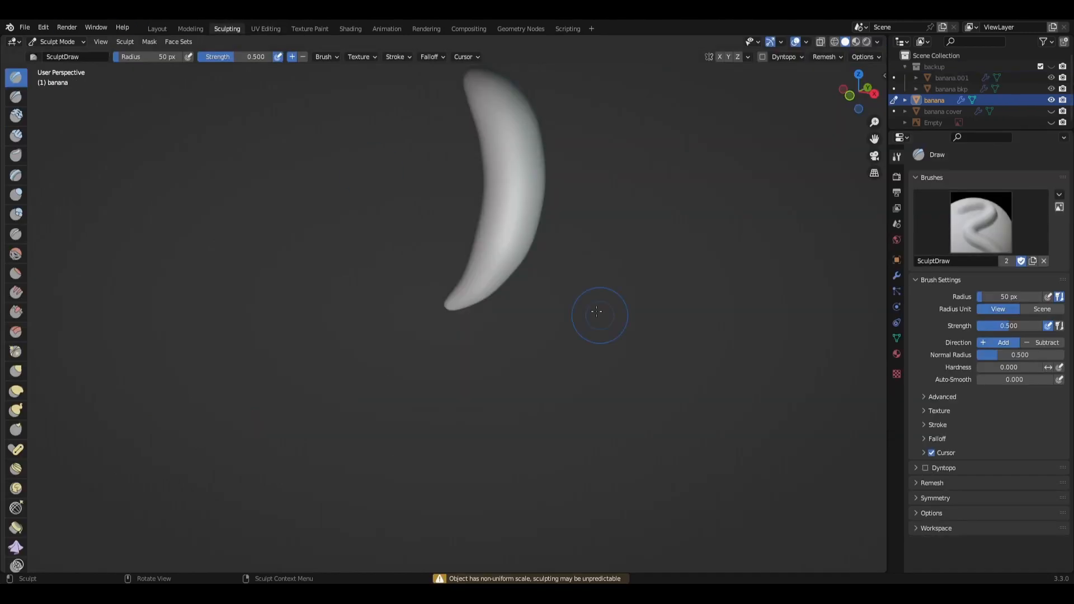
scroll(622, 456, down, 2)
middle_drag(622, 456, 597, 425)
middle_drag(479, 427, 466, 420)
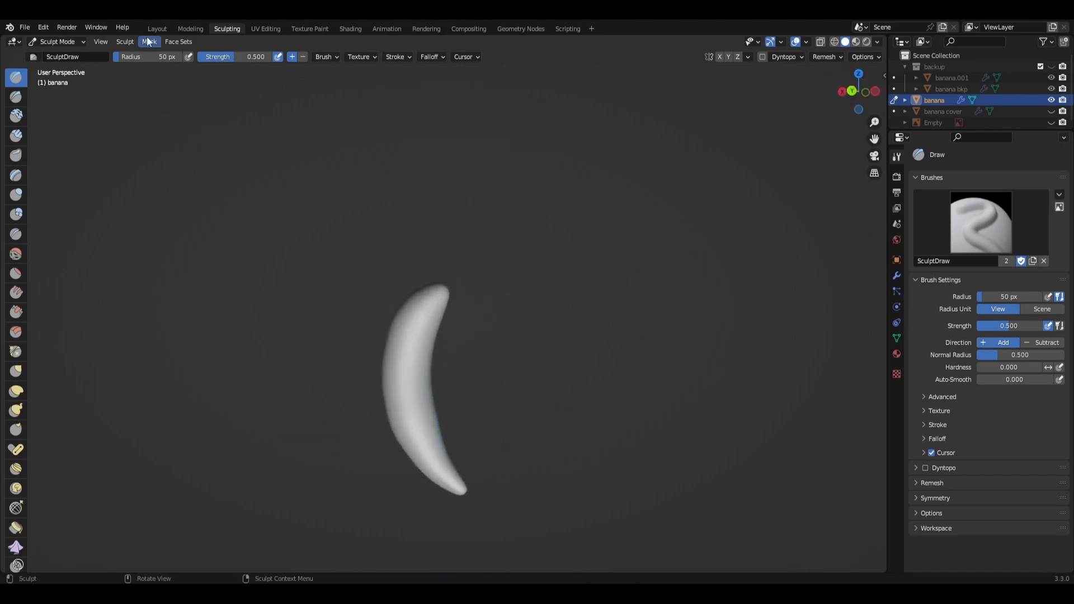
click(156, 28)
middle_drag(197, 341, 225, 305)
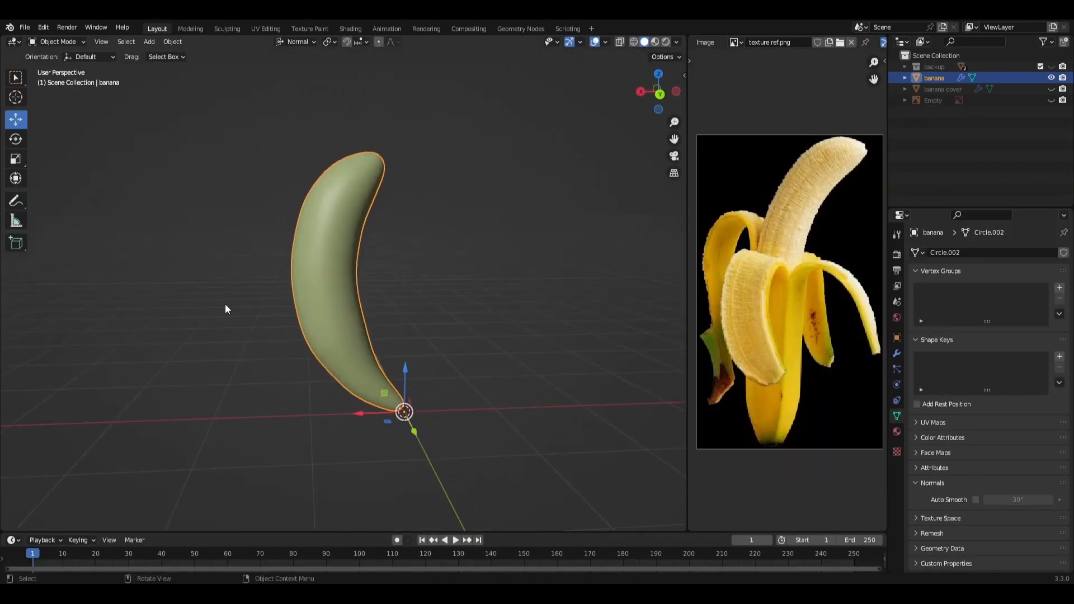
Add a camera to the scene.
click(150, 42)
click(168, 220)
middle_drag(403, 386, 377, 360)
key(g)
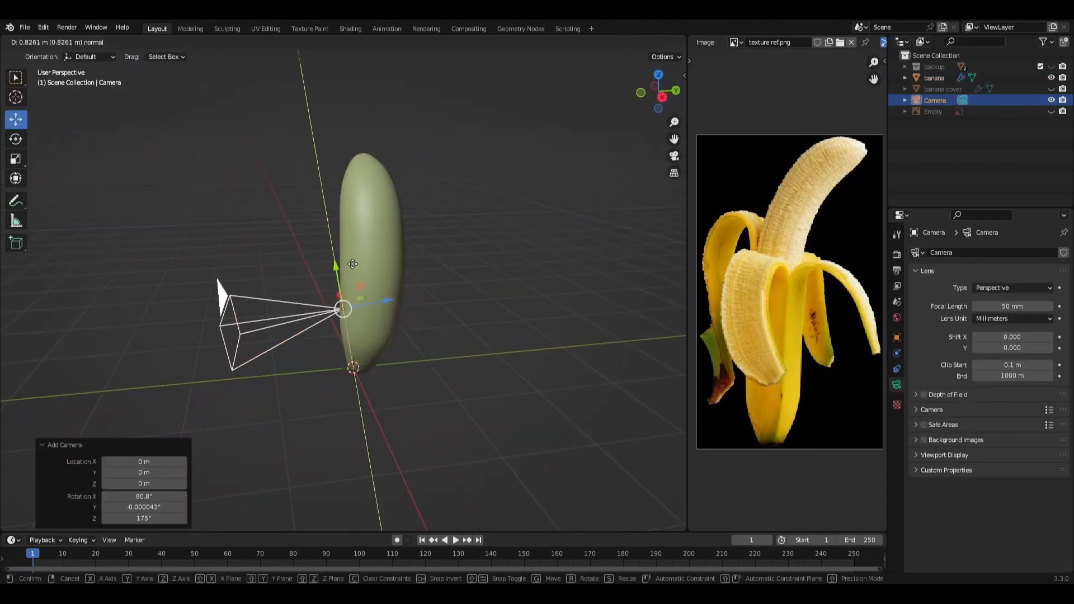
drag(350, 294, 339, 238)
key(ctrl+z)
Set the transform orientation to Global and move the camera to about 4.49 m in Y and 1.38 m in Z.
click(300, 42)
click(277, 78)
middle_drag(480, 374, 467, 343)
drag(367, 346, 367, 234)
drag(413, 277, 783, 330)
Set the camera's rotation to 90° in X, 0° in Y and 180° in Z.
click(897, 338)
click(1016, 324)
text(90)
key(Return)
click(1014, 334)
text(0)
key(Return)
scroll(506, 247, down, 3)
click(1002, 346)
text(180)
key(Return)
Look through the camera and enable the Screencast Keys overlay.
key(KP_0)
key(n)
click(680, 168)
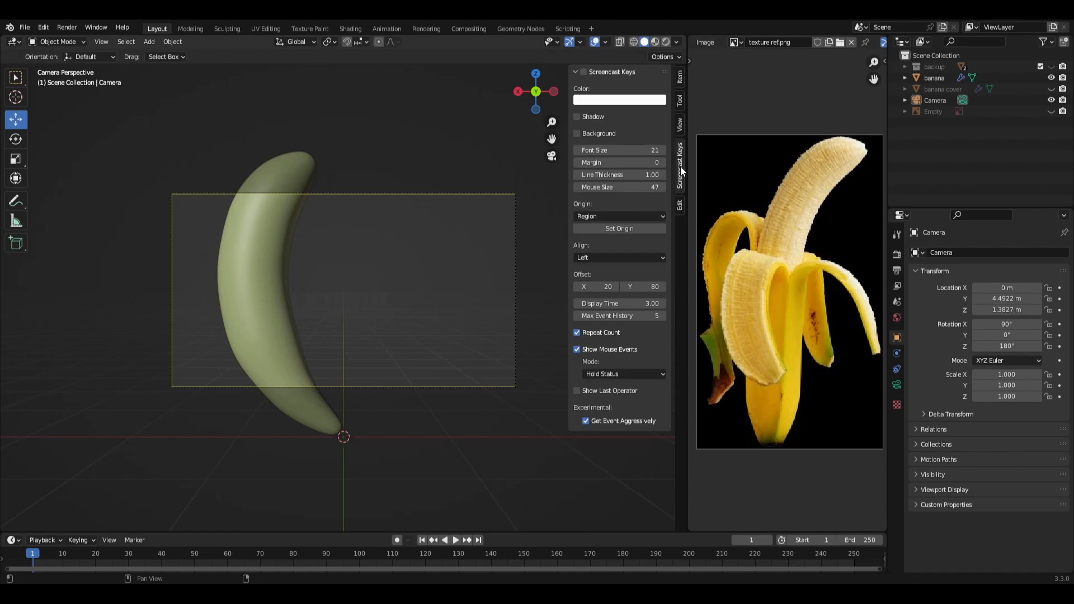
click(606, 74)
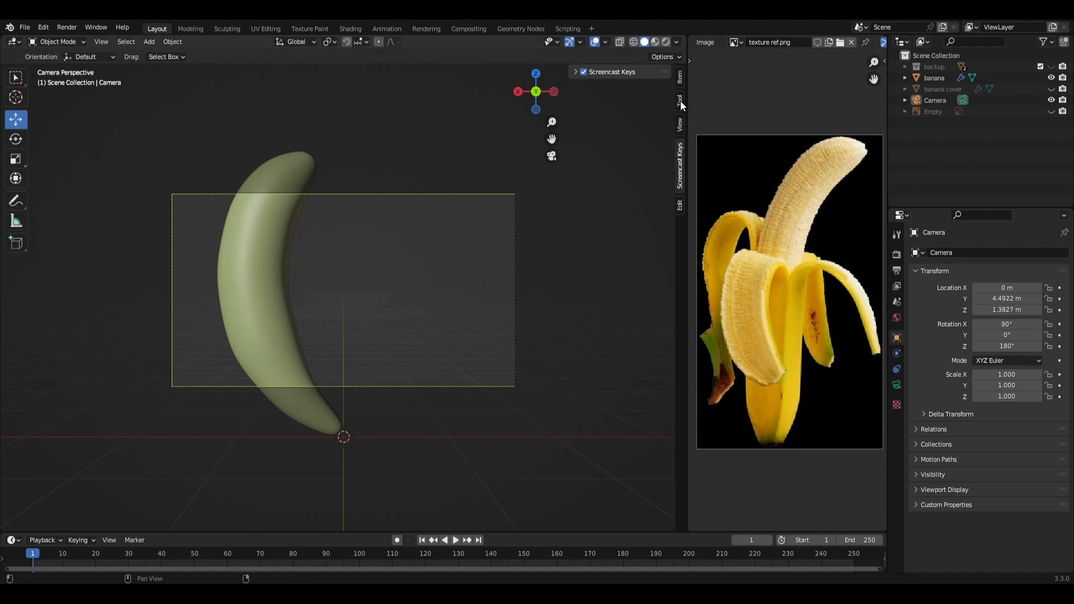
Lock the camera to the view, pull it back to about 8.12 m in Y to frame the whole banana, and release the lock.
click(681, 123)
click(635, 212)
ctrl+middle_drag(338, 311, 312, 390)
click(617, 212)
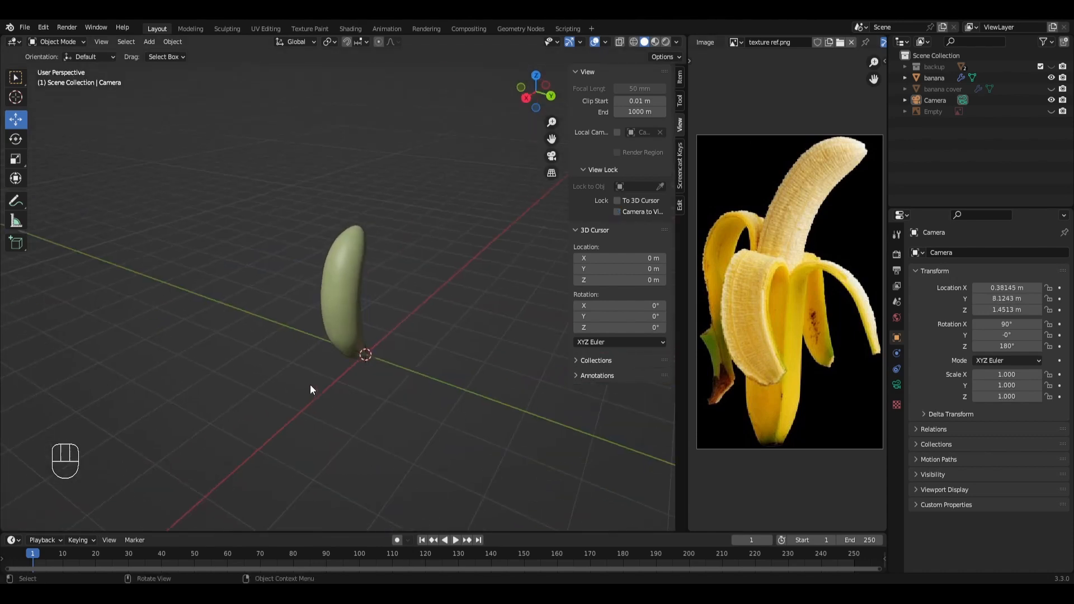
Switch to the Sculpting workspace and select the banana.
click(228, 28)
mouse_move(455, 391)
middle_down()
mouse_move(518, 431)
mouse_move(644, 423)
mouse_move(482, 414)
mouse_move(464, 351)
mouse_move(453, 382)
middle_up()
click(420, 391)
scroll(462, 389, up, 2)
ctrl+middle_drag(392, 352, 343, 315)
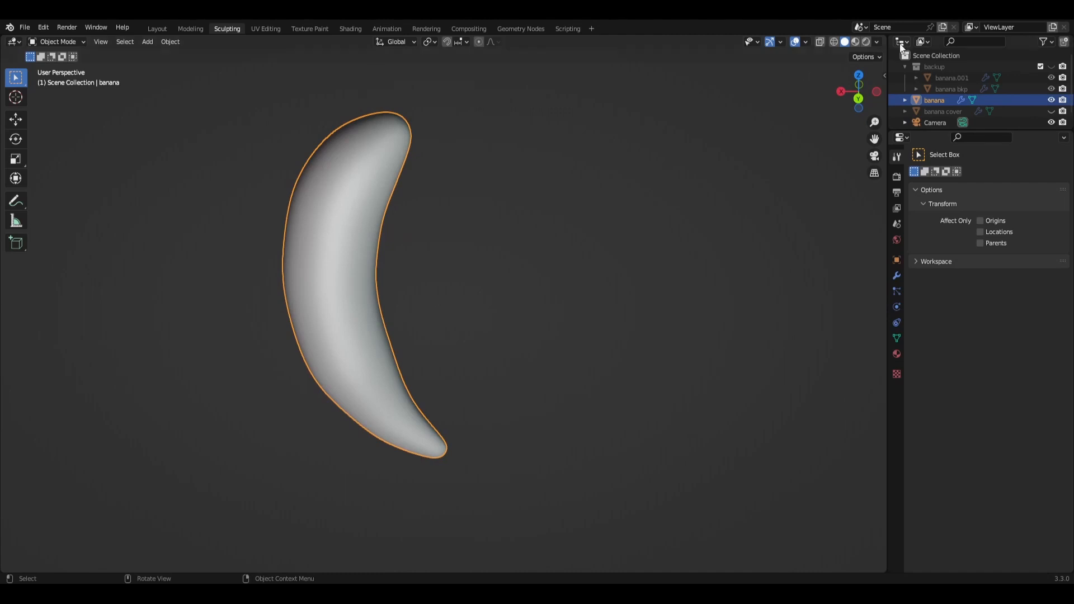
Change the viewport's MatCap to the red clay material.
click(878, 41)
click(867, 128)
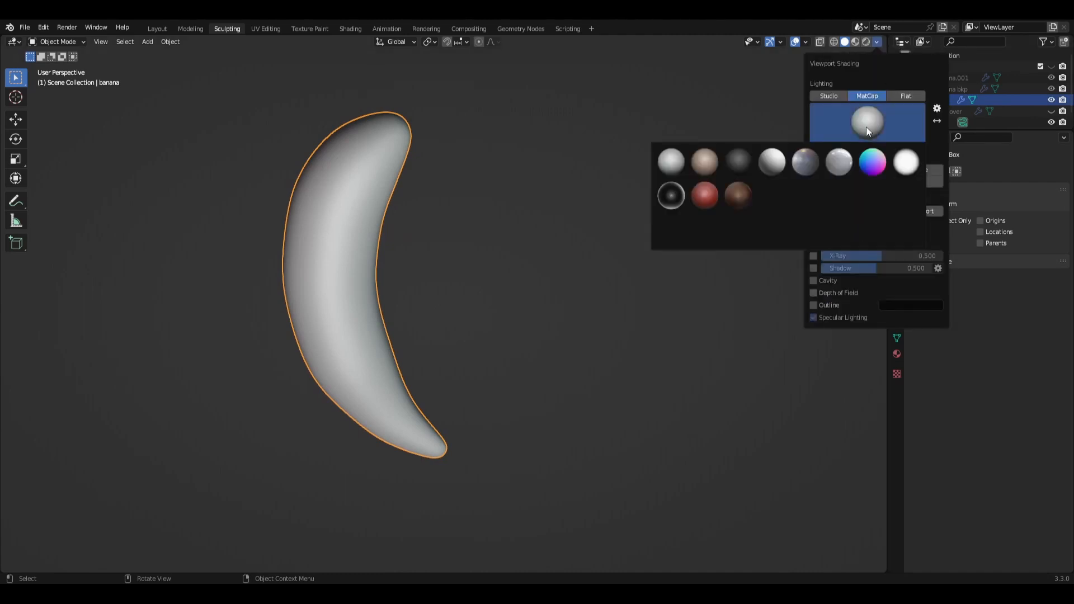
click(706, 197)
mouse_move(504, 357)
ctrl+middle_down()
mouse_move(381, 311)
mouse_move(381, 321)
mouse_move(495, 301)
mouse_move(482, 287)
mouse_move(446, 288)
mouse_move(498, 427)
mouse_move(639, 432)
mouse_move(579, 434)
ctrl+middle_up()
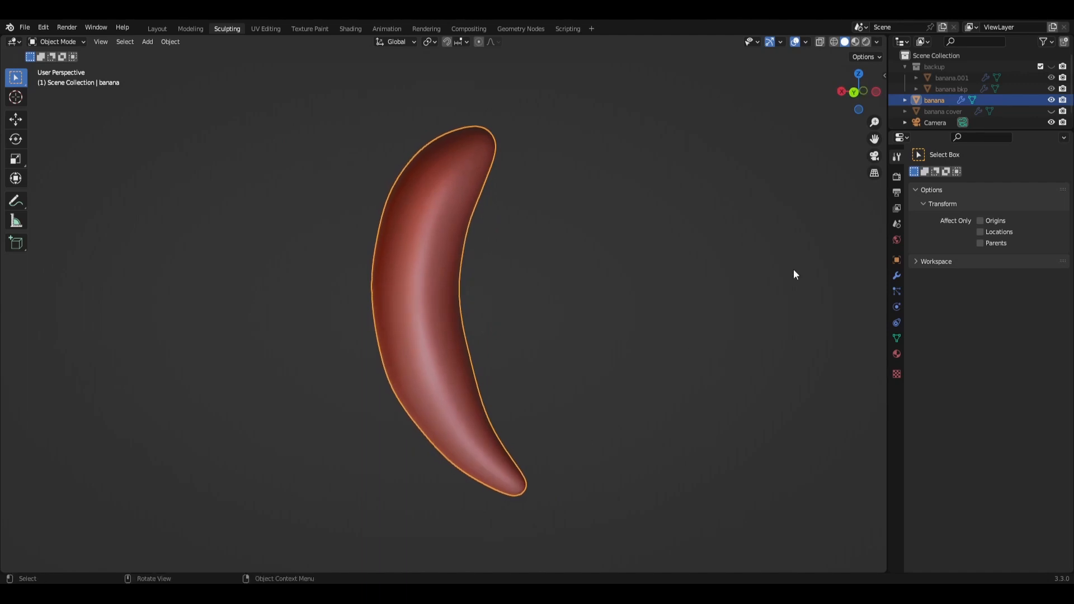
Split the 3D viewport into two areas and make the narrower one an Image Editor.
drag(887, 39, 661, 67)
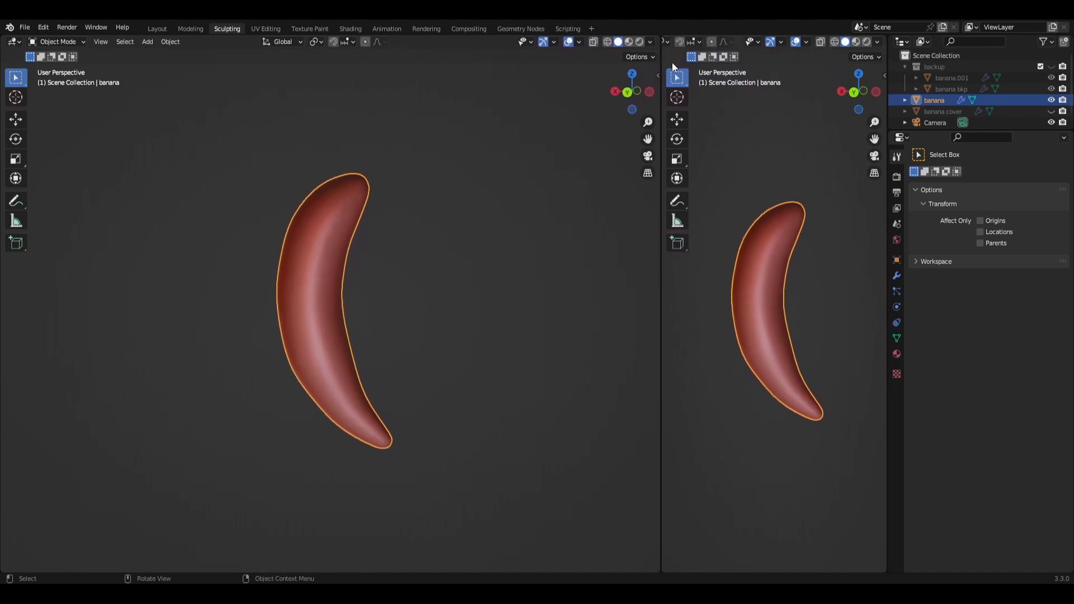
click(675, 42)
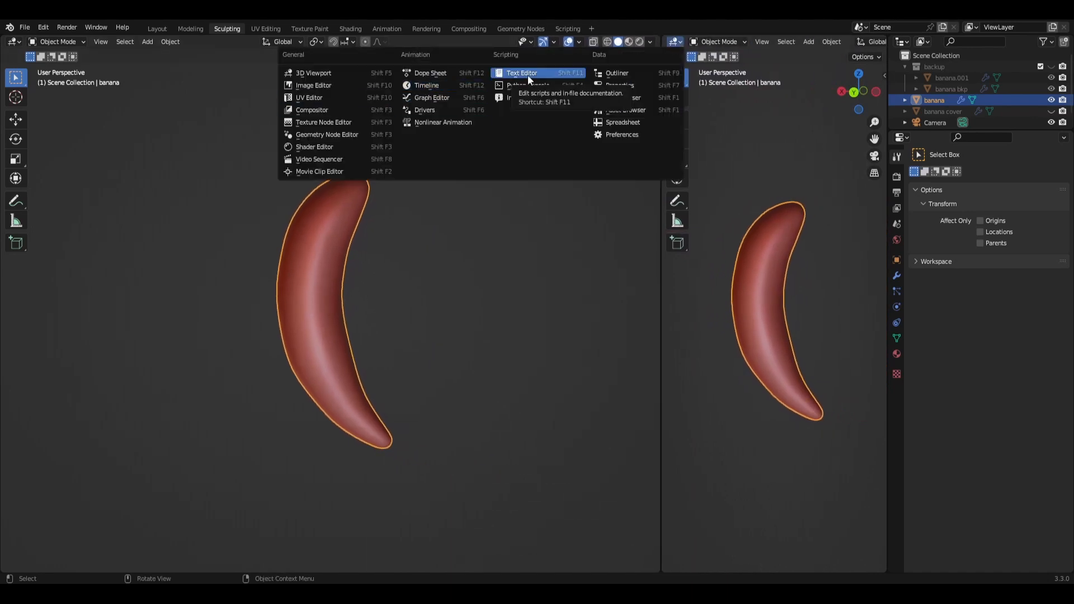
click(330, 87)
Display texture ref.png in the Image Editor as a reference beside the banana.
click(793, 42)
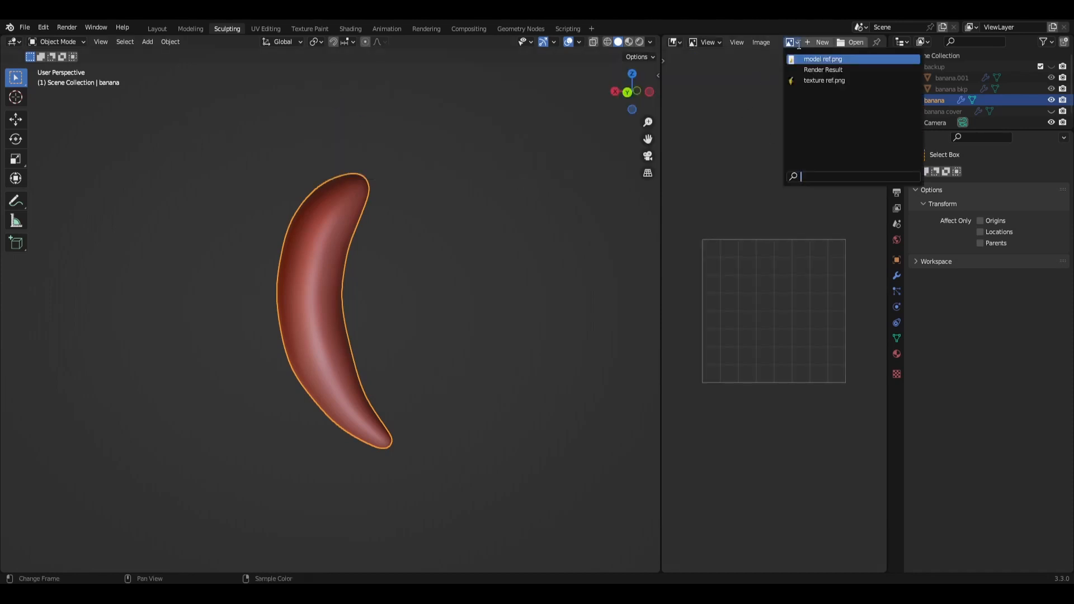
click(825, 81)
scroll(799, 332, up, 2)
scroll(442, 306, up, 4)
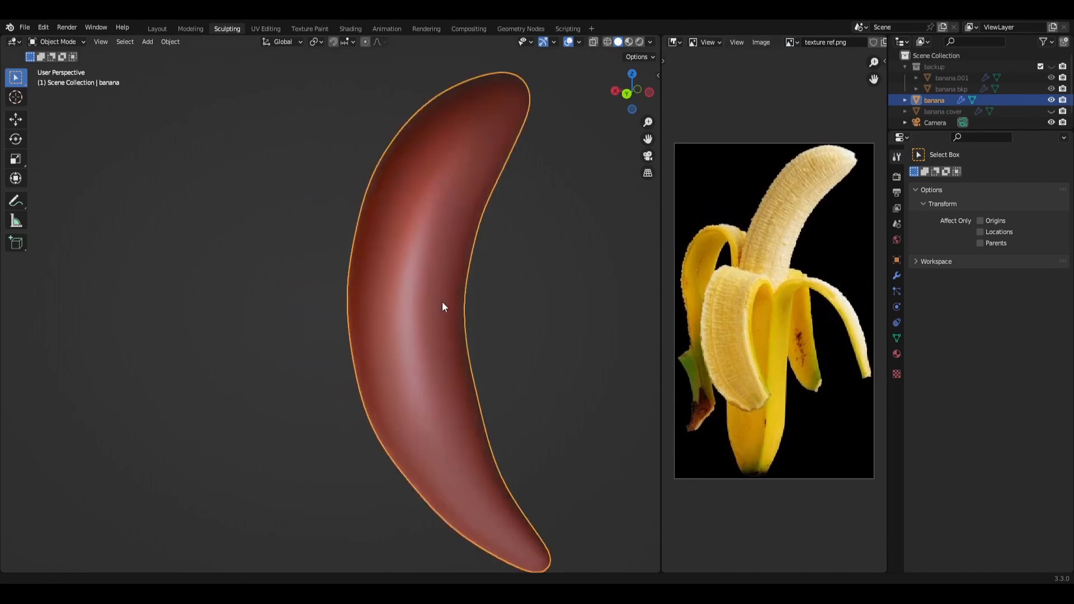
scroll(443, 302, down, 1)
shift+middle_drag(414, 267, 334, 280)
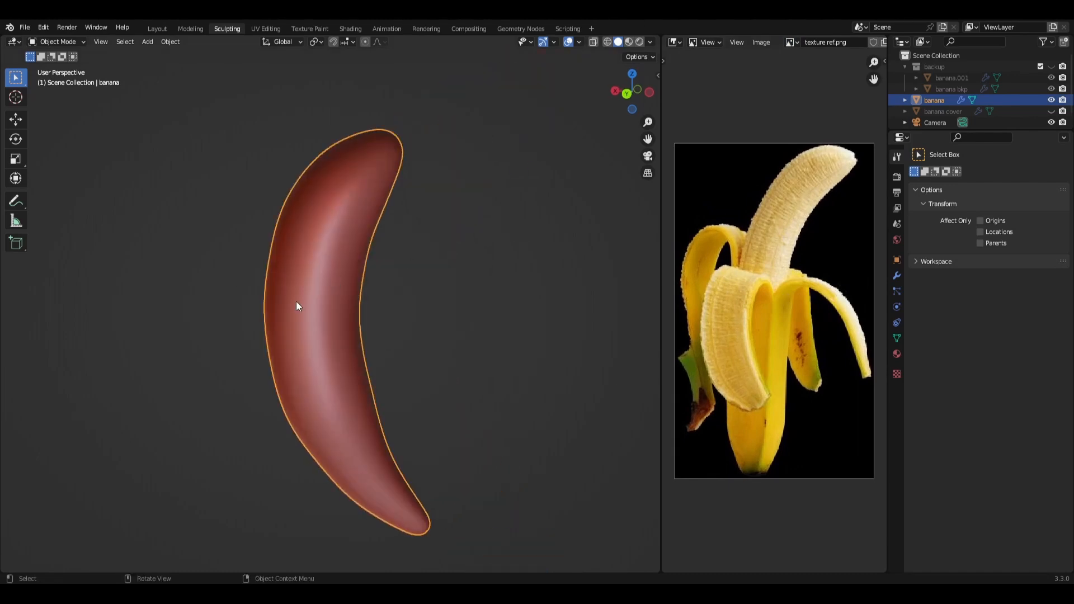
Make the banana the active object and put it in Sculpt Mode.
key(alt+a)
click(331, 212)
click(72, 41)
click(61, 79)
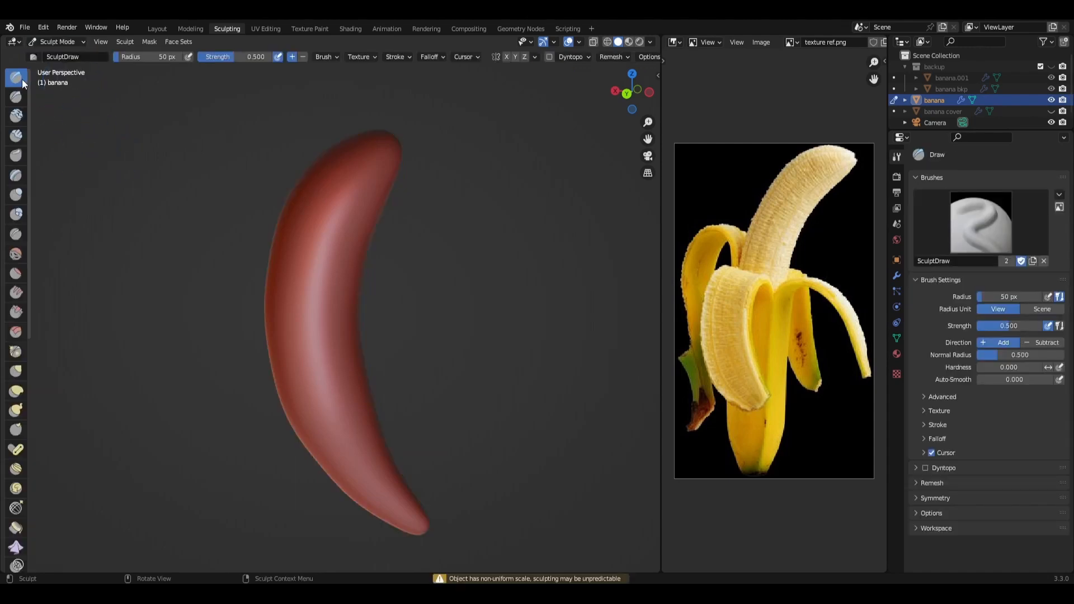
middle_drag(374, 253, 500, 295)
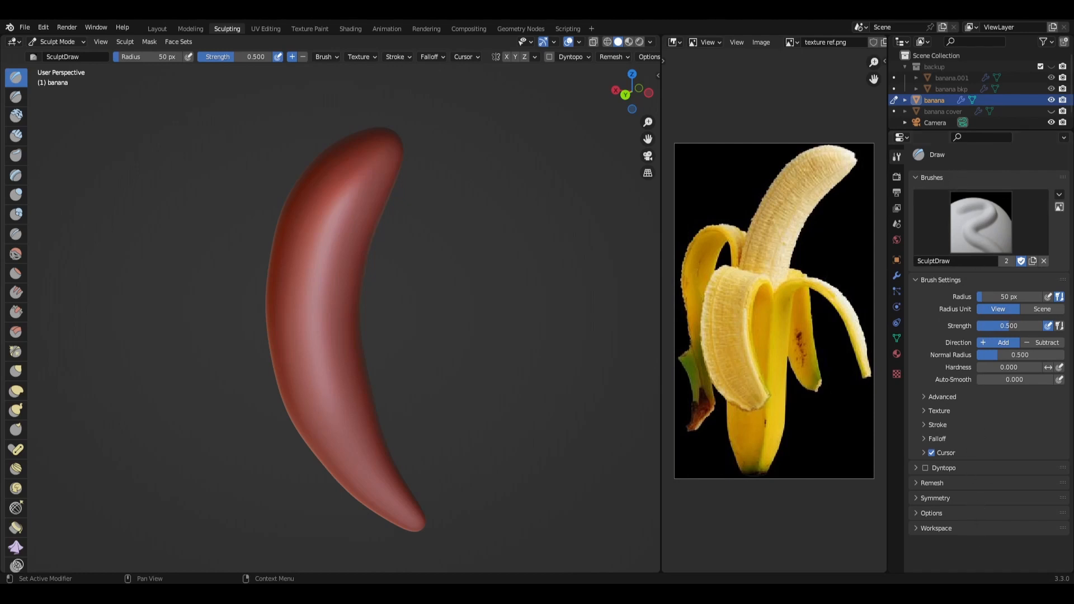
mouse_move(488, 302)
middle_down()
mouse_move(547, 309)
mouse_move(445, 300)
middle_up()
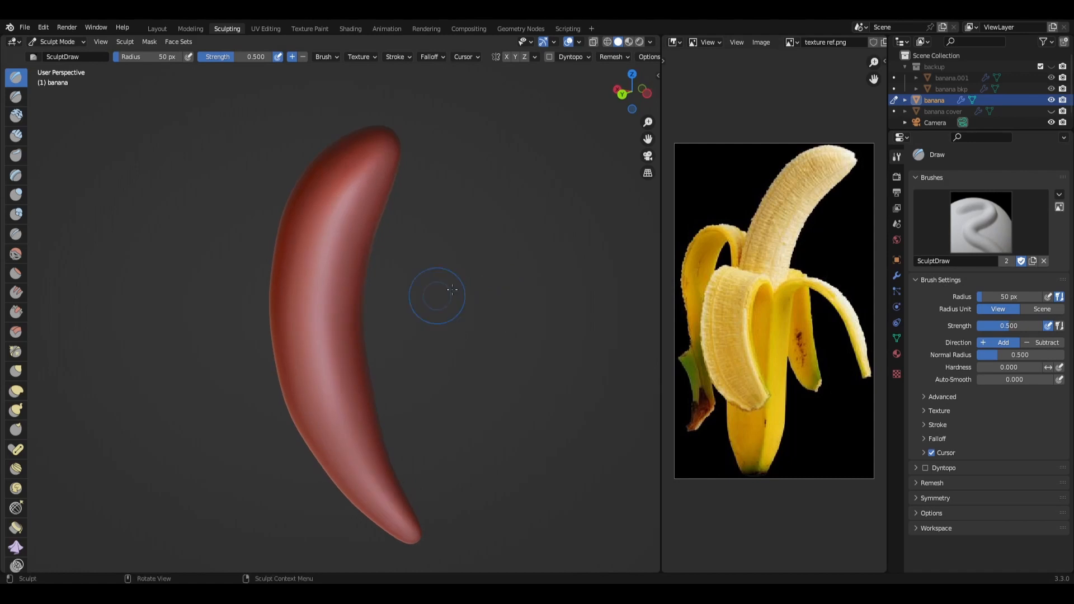
Turn on the wireframe overlay to show the banana's mesh topology.
click(580, 41)
click(510, 235)
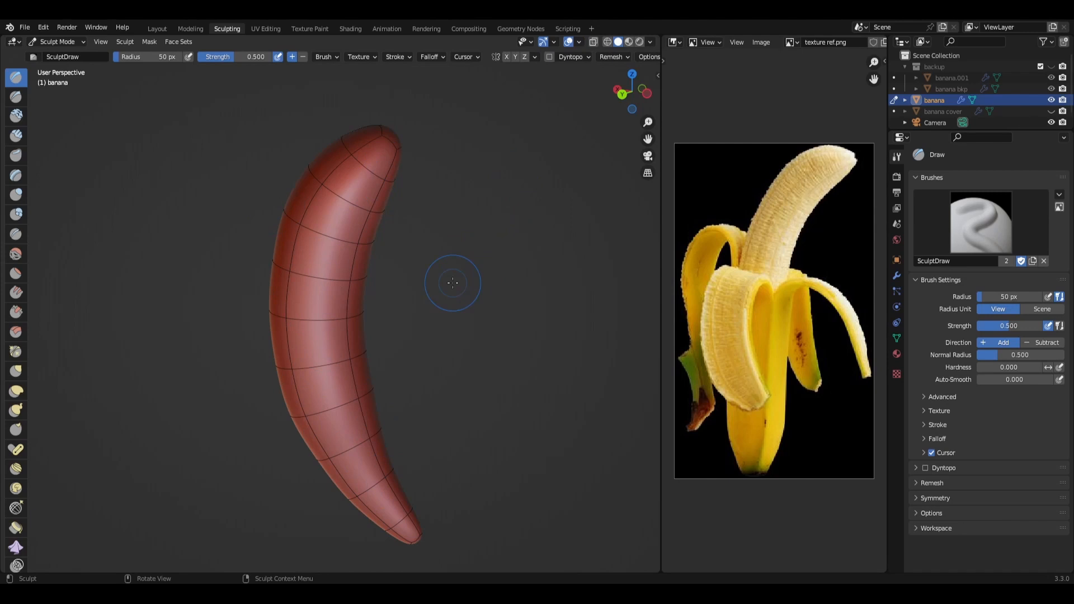
drag(335, 180, 329, 218)
drag(369, 264, 386, 268)
Replace the banana's Subdivision modifier with a Multiresolution modifier.
click(897, 276)
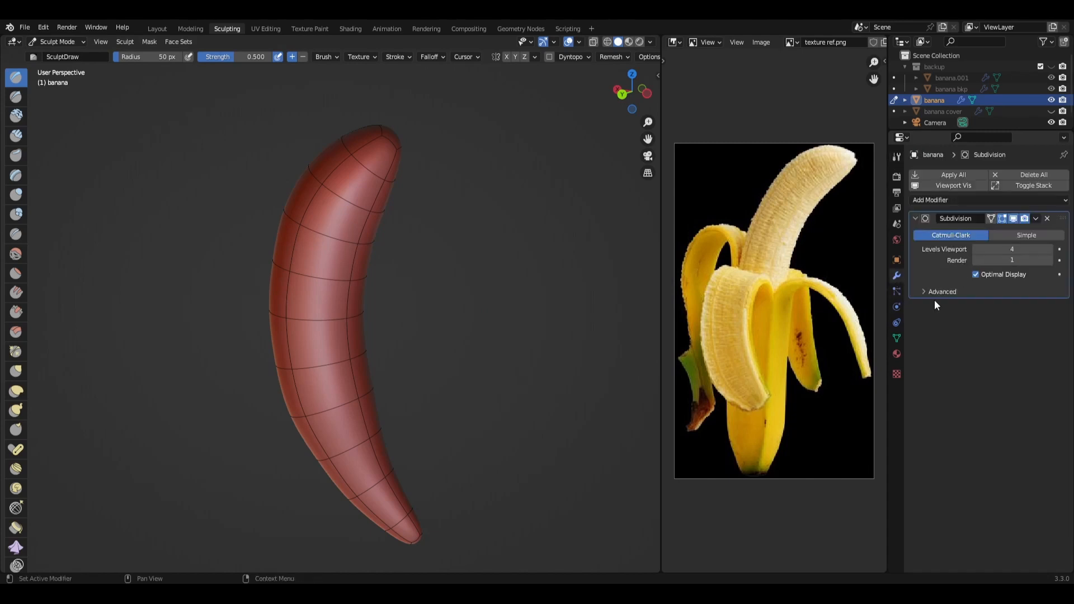
click(1048, 218)
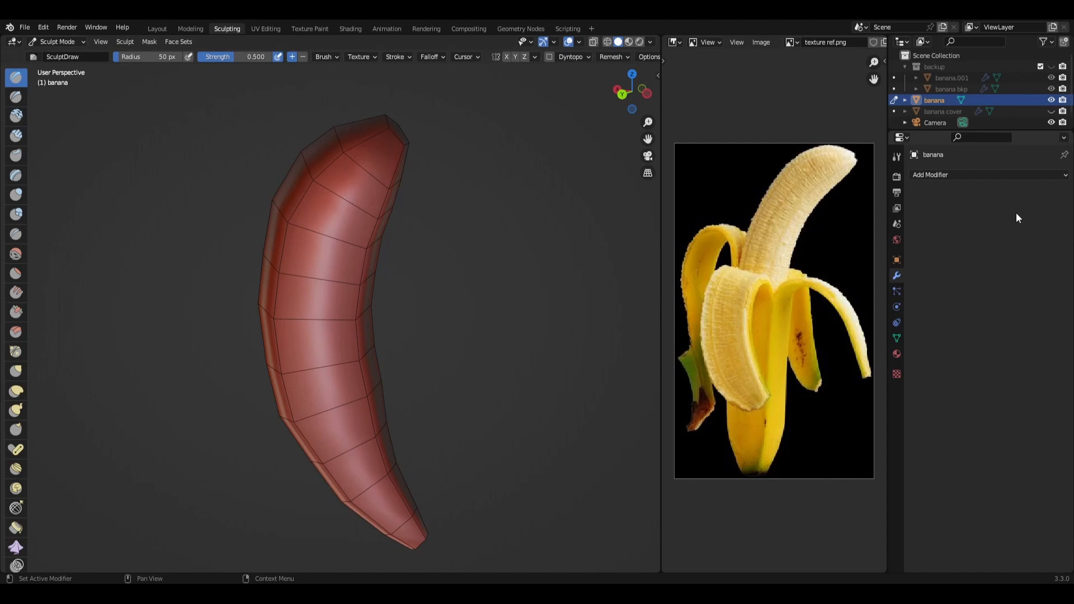
click(958, 175)
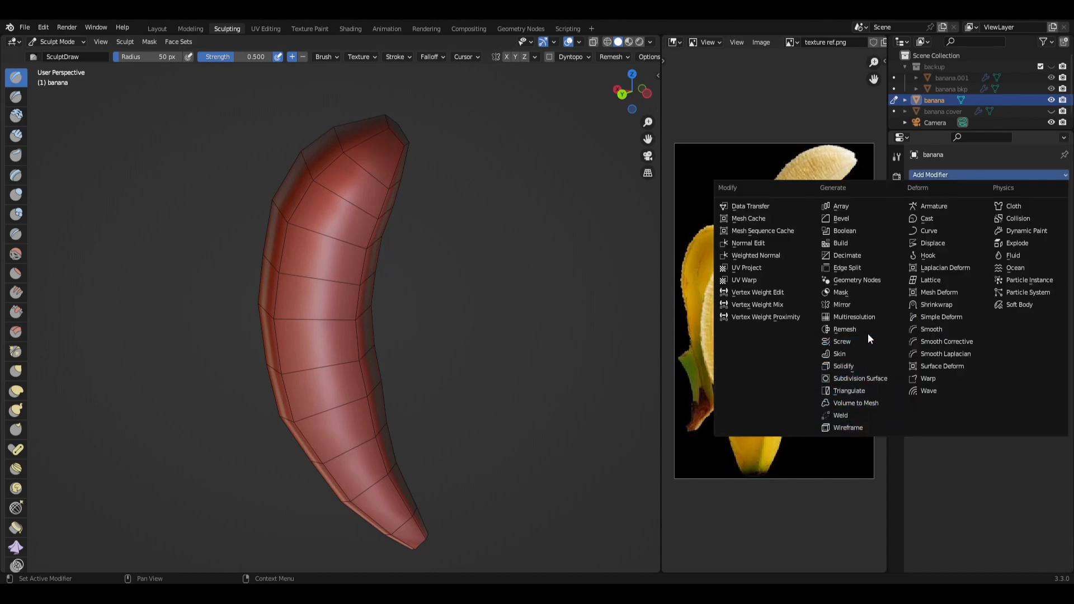
click(865, 318)
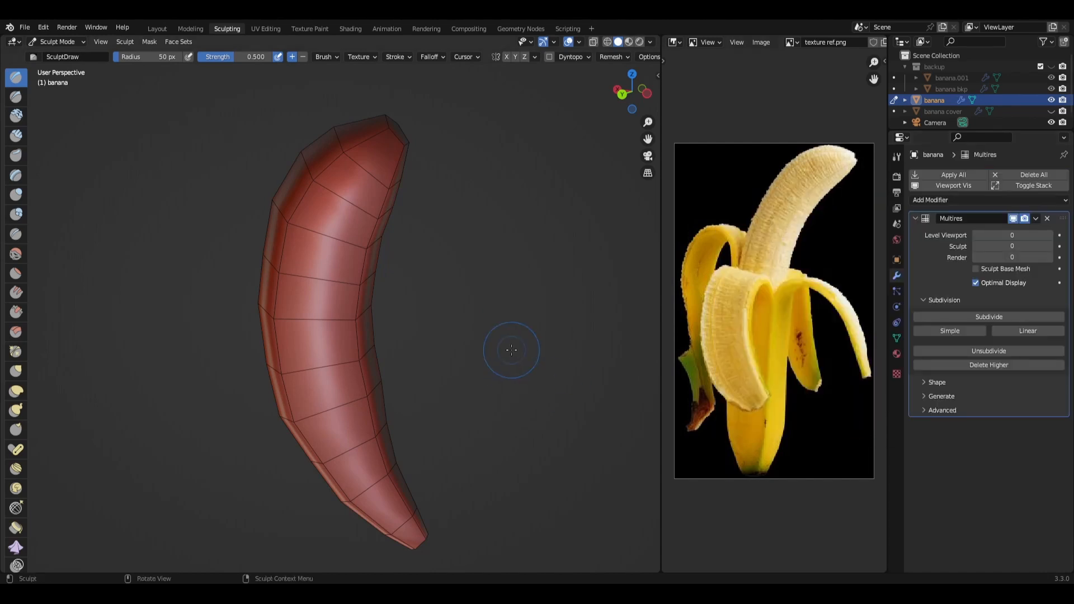
Subdivide the banana's Multiresolution modifier once.
middle_drag(449, 379, 464, 379)
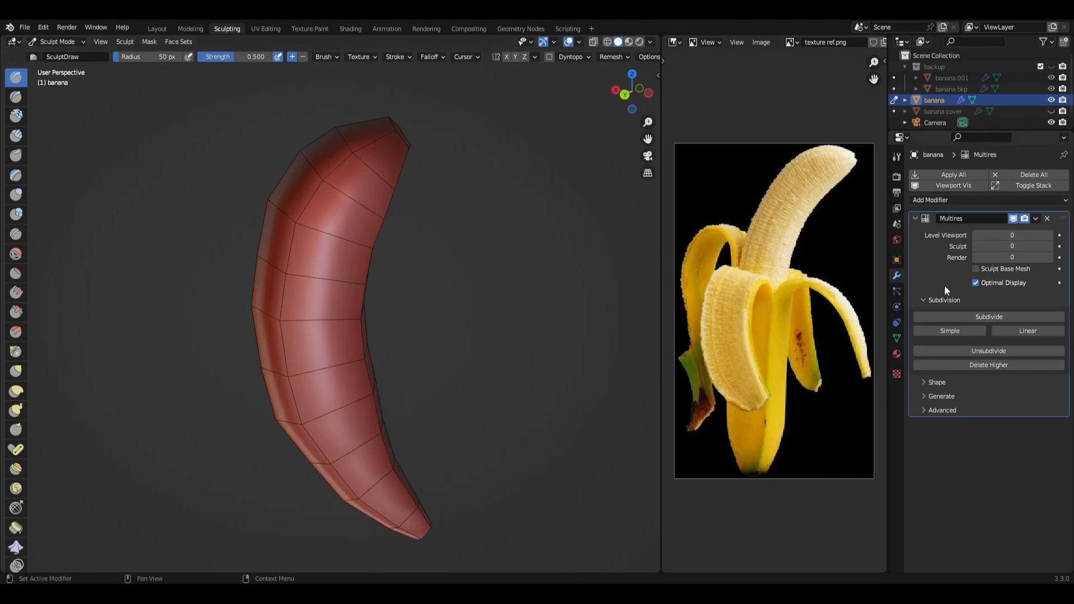
click(989, 315)
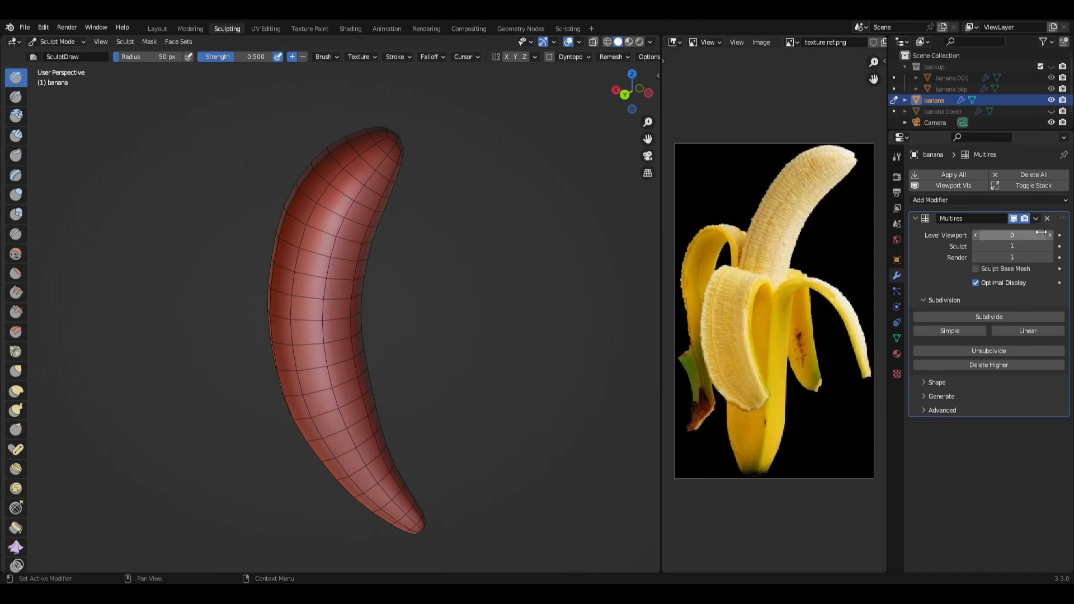
Subdivide the banana's Multiresolution modifier up to level 6 and raise its viewport level to 6.
click(992, 316)
click(991, 317)
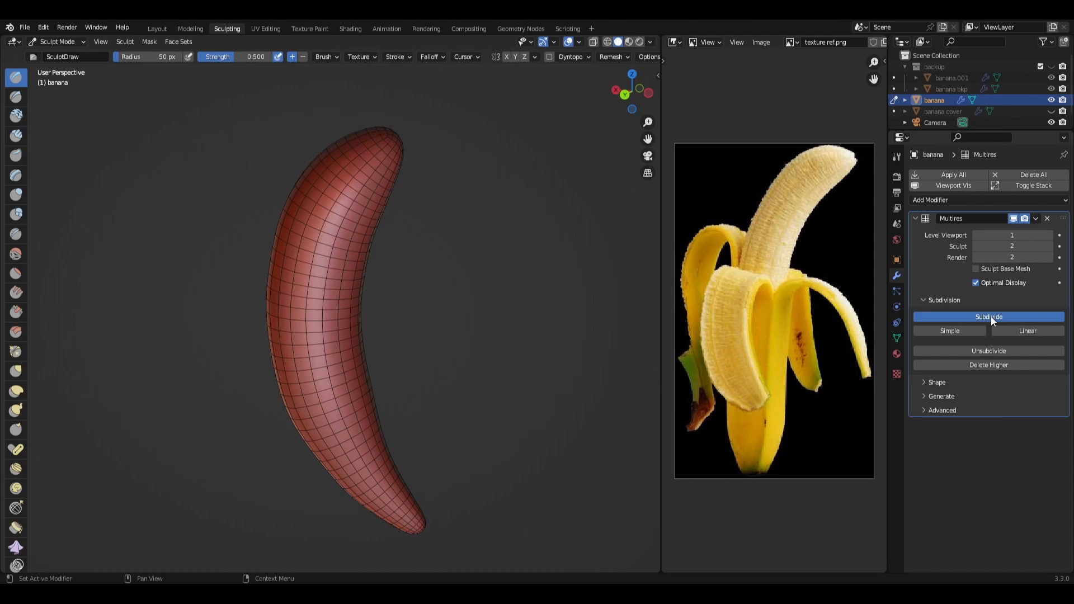
click(992, 317)
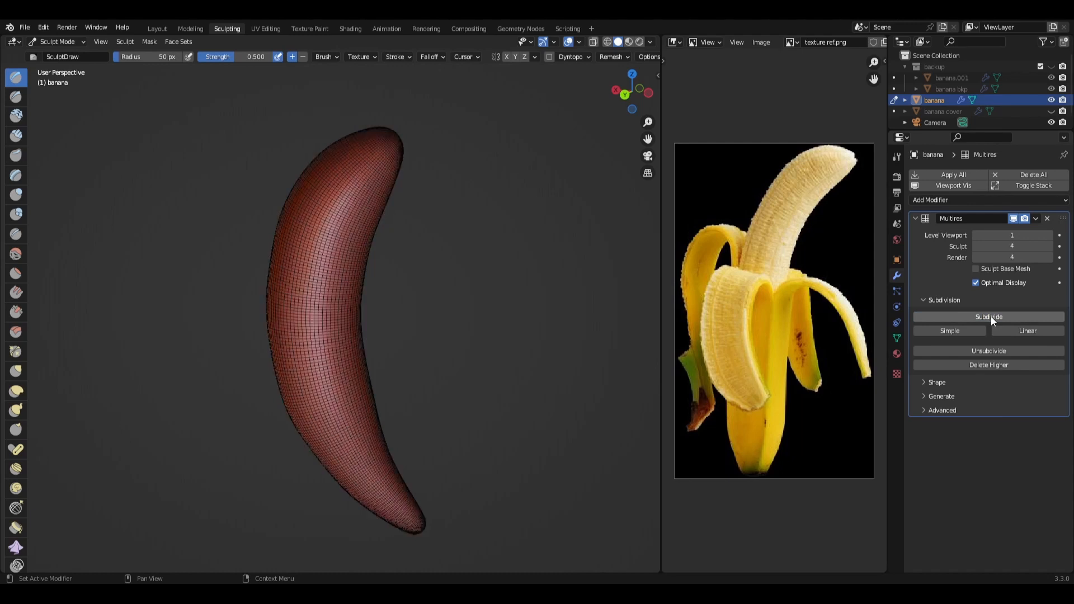
click(991, 316)
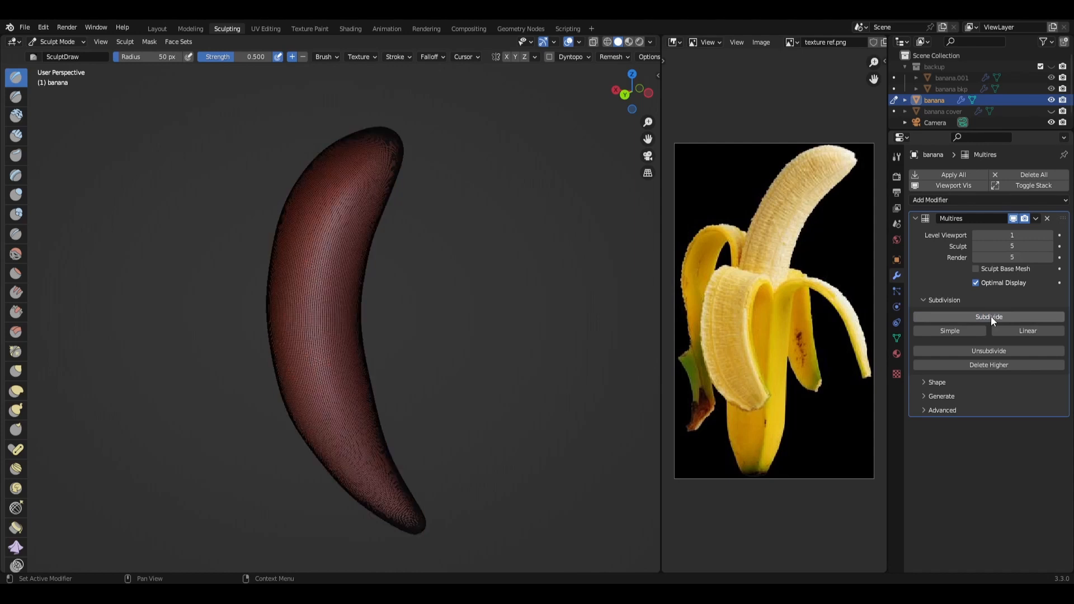
click(992, 317)
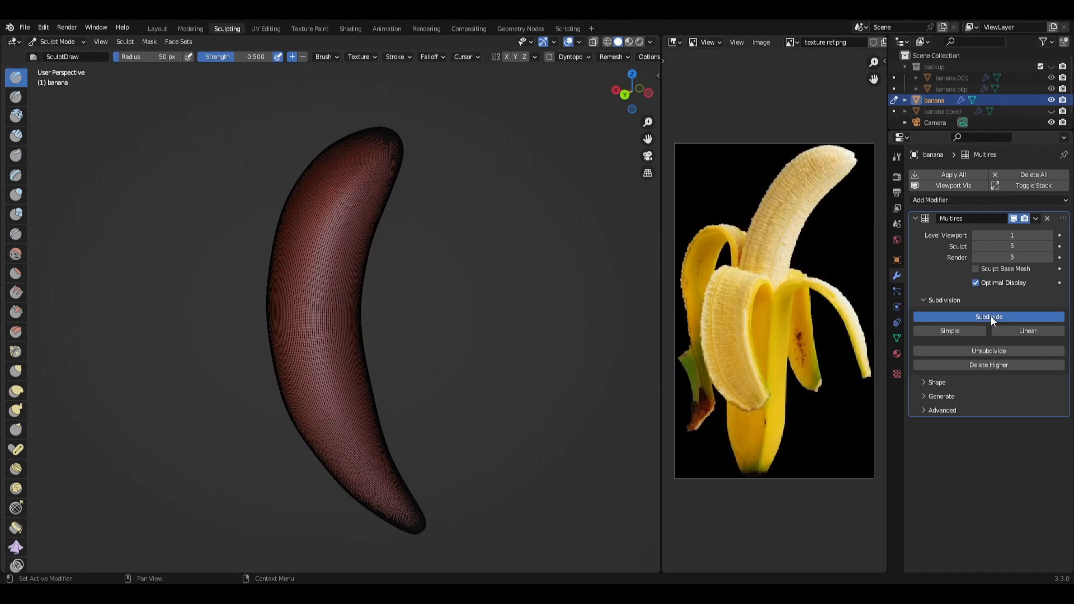
middle_drag(406, 384, 384, 378)
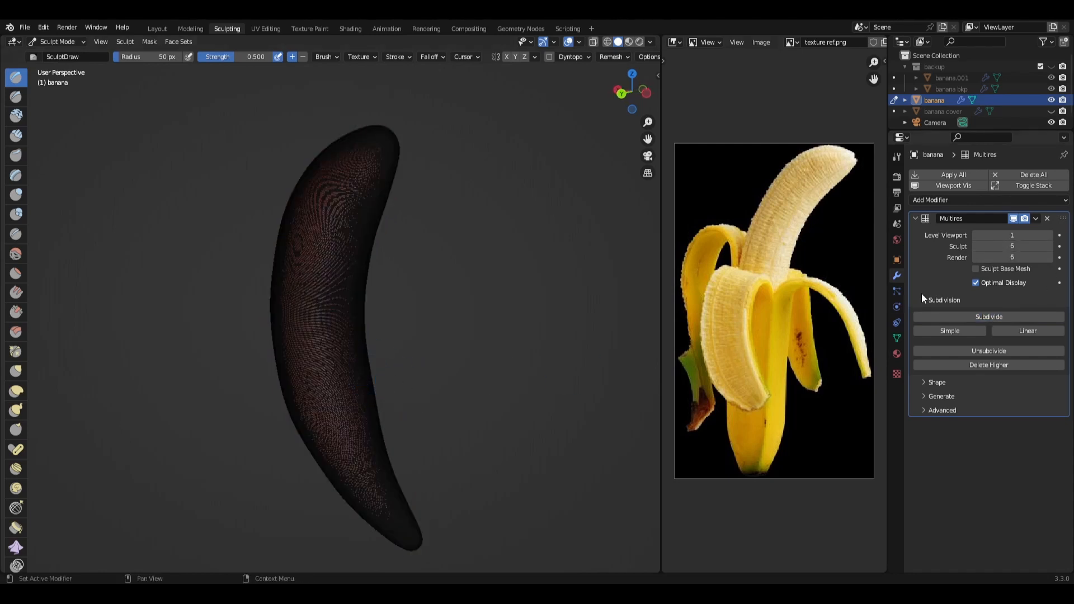
click(1028, 234)
mouse_move(283, 293)
middle_down()
mouse_move(431, 328)
mouse_move(445, 342)
mouse_move(412, 350)
mouse_move(456, 319)
mouse_move(484, 328)
middle_up()
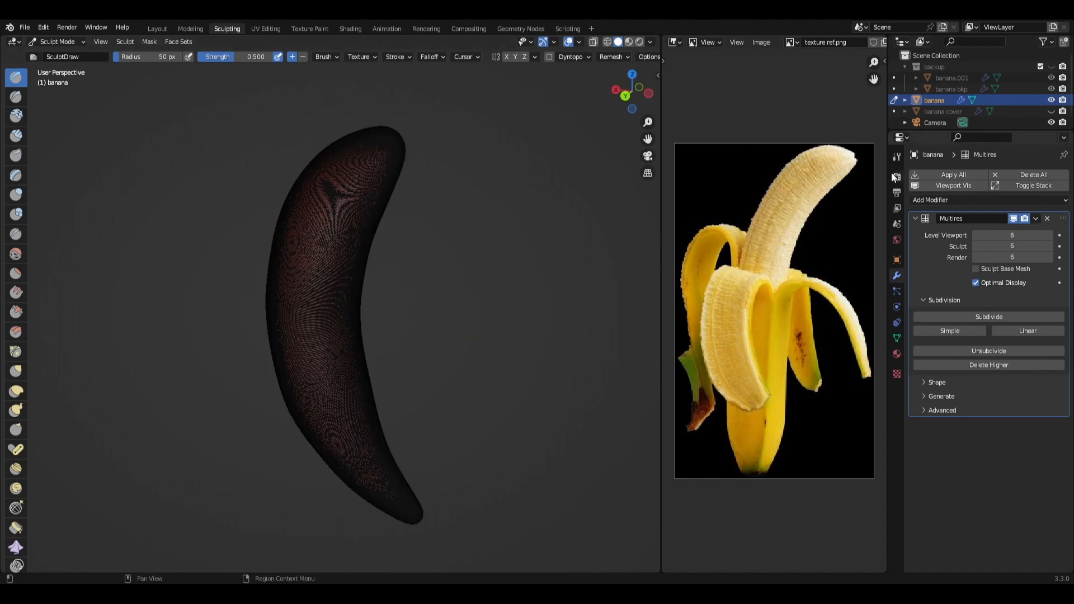
Open the Draw brush's tool settings and expand the sculpt options to look at the Fast Navigate setting.
click(897, 157)
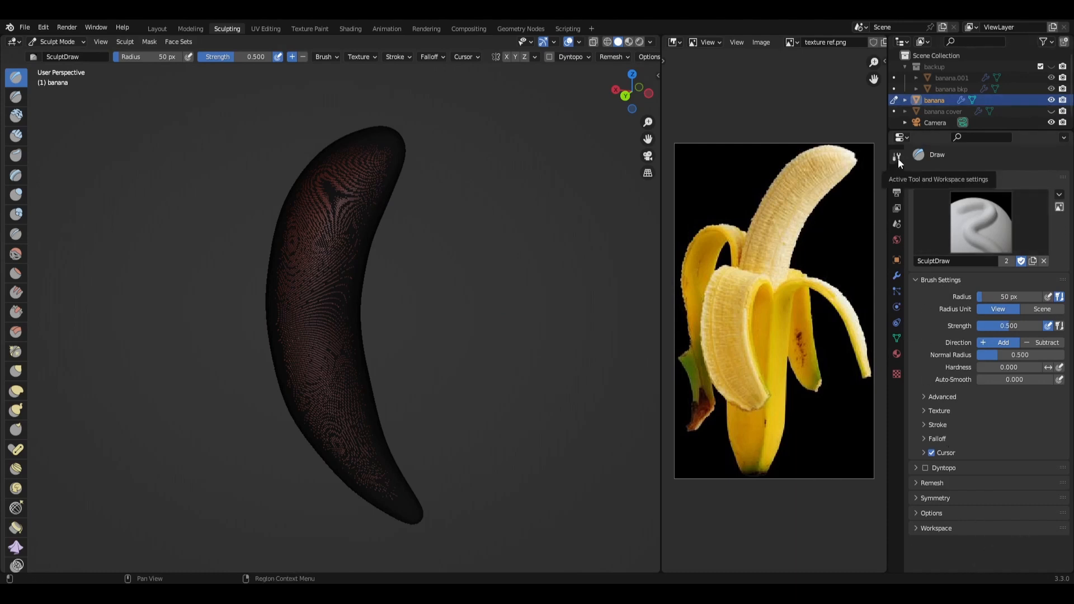
click(932, 514)
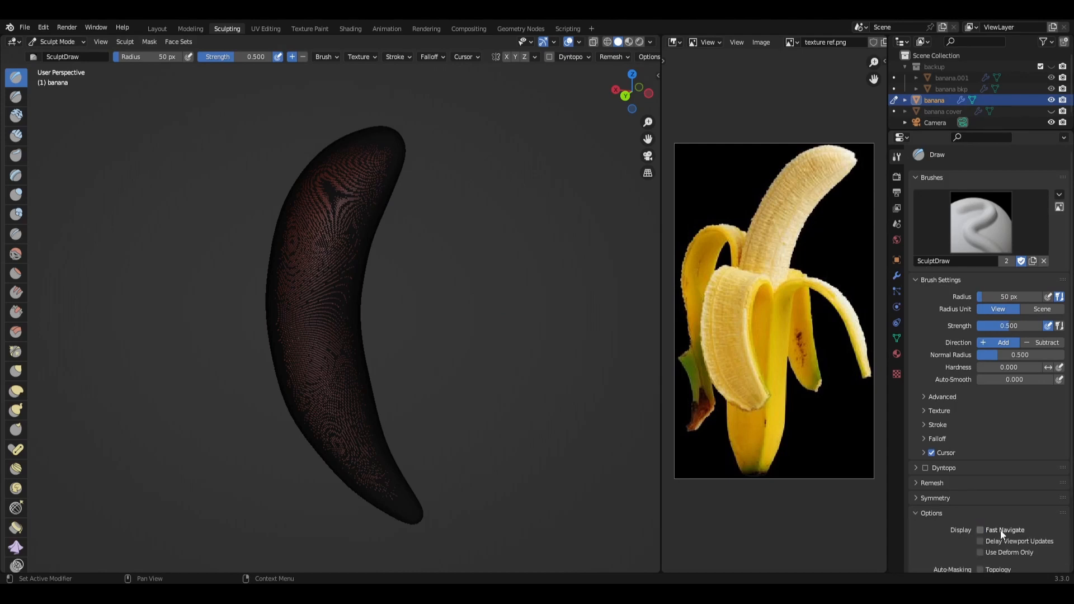
middle_drag(497, 377, 302, 381)
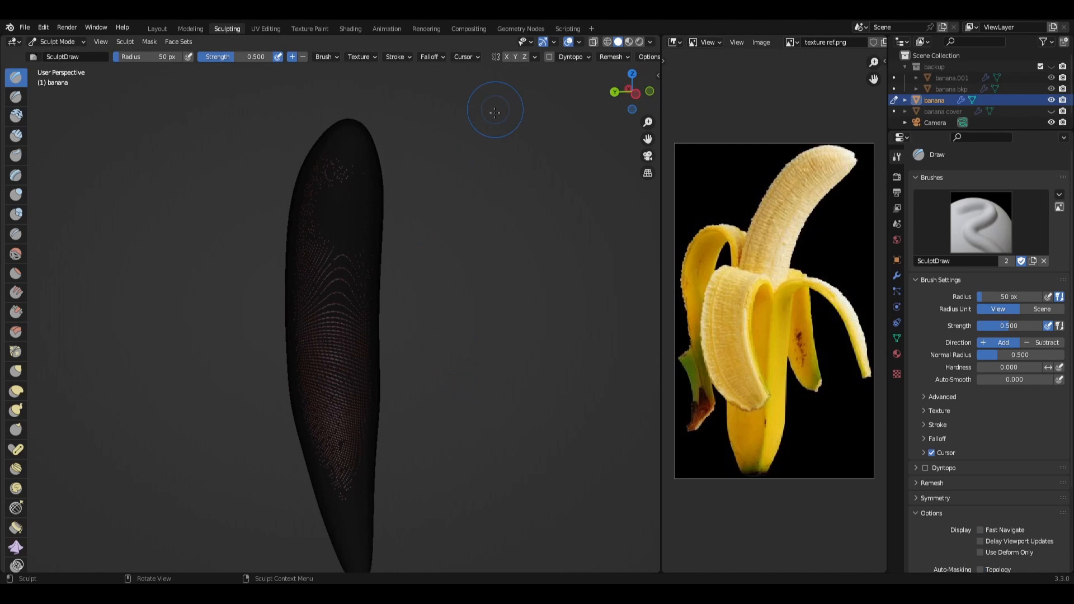
Turn off the wireframe overlay so only the banana's smooth surface is displayed.
click(579, 43)
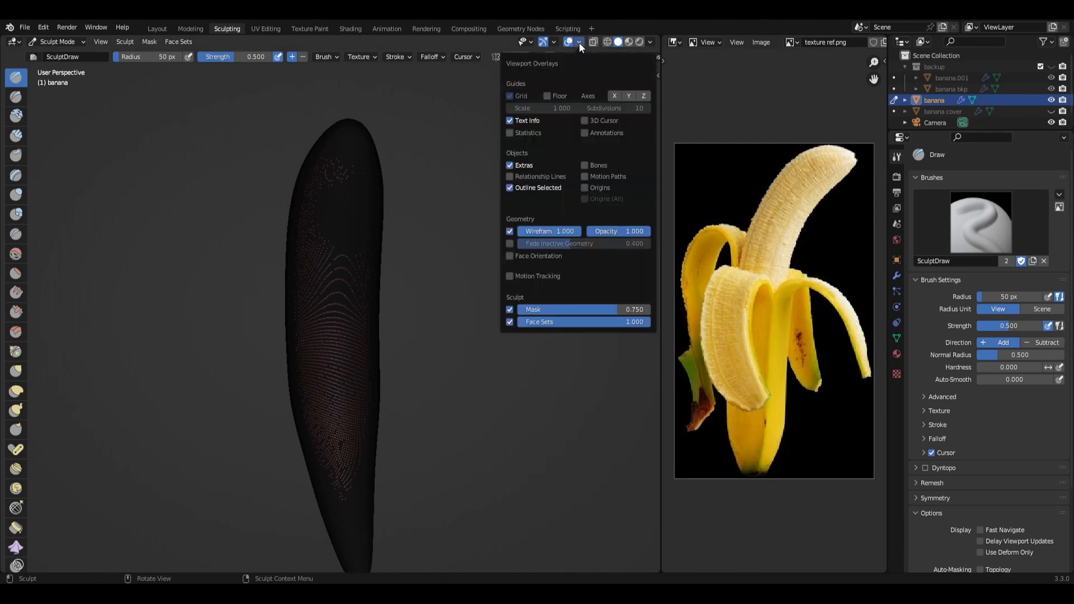
click(509, 232)
middle_drag(420, 353, 335, 213)
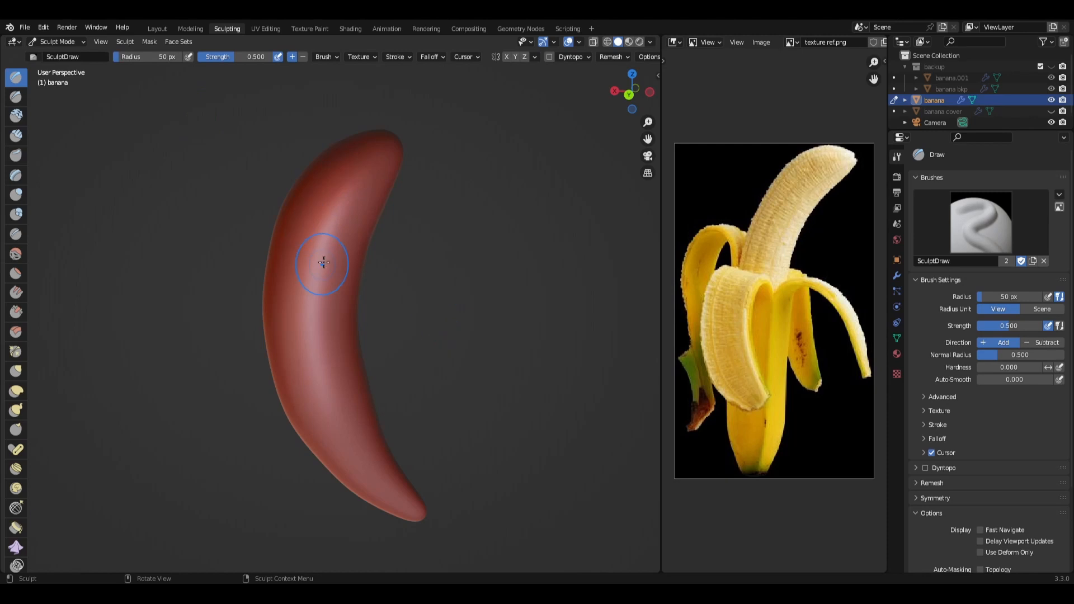
Reduce the Draw brush radius to 11 px, try a lengthwise stroke on the banana and undo it.
key(f)
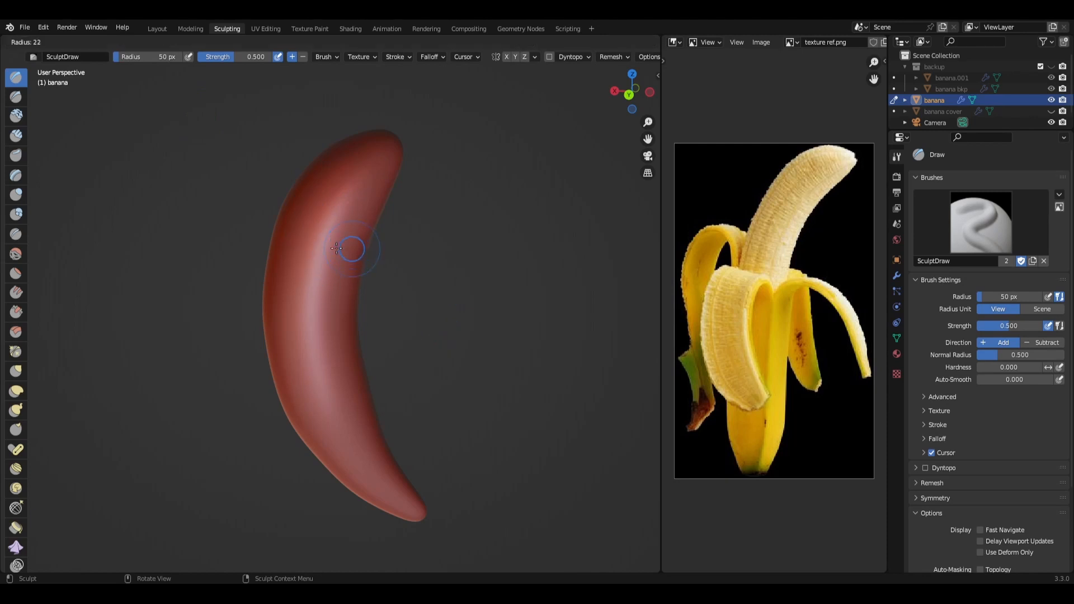
click(344, 240)
key(f)
click(341, 240)
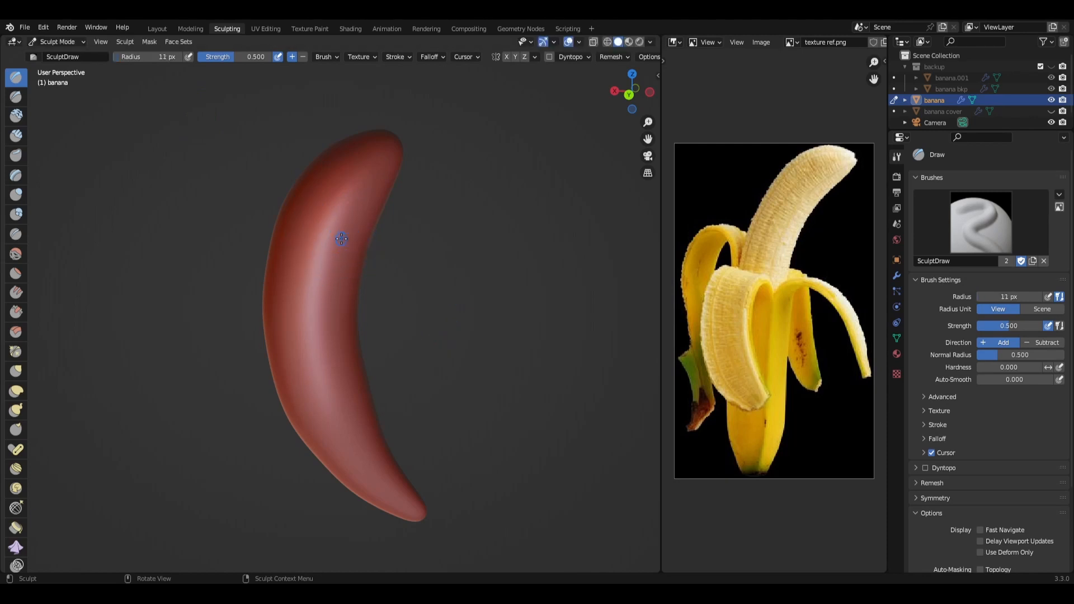
mouse_move(350, 201)
mouse_down()
mouse_move(328, 324)
mouse_move(336, 369)
mouse_up()
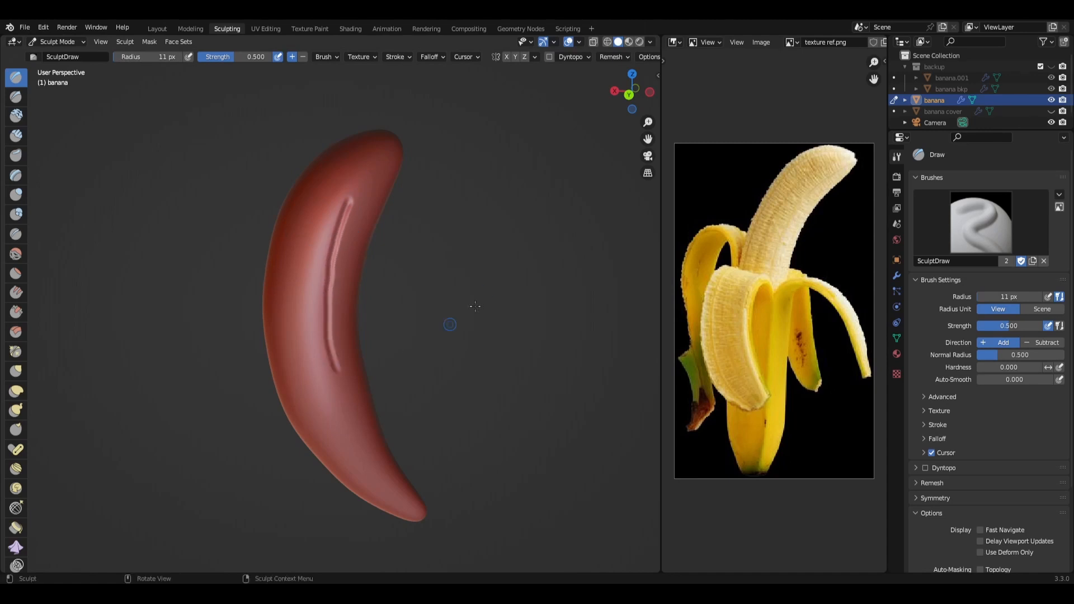
key(ctrl+z)
mouse_move(483, 286)
middle_down()
mouse_move(297, 364)
mouse_move(441, 362)
mouse_move(420, 391)
mouse_move(413, 351)
middle_up()
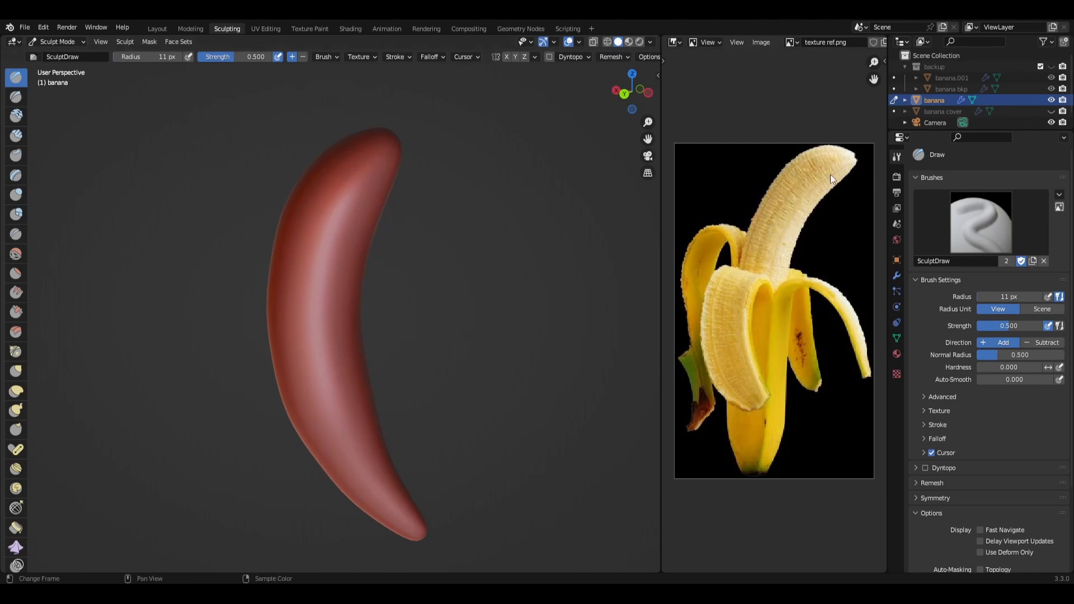
middle_drag(442, 321, 431, 330)
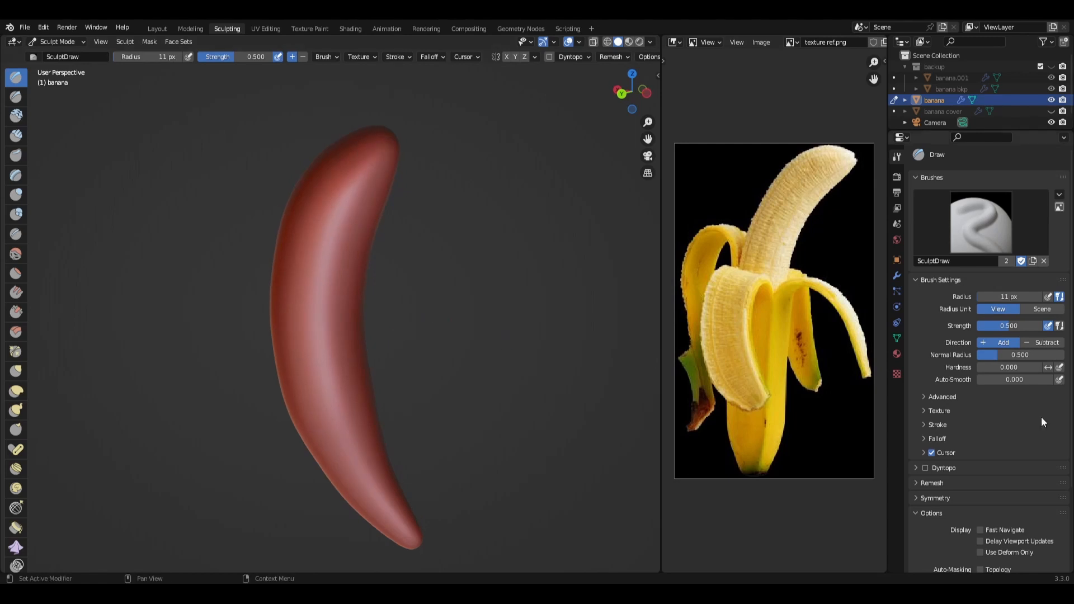
Add a new texture to the Draw brush and load the image mm_cut01.psd into it.
middle_drag(1003, 429, 1008, 329)
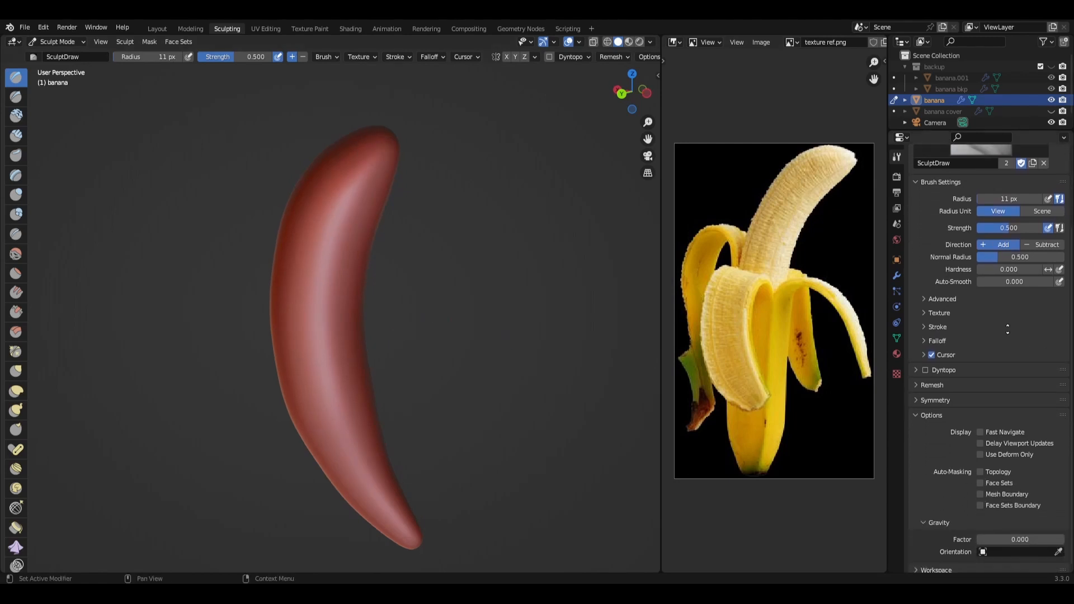
click(919, 416)
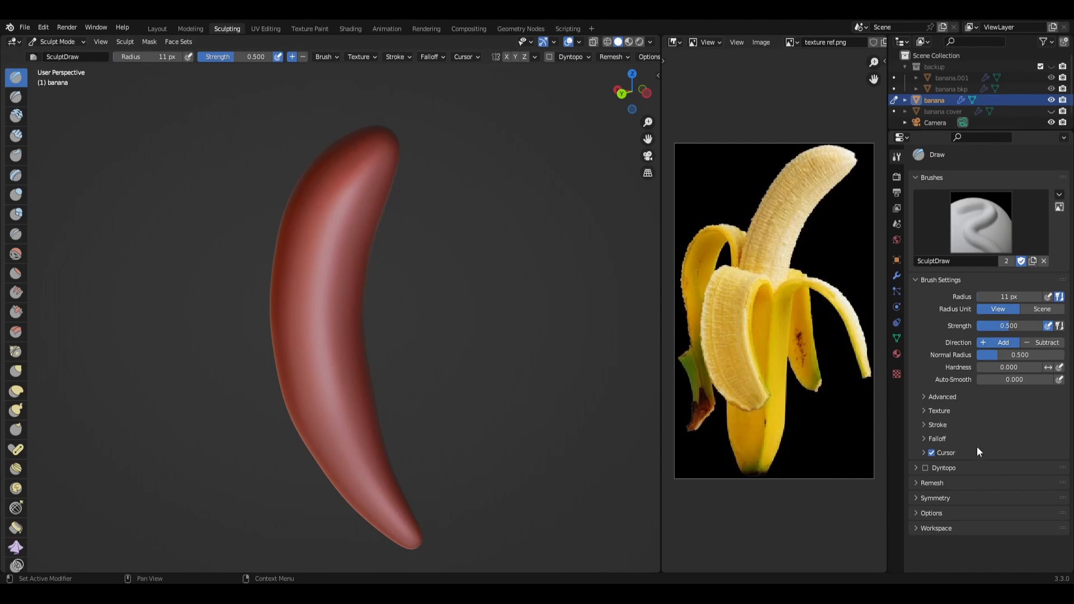
click(939, 410)
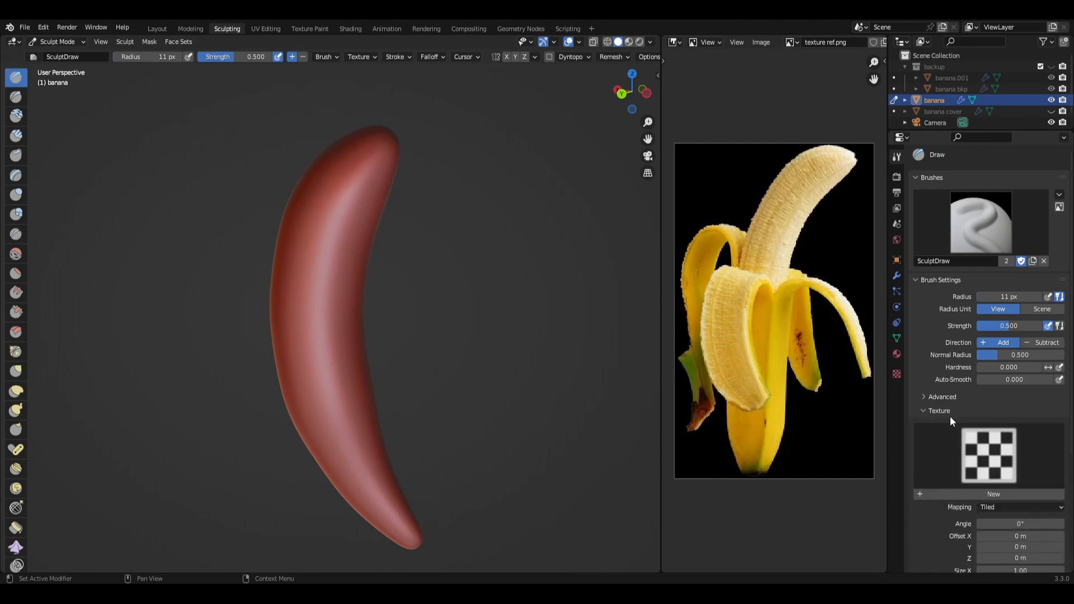
middle_drag(950, 416, 978, 361)
scroll(977, 361, down, 3)
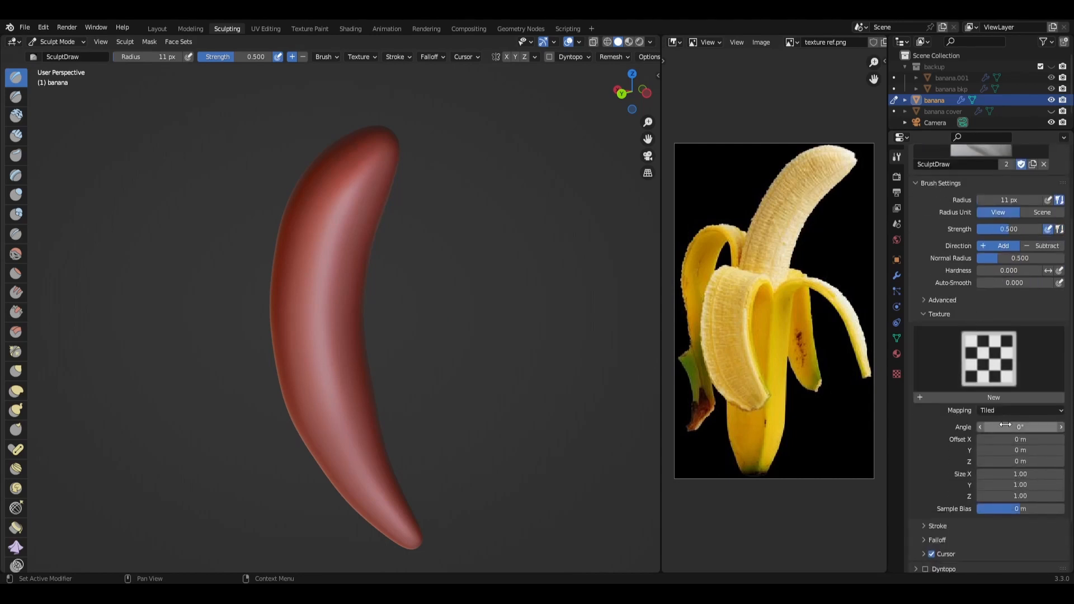
click(990, 395)
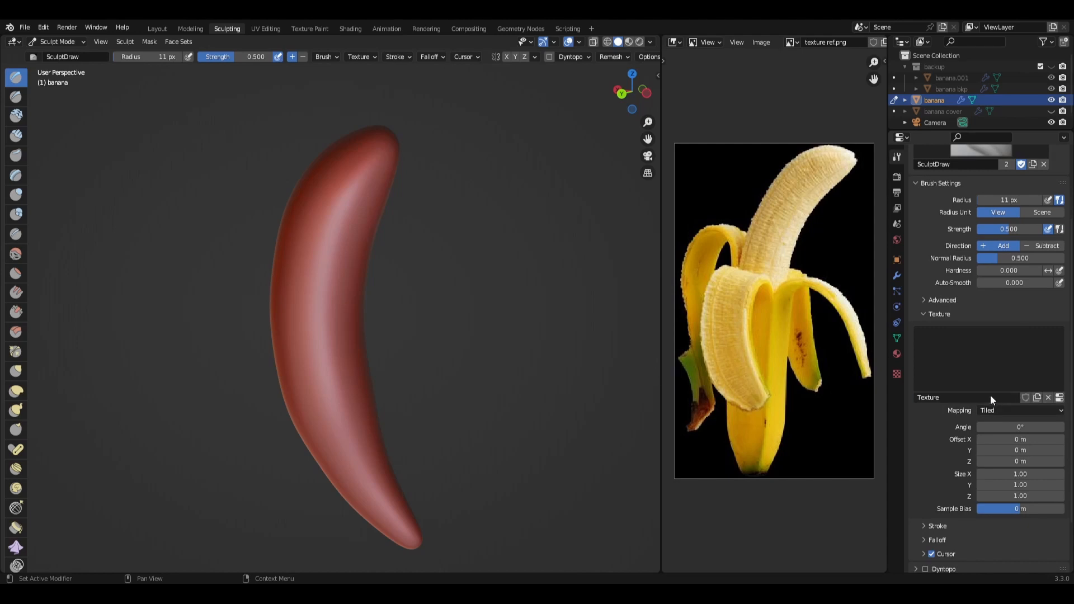
click(1061, 400)
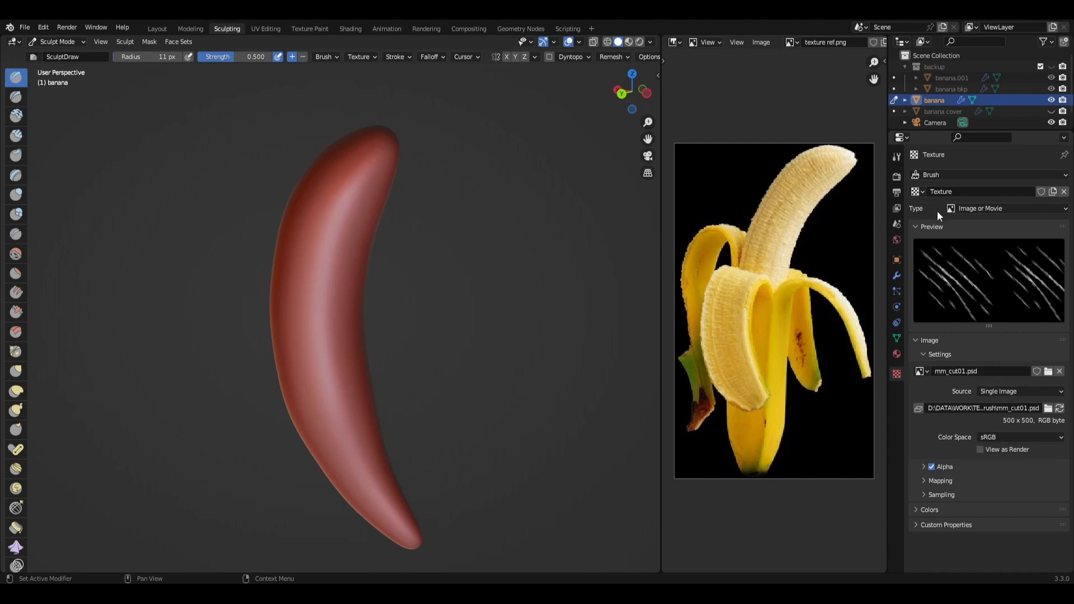
click(896, 159)
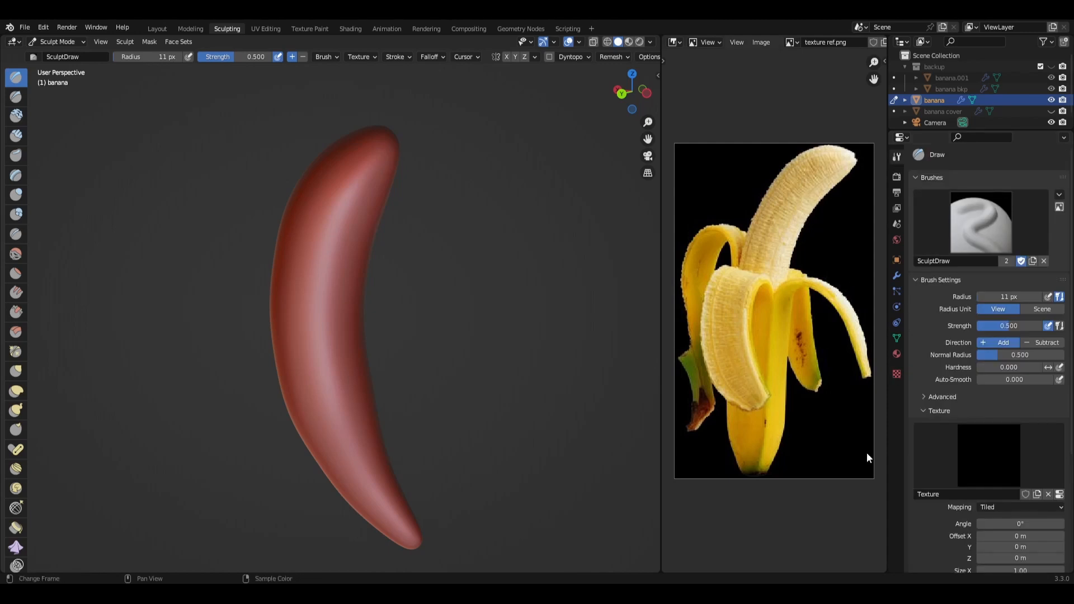
Set the brush texture's angle to 45° and its mapping to View Plane.
scroll(945, 405, down, 4)
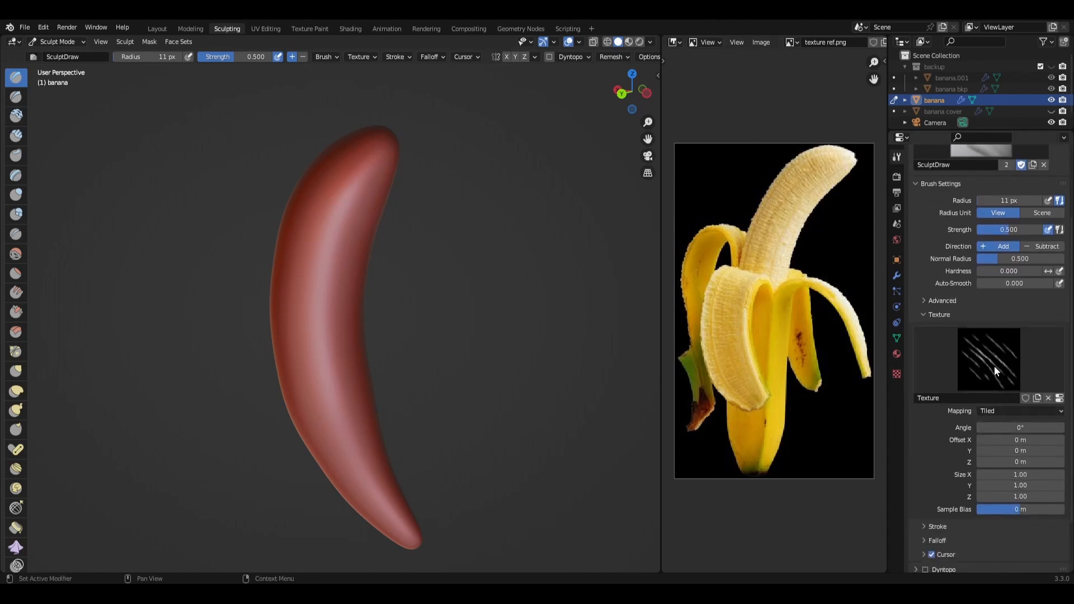
click(1011, 428)
text(45)
key(Return)
click(1004, 413)
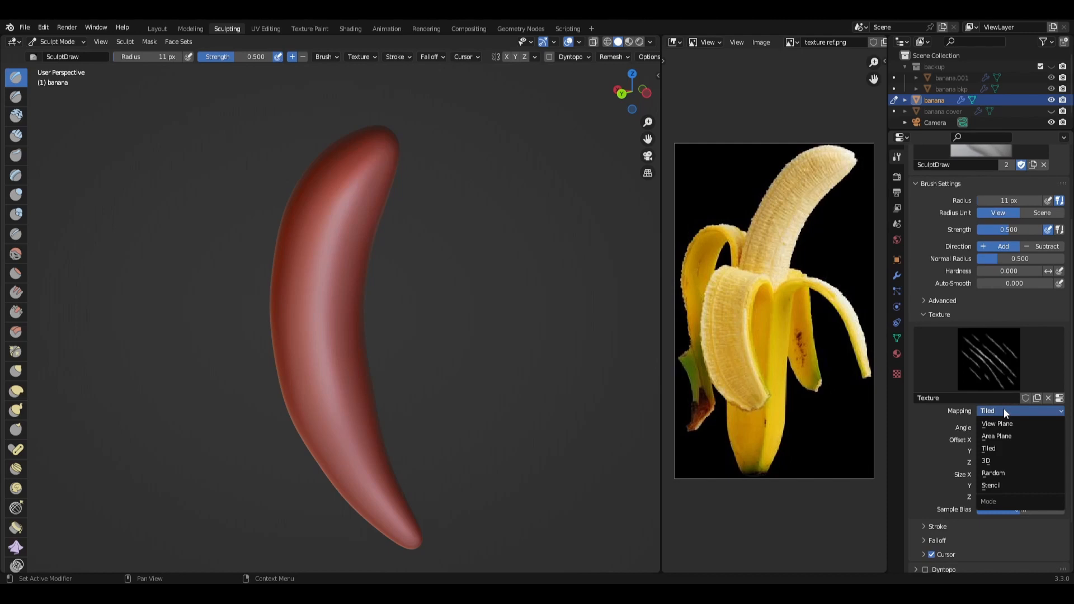
click(1006, 424)
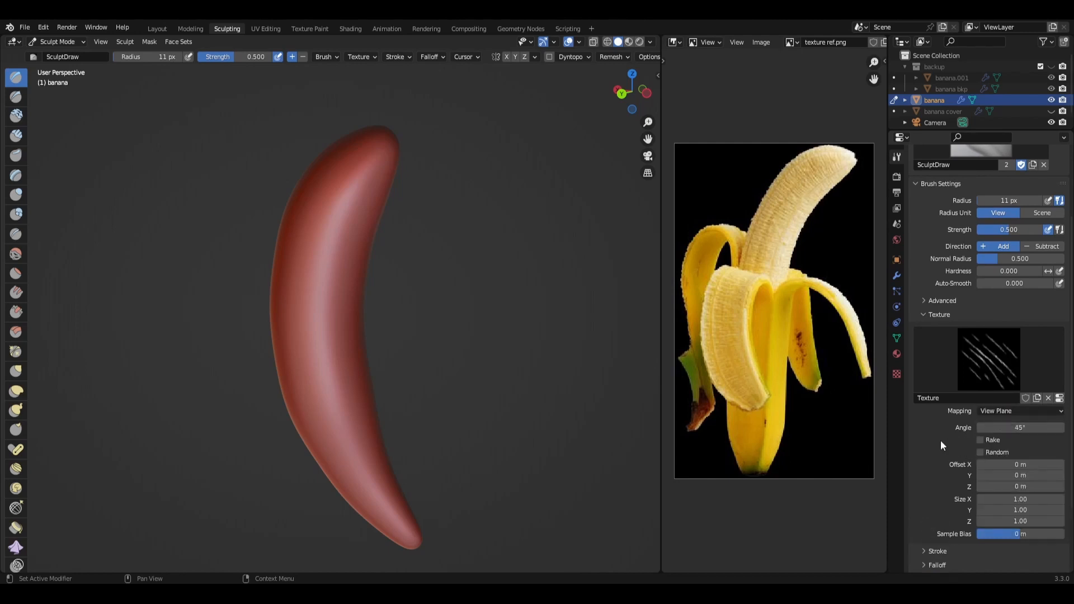
click(991, 441)
Enlarge the Draw brush radius to 83 px.
key(f)
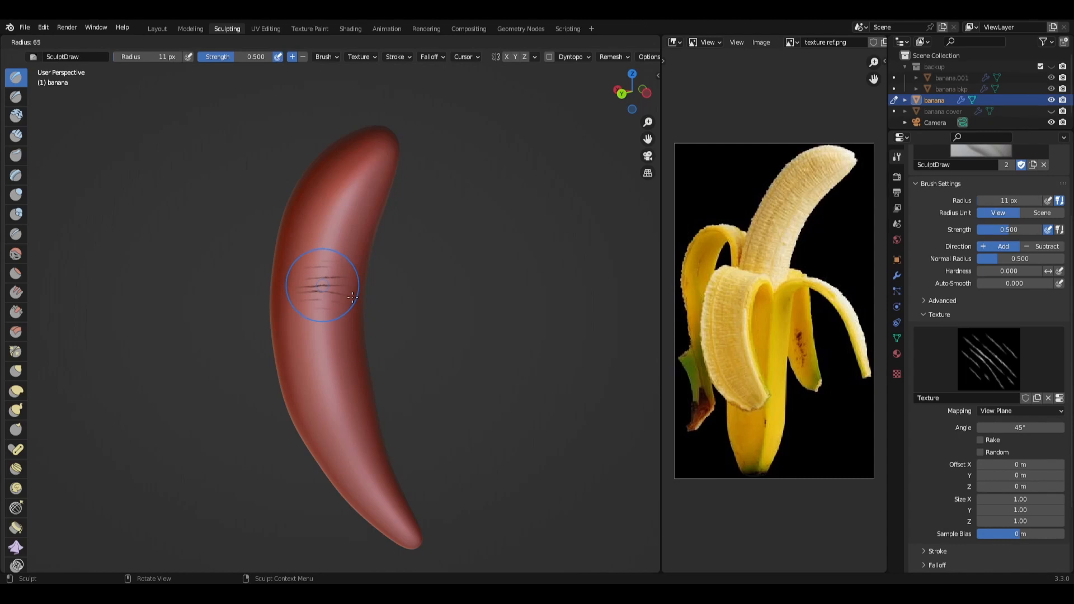
click(359, 299)
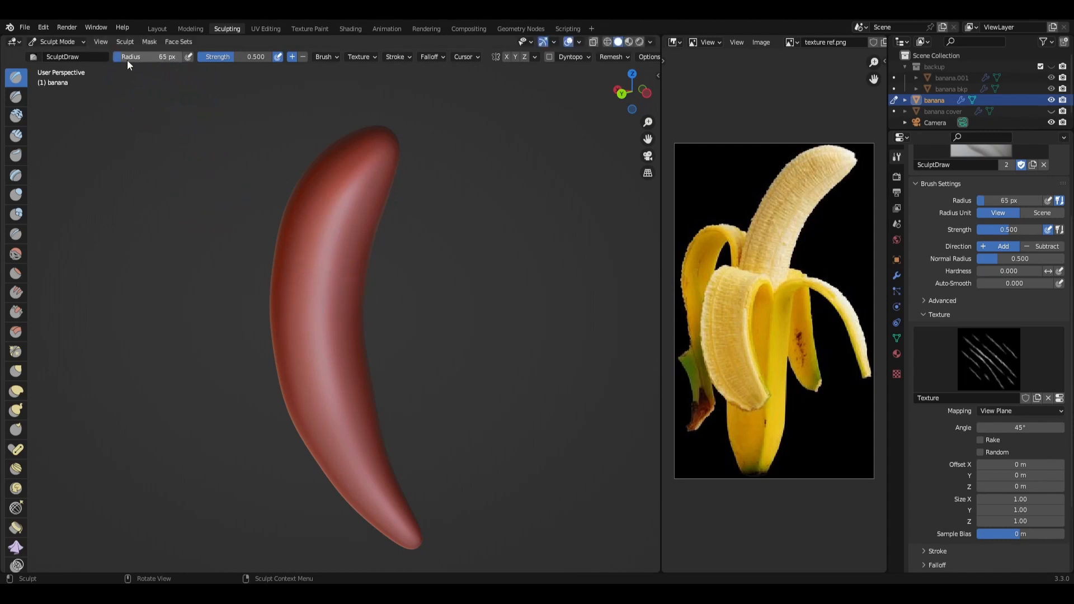
drag(124, 57, 121, 56)
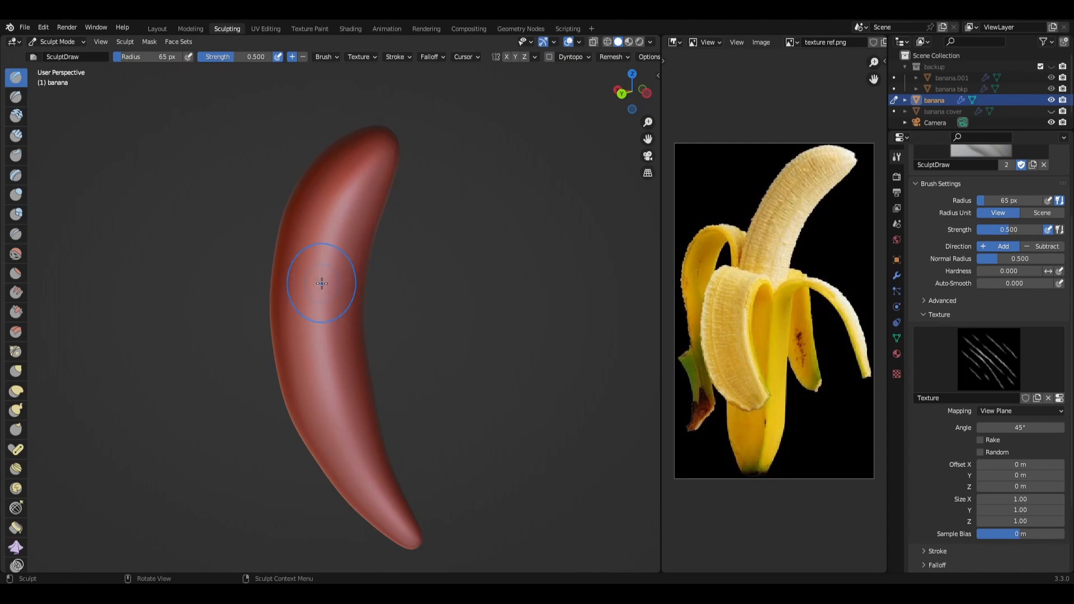
key(f)
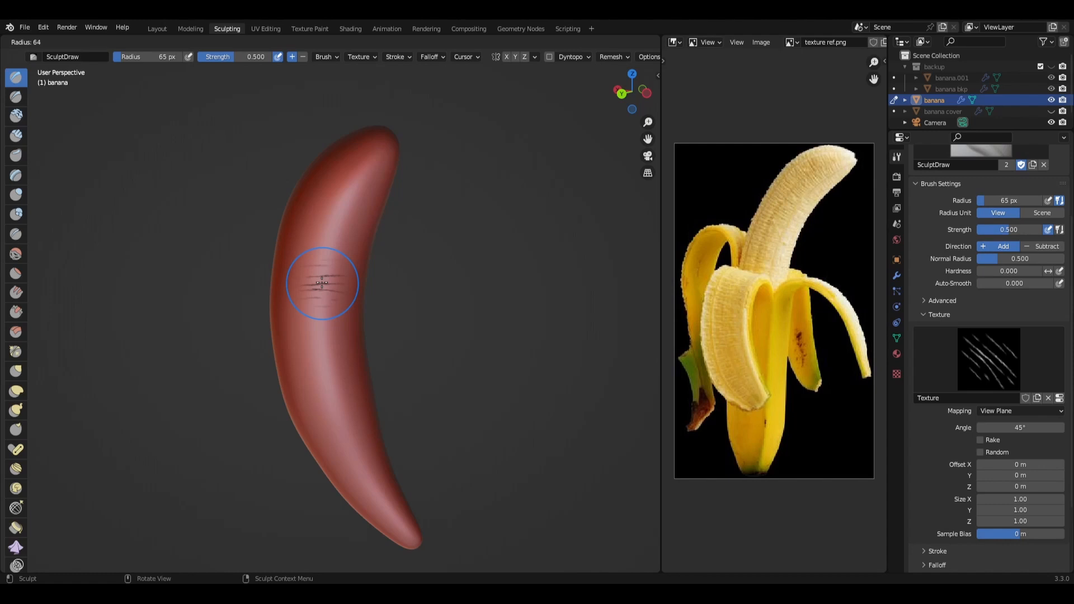
click(368, 283)
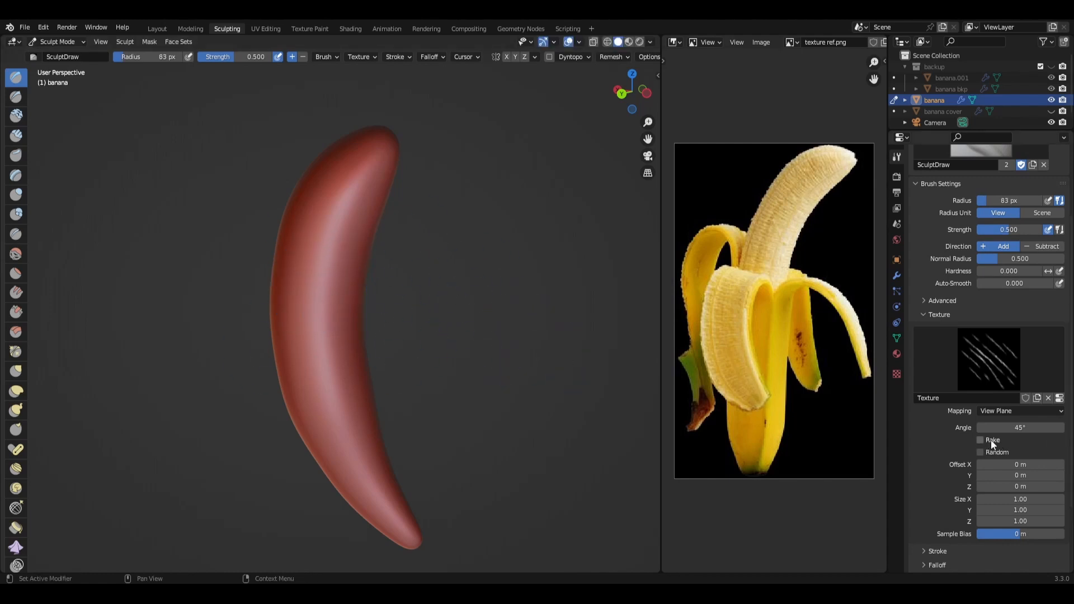
Try a textured stroke along the banana's length without Rake and undo it.
mouse_move(352, 190)
mouse_down()
mouse_move(325, 266)
mouse_move(319, 327)
mouse_move(338, 417)
mouse_move(387, 501)
mouse_up()
mouse_move(495, 357)
middle_down()
mouse_move(456, 364)
mouse_move(348, 470)
middle_up()
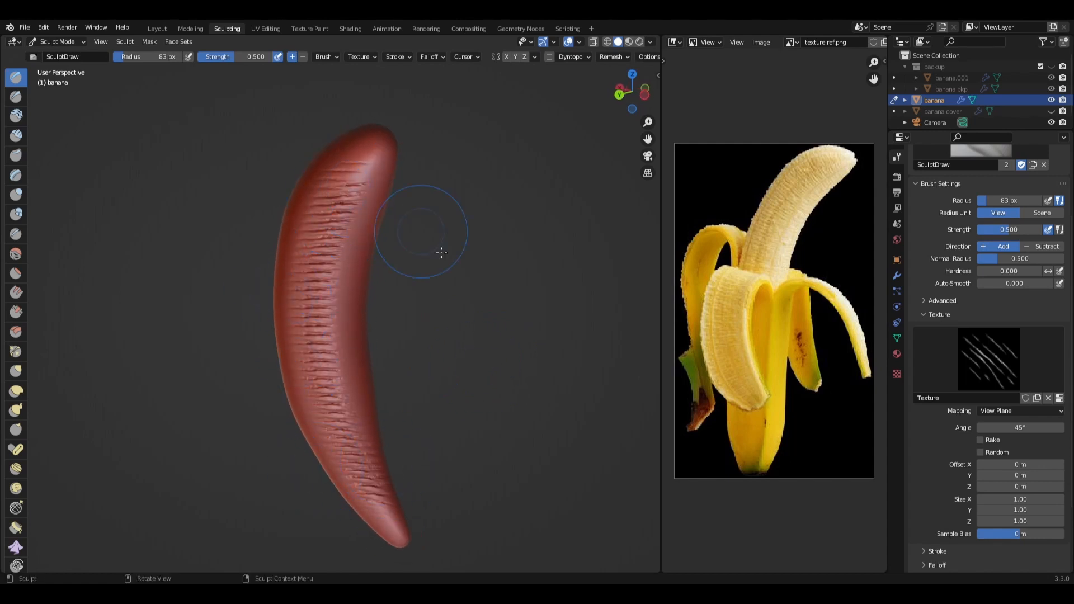
key(ctrl+z)
Enable Rake for the brush texture, test a stroke along the banana's length and undo the stroke.
click(981, 440)
mouse_move(336, 138)
mouse_down()
mouse_move(365, 167)
mouse_move(335, 217)
mouse_move(316, 324)
mouse_move(368, 511)
mouse_up()
middle_drag(465, 311, 482, 297)
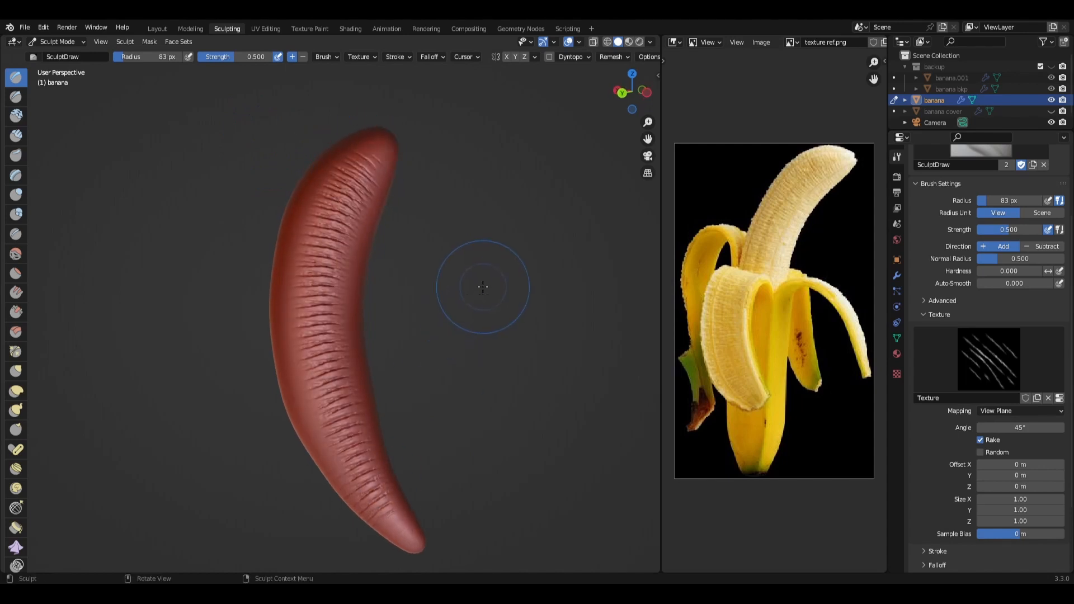
middle_drag(487, 300, 489, 312)
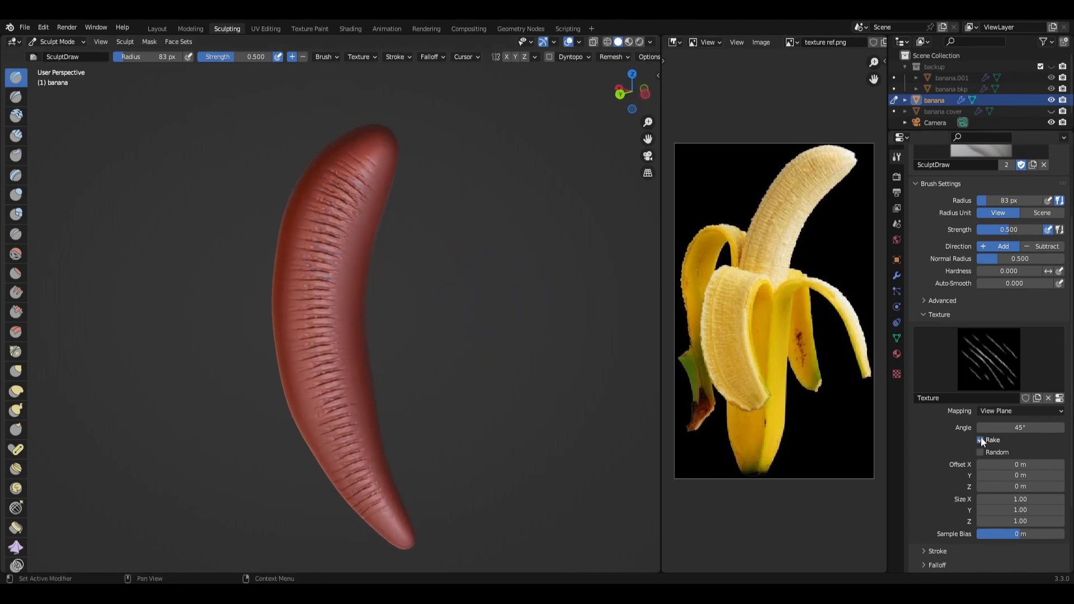
key(ctrl+z)
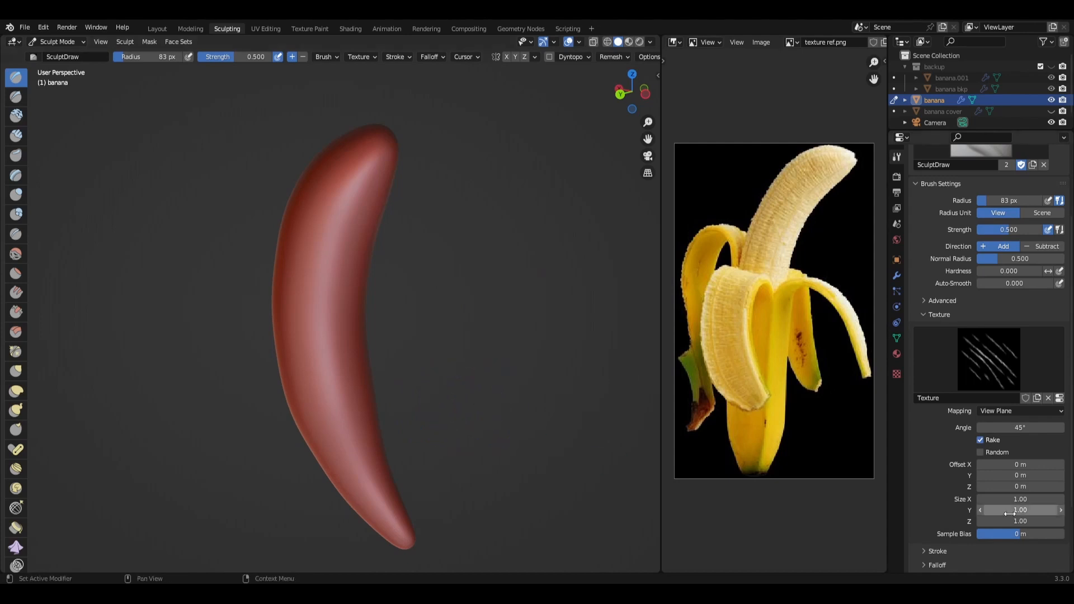
Set the Draw brush's stroke spacing to 5% under the Space stroke method.
scroll(949, 496, down, 5)
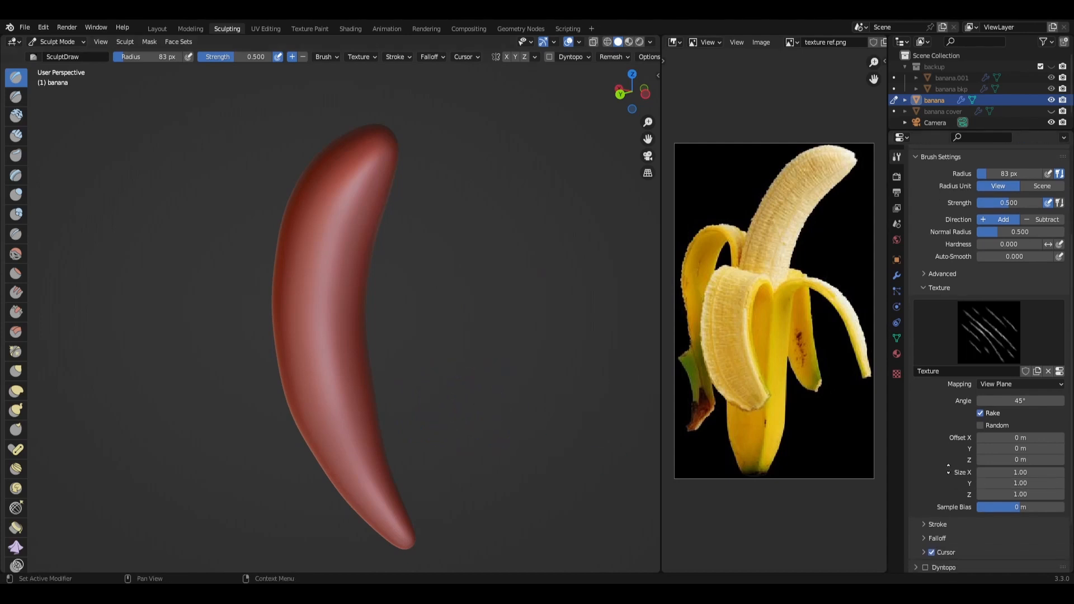
click(933, 461)
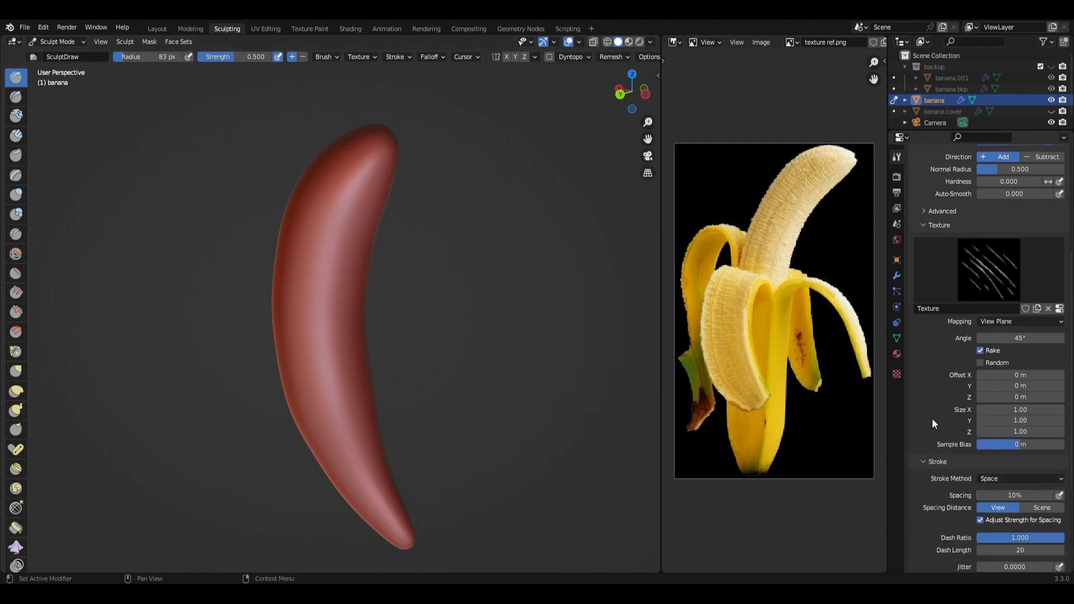
scroll(932, 418, down, 4)
click(995, 384)
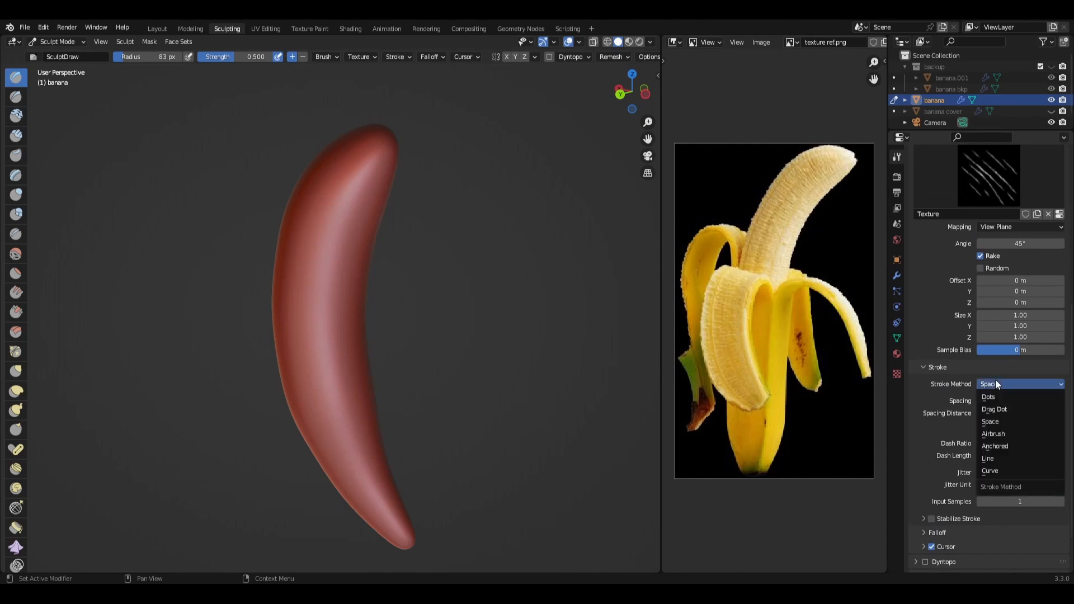
click(995, 379)
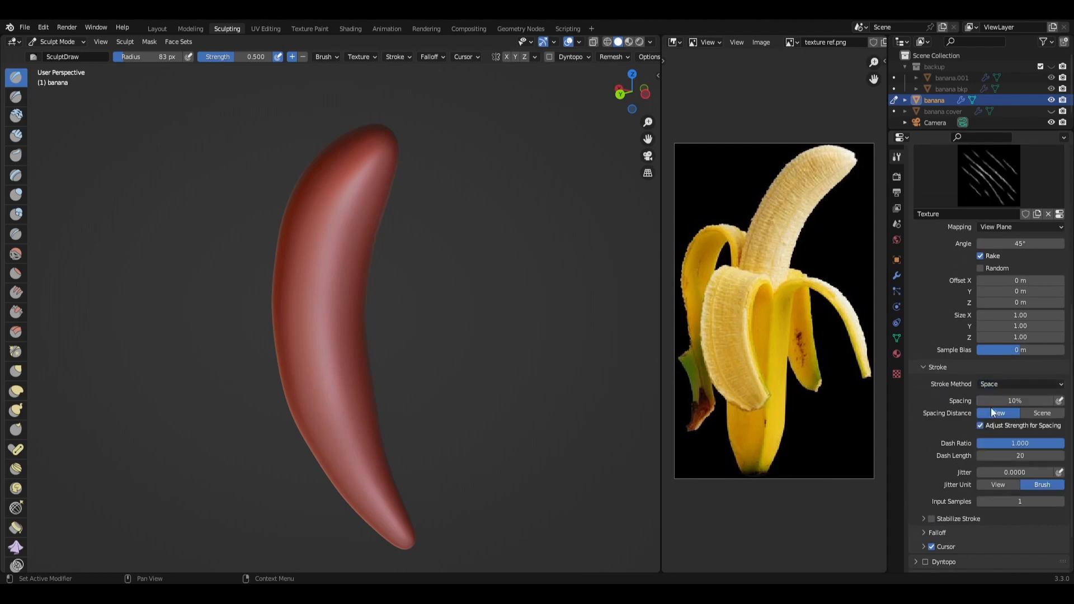
click(1019, 396)
text(5)
key(Return)
Test textured strokes along the banana's length with the denser spacing and undo them.
mouse_move(338, 173)
mouse_down()
mouse_move(313, 243)
mouse_move(312, 411)
mouse_up()
mouse_move(404, 356)
middle_down()
mouse_move(455, 362)
mouse_move(444, 343)
middle_up()
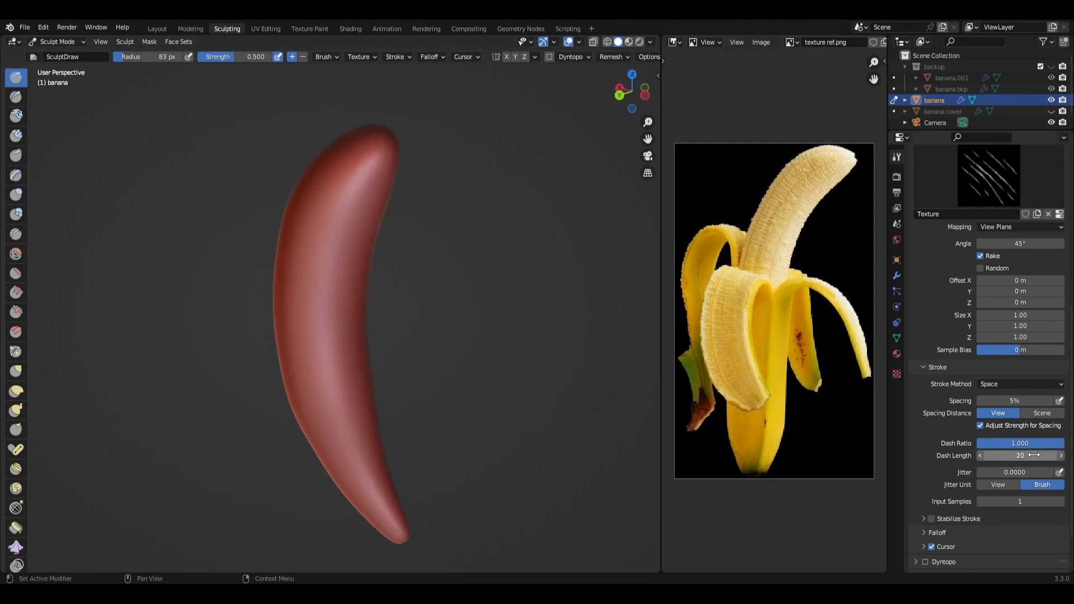
scroll(950, 419, down, 2)
scroll(947, 403, down, 1)
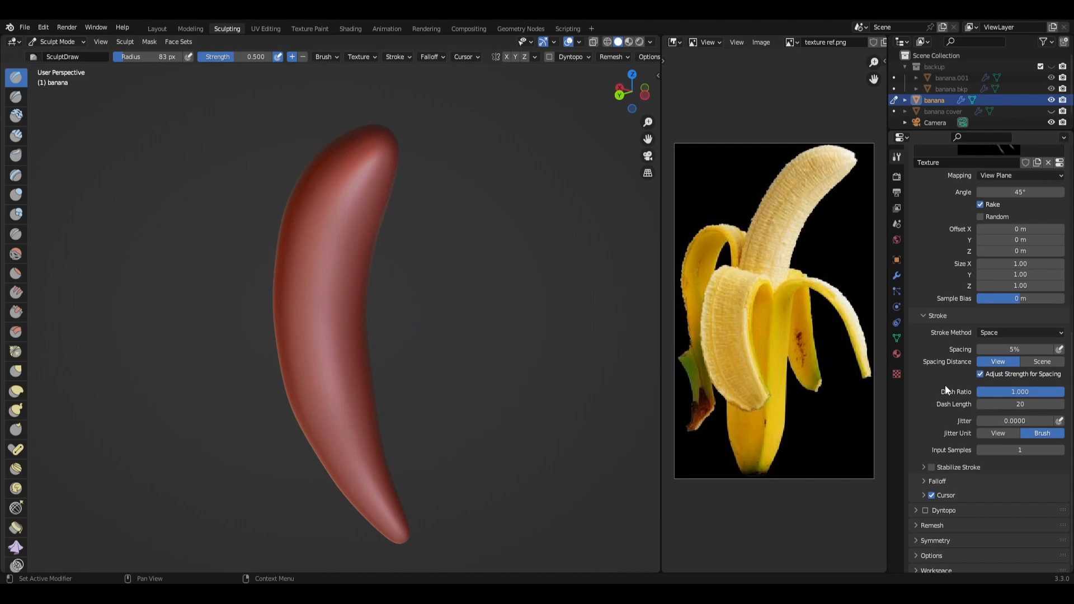
scroll(943, 436, down, 1)
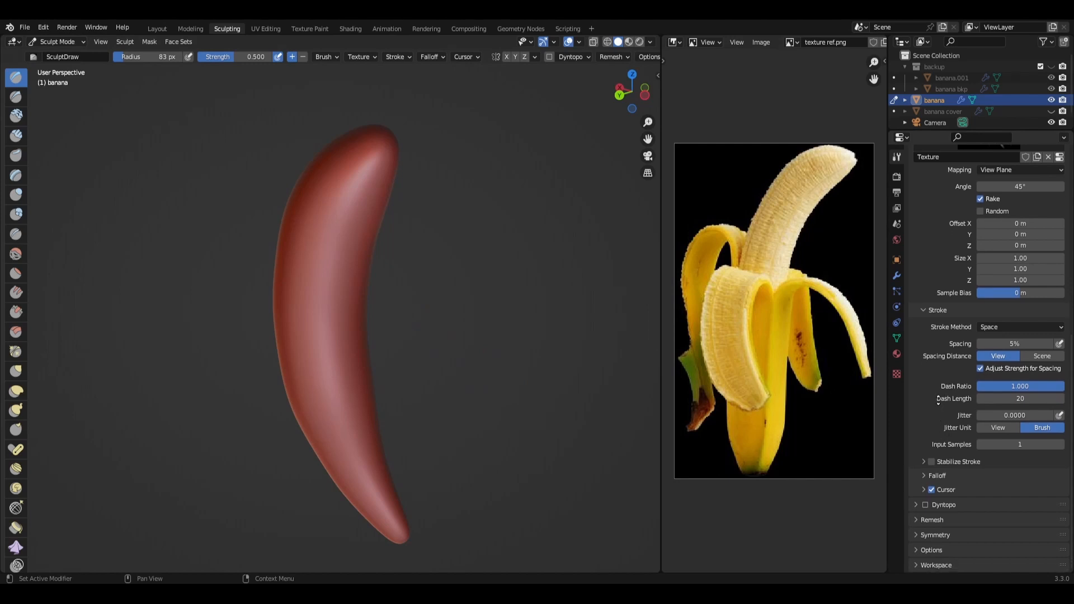
middle_drag(453, 372, 439, 367)
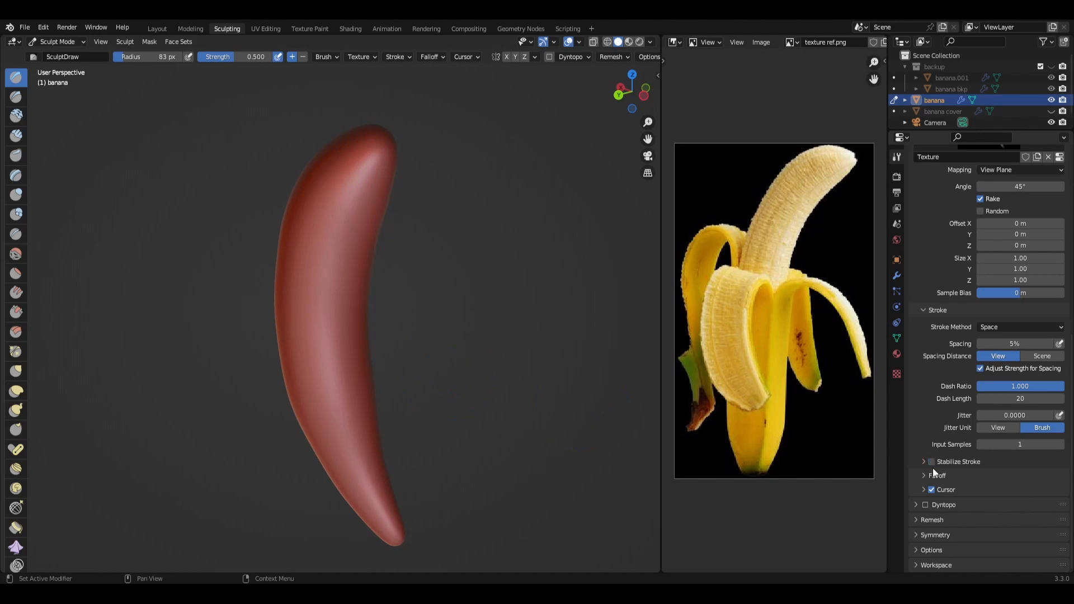
mouse_move(349, 185)
mouse_down()
mouse_move(330, 285)
mouse_move(343, 398)
mouse_move(372, 480)
mouse_up()
key(ctrl+z)
Enable Stabilize Stroke for the brush, test a stroke down the banana and undo it.
click(948, 461)
click(931, 462)
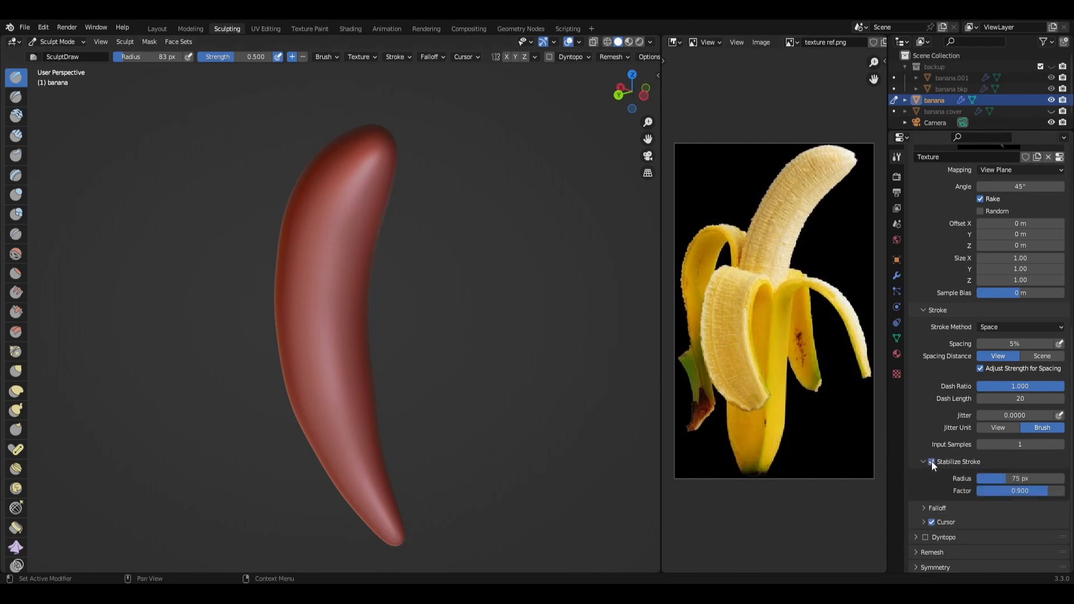
mouse_move(348, 210)
mouse_down()
mouse_move(333, 196)
mouse_move(319, 269)
mouse_move(370, 471)
mouse_move(408, 432)
mouse_up()
mouse_move(408, 431)
middle_down()
mouse_move(412, 324)
mouse_move(486, 354)
mouse_move(427, 343)
middle_up()
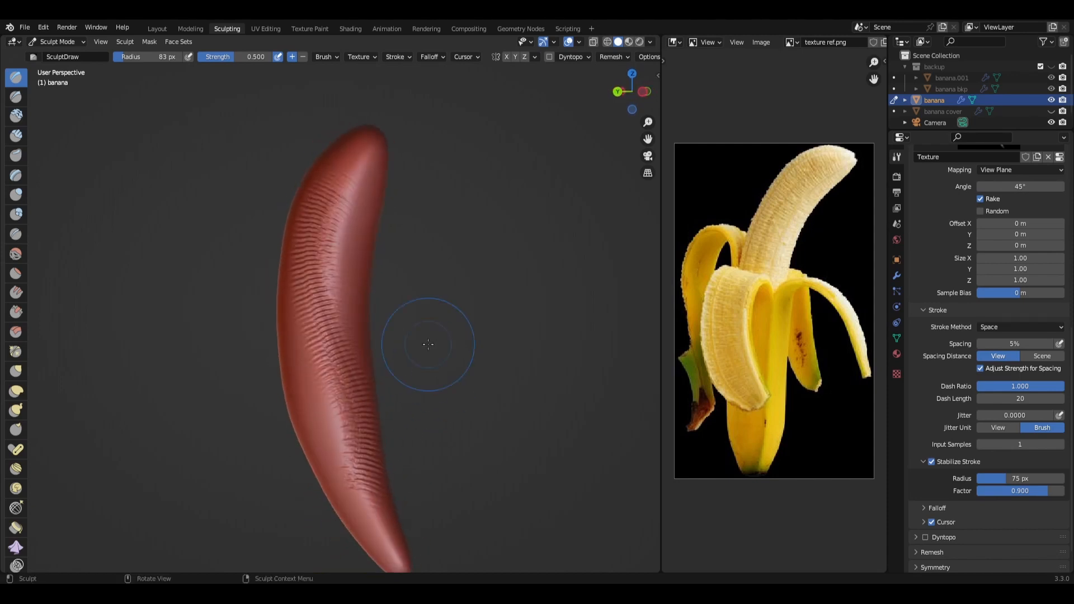
key(ctrl+z)
Try another stabilized stroke down the banana, inspect its fibrous detail up close and undo it.
mouse_move(480, 311)
middle_down()
mouse_move(532, 432)
mouse_move(526, 425)
middle_up()
drag(351, 225, 313, 369)
middle_drag(444, 348, 487, 290)
ctrl+middle_drag(376, 336, 377, 258)
mouse_move(392, 362)
middle_down()
mouse_move(324, 398)
mouse_move(386, 434)
mouse_move(395, 412)
mouse_move(360, 395)
middle_up()
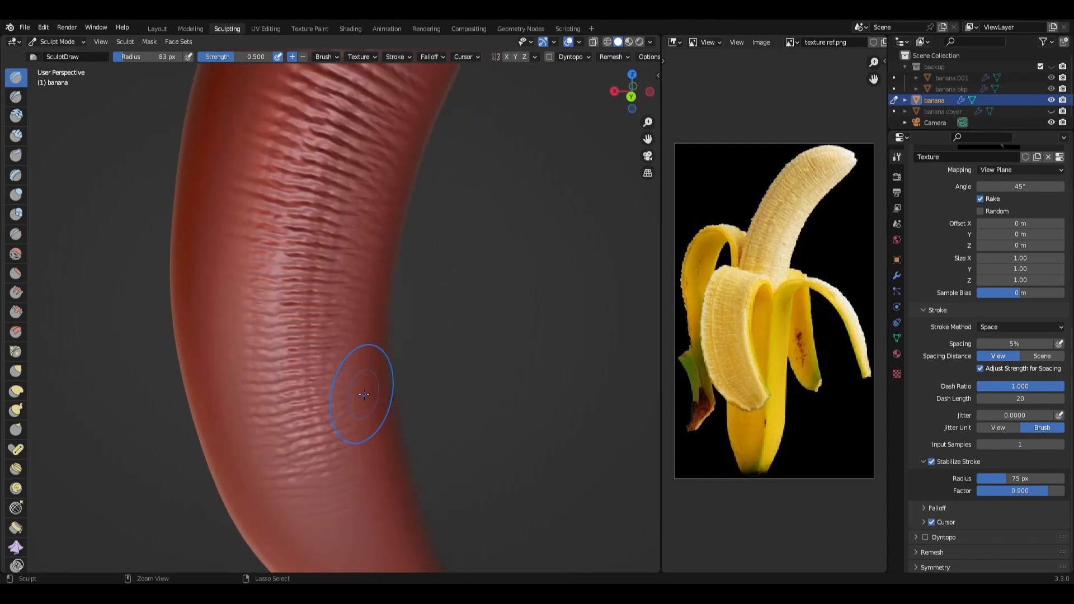
key(ctrl+z)
middle_drag(345, 347, 351, 353)
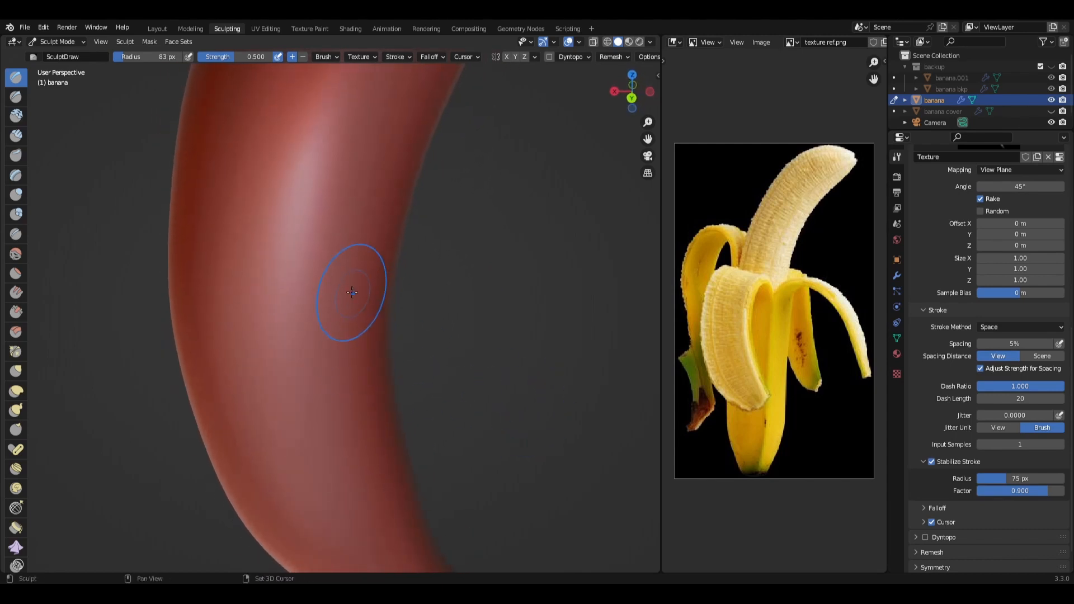
shift+middle_drag(353, 288, 342, 359)
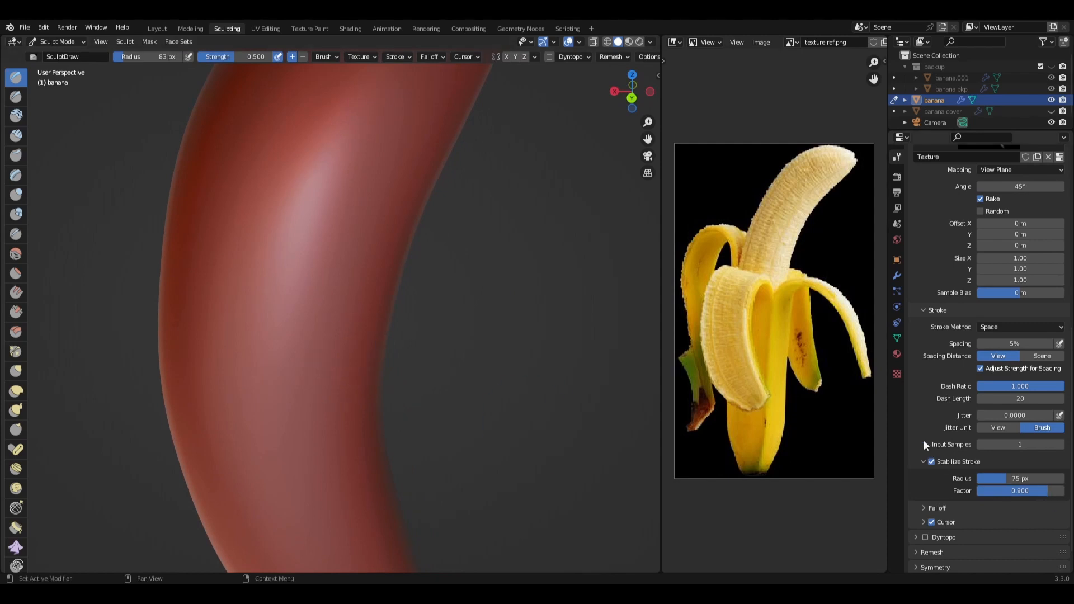
Change the brush's falloff curve to Sphere.
scroll(924, 403, down, 2)
click(922, 475)
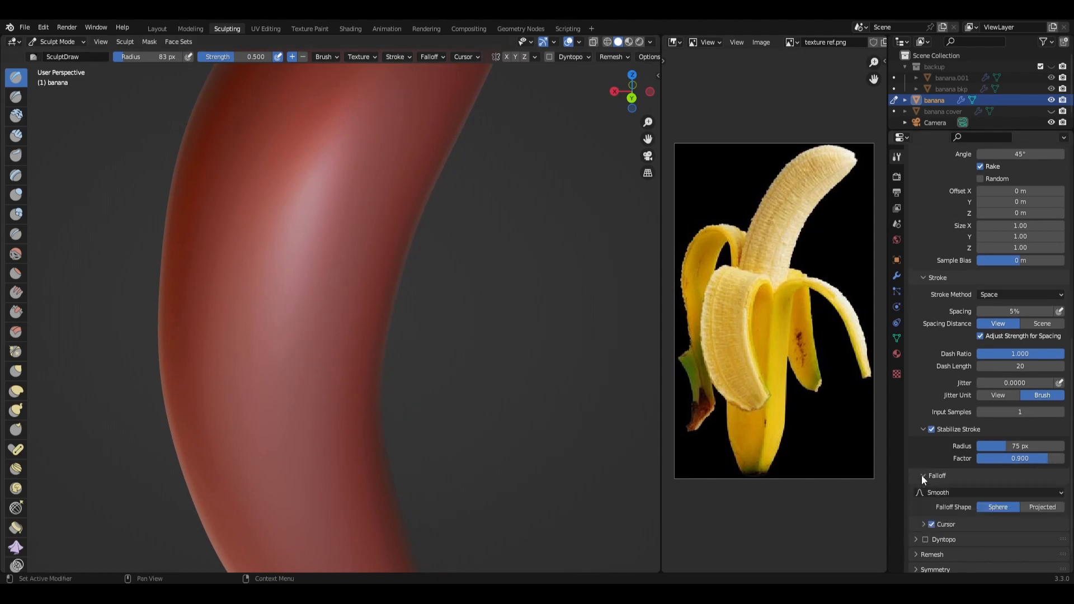
click(953, 494)
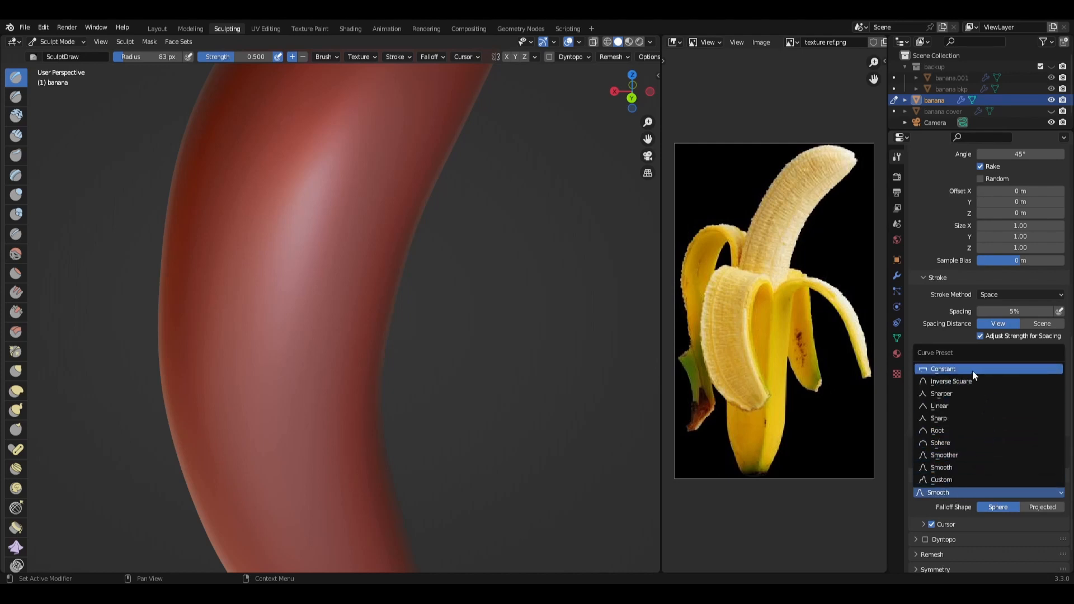
click(969, 443)
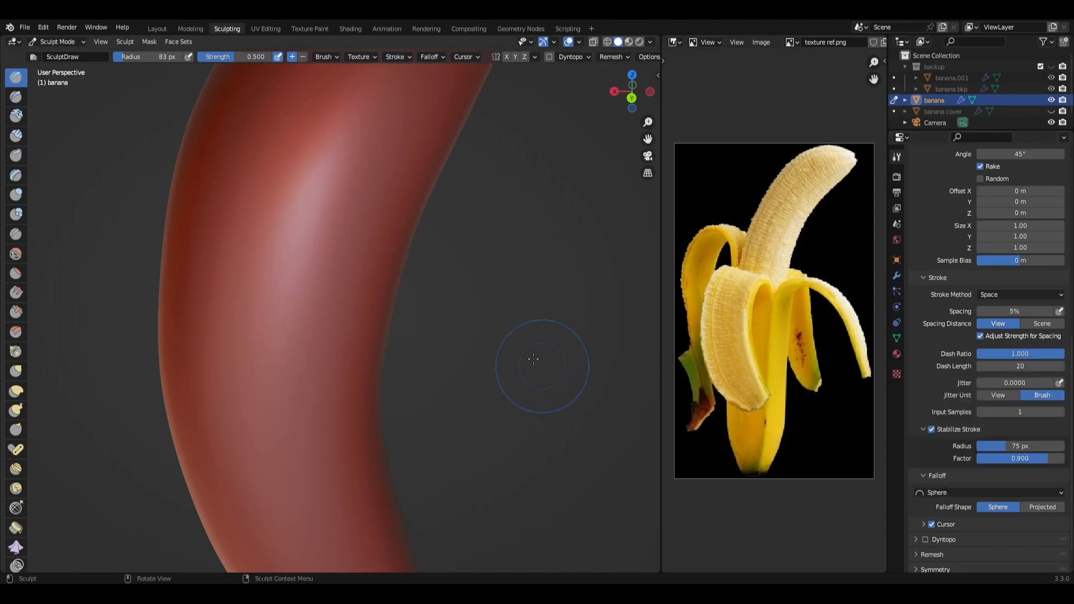
Test strokes with the Sphere falloff along the banana's length and undo them.
drag(375, 143, 354, 149)
drag(306, 518, 489, 419)
scroll(529, 221, down, 5)
drag(355, 228, 312, 326)
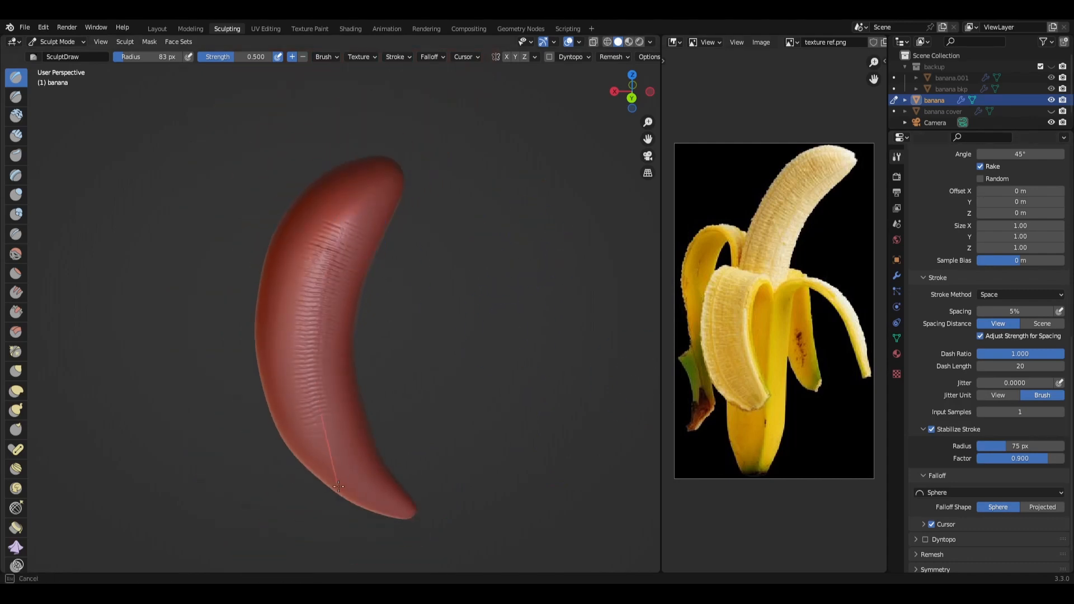
mouse_move(461, 402)
middle_down()
mouse_move(406, 386)
mouse_move(431, 383)
middle_up()
key(ctrl+z)
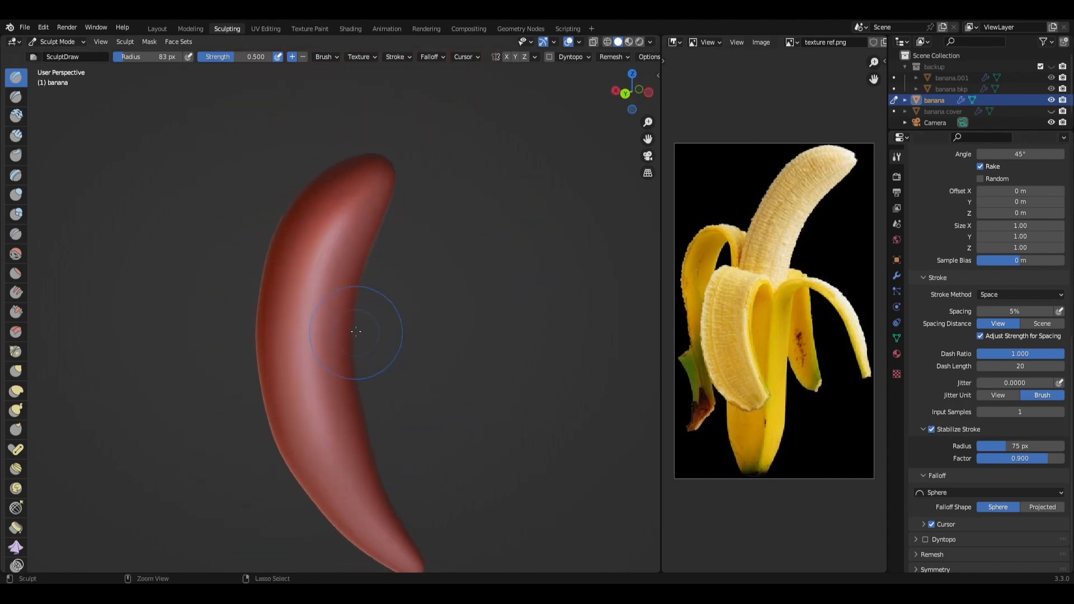
Try one more stroke from the banana's upper part toward its lower end, check it, and undo it.
ctrl+middle_drag(336, 342, 289, 218)
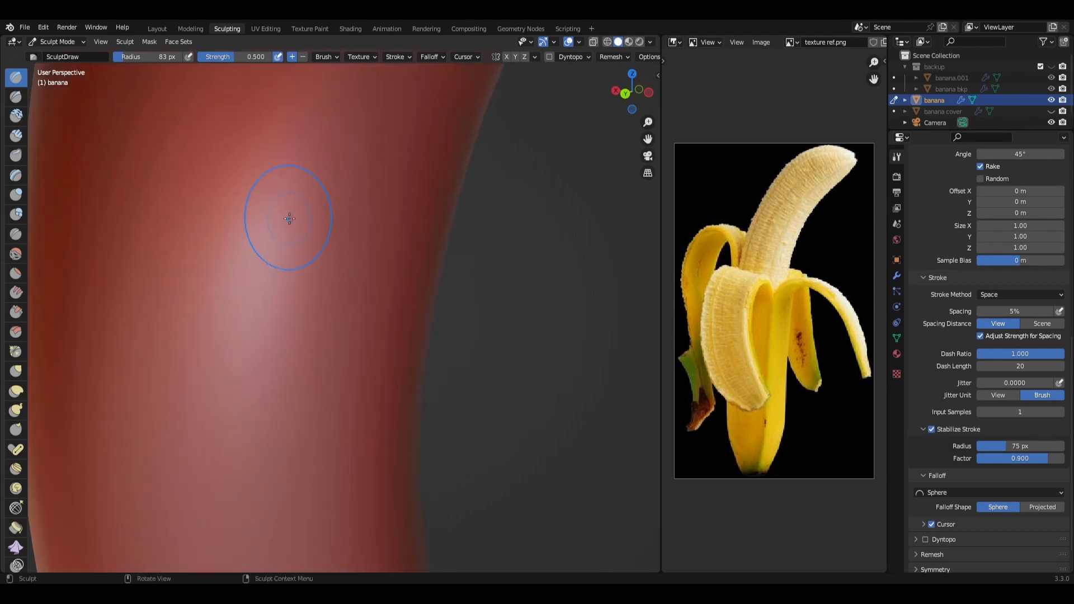
mouse_move(319, 259)
ctrl+middle_down()
mouse_move(383, 342)
mouse_move(343, 293)
ctrl+middle_up()
mouse_move(303, 151)
mouse_down()
mouse_move(264, 272)
mouse_move(300, 431)
mouse_up()
mouse_move(432, 402)
middle_down()
mouse_move(474, 387)
mouse_move(405, 398)
middle_up()
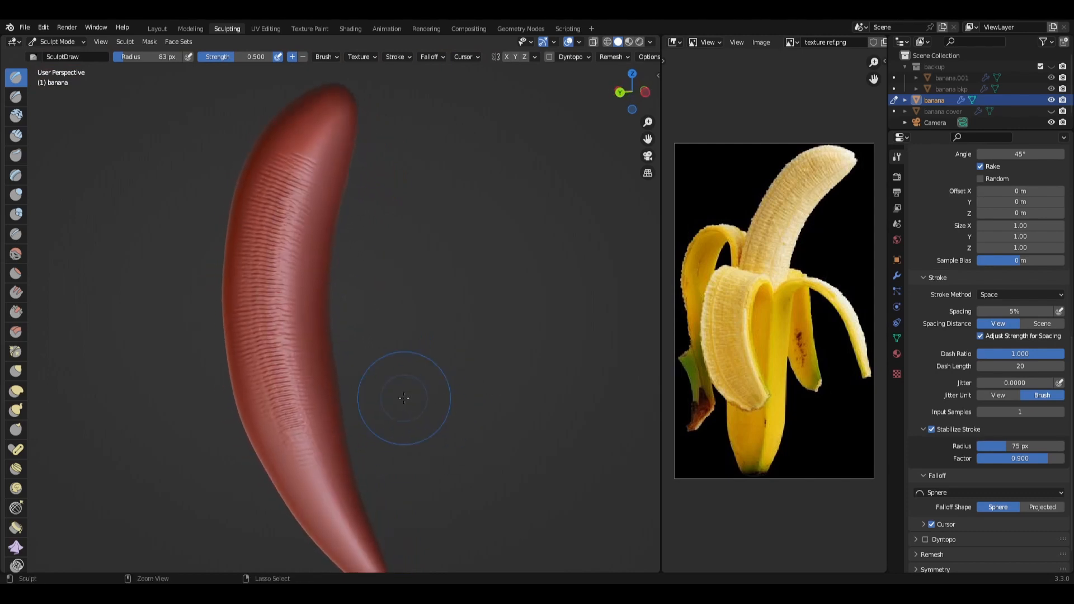
key(ctrl+z)
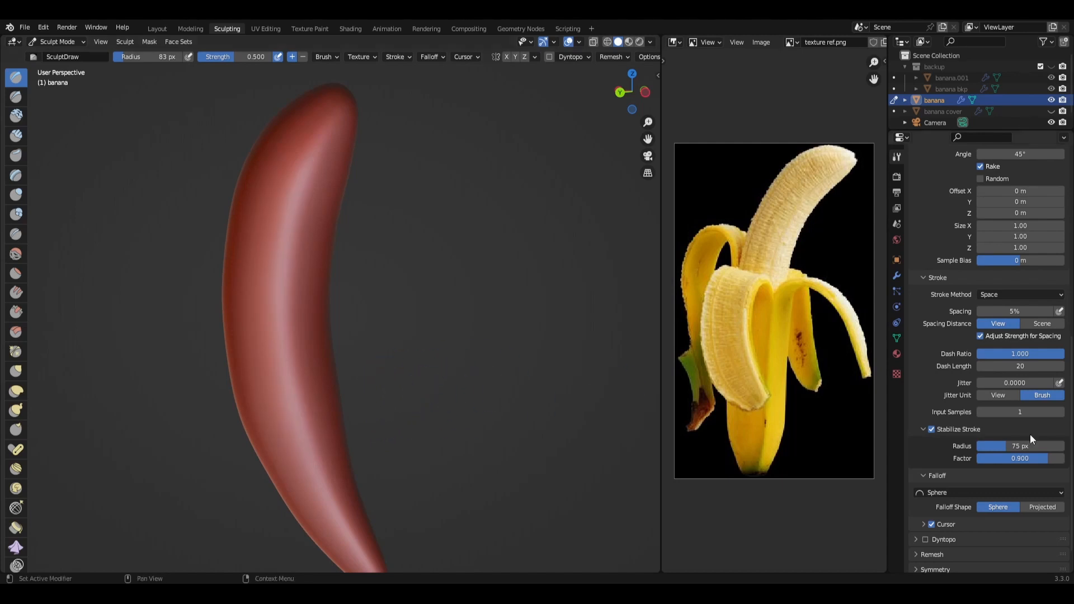
Subdivide the banana's Multires modifier once more to reach sculpt level 7.
click(897, 275)
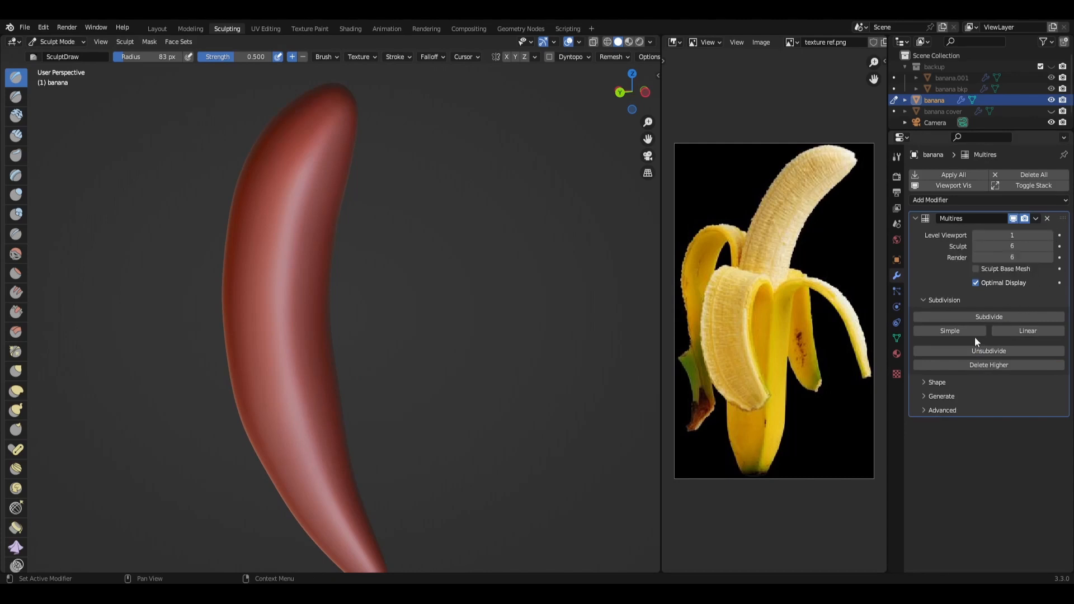
click(970, 317)
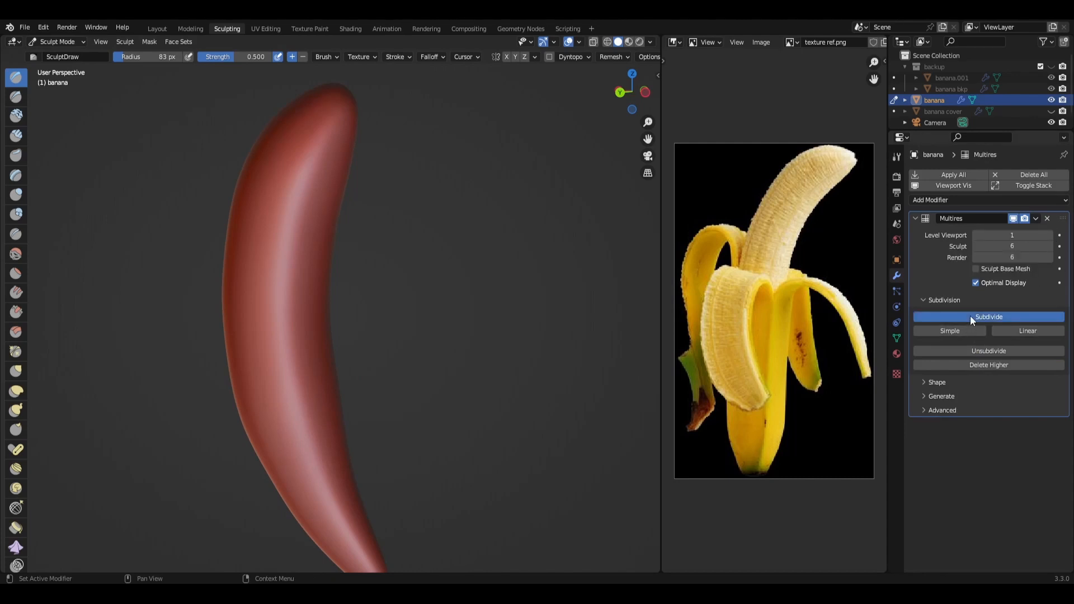
scroll(298, 238, up, 6)
ctrl+middle_drag(299, 238, 353, 333)
mouse_move(408, 307)
middle_down()
mouse_move(392, 296)
mouse_move(411, 368)
middle_up()
key(ctrl+z)
mouse_move(316, 324)
ctrl+middle_down()
mouse_move(312, 274)
mouse_move(370, 437)
ctrl+middle_up()
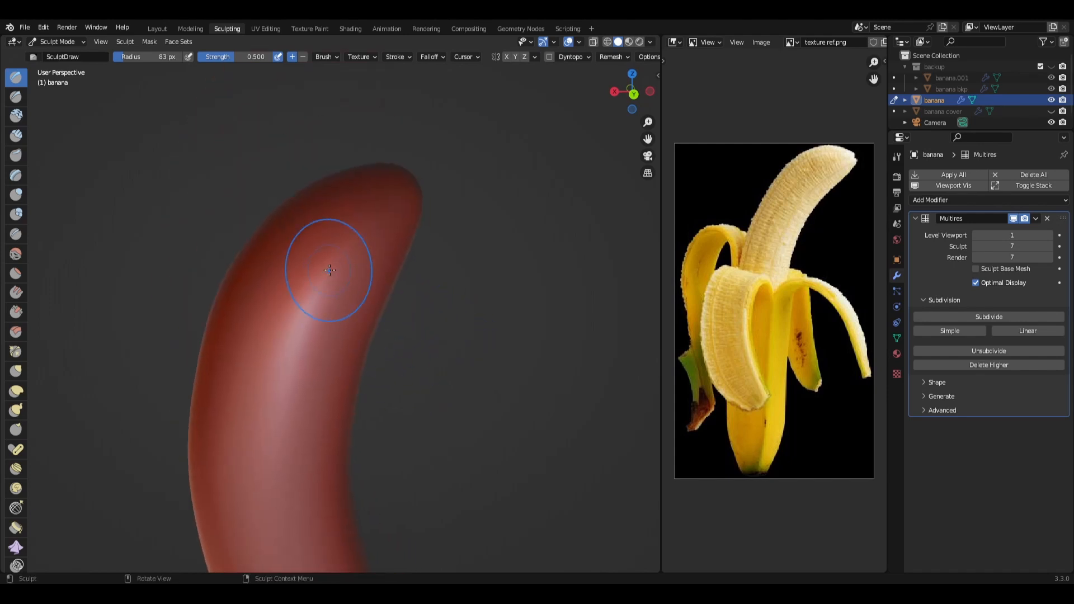
Enlarge the brush radius to 115 px, test a stroke from the banana's tip and undo it.
key(f)
click(348, 270)
mouse_move(369, 223)
mouse_down()
mouse_move(274, 327)
mouse_move(259, 439)
mouse_move(266, 534)
mouse_up()
mouse_move(477, 460)
middle_down()
mouse_move(443, 432)
mouse_move(444, 463)
middle_up()
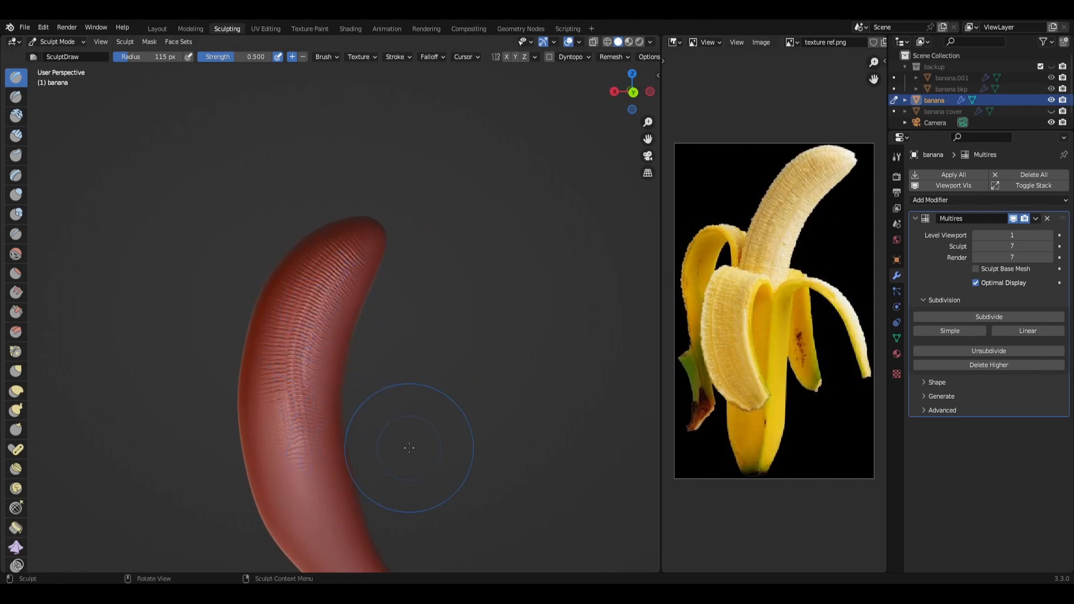
key(ctrl+z)
Set the brush radius to 119 px, test a stroke down the banana and undo it.
key(f)
click(316, 357)
mouse_move(351, 246)
mouse_down()
mouse_move(318, 297)
mouse_move(289, 426)
mouse_move(327, 531)
mouse_up()
mouse_move(439, 411)
middle_down()
mouse_move(369, 407)
mouse_move(451, 407)
mouse_move(358, 403)
mouse_move(434, 414)
mouse_move(360, 391)
mouse_move(463, 413)
mouse_move(411, 422)
middle_up()
key(ctrl+z)
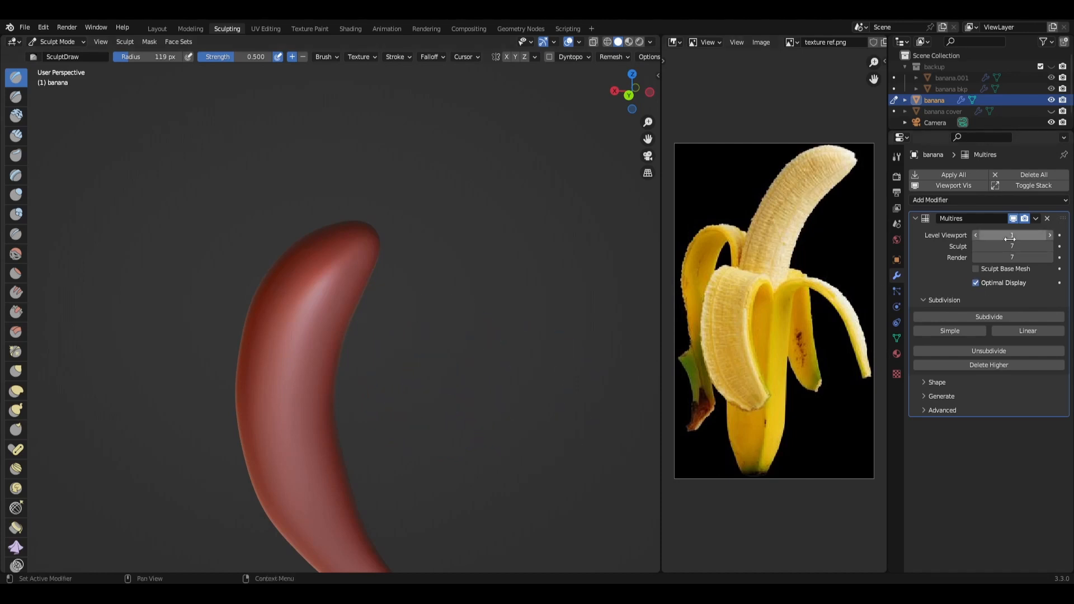
Try setting the Multires viewport level to 7.
key(Return)
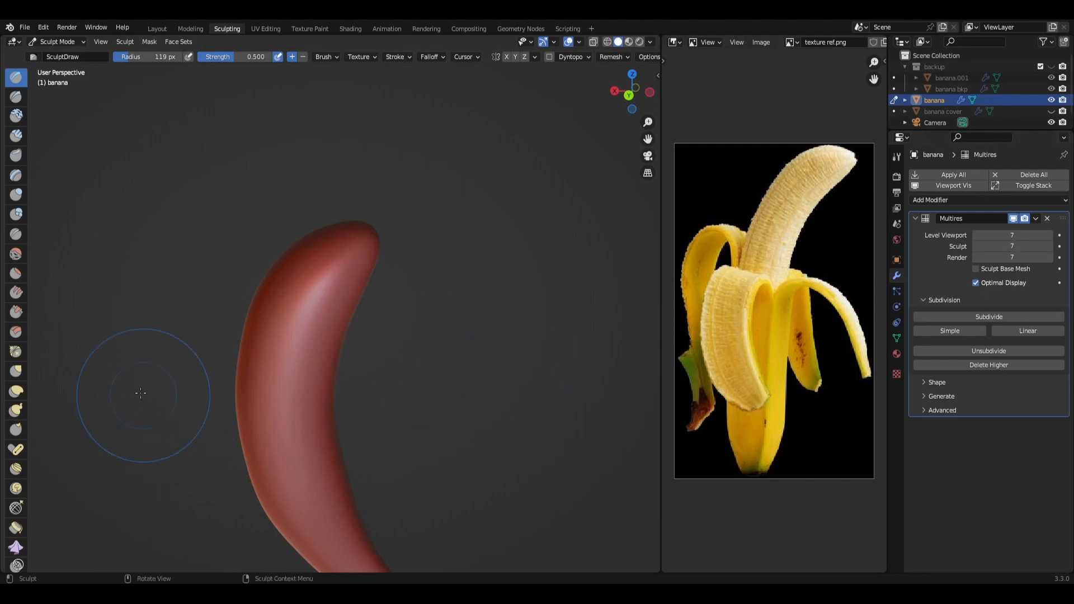
ctrl+middle_drag(420, 447, 420, 394)
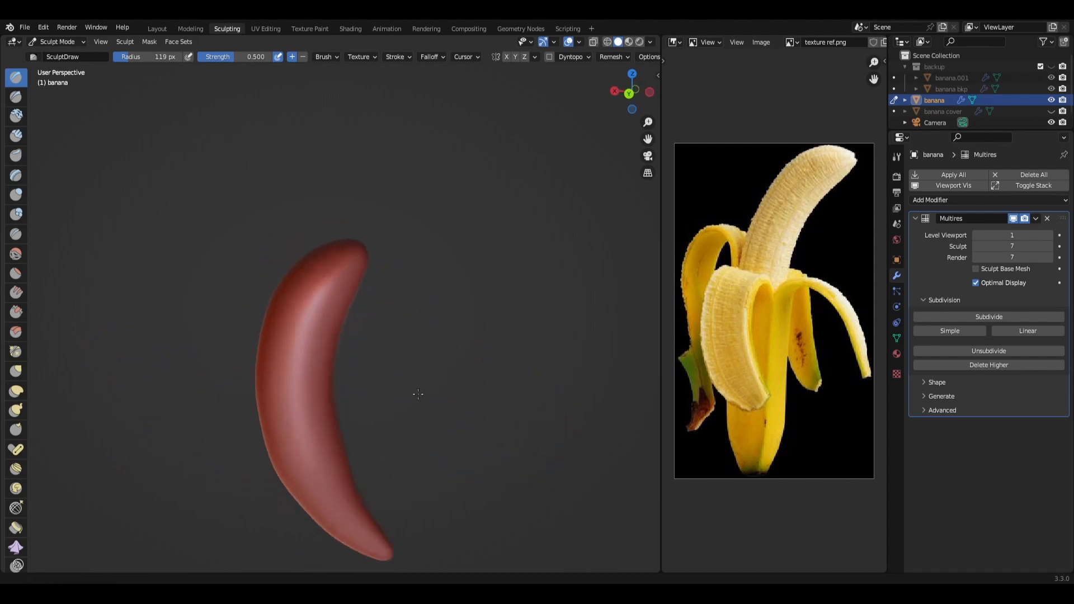
Raise the brush strength to 0.685, test a stroke along the banana and undo it.
click(897, 156)
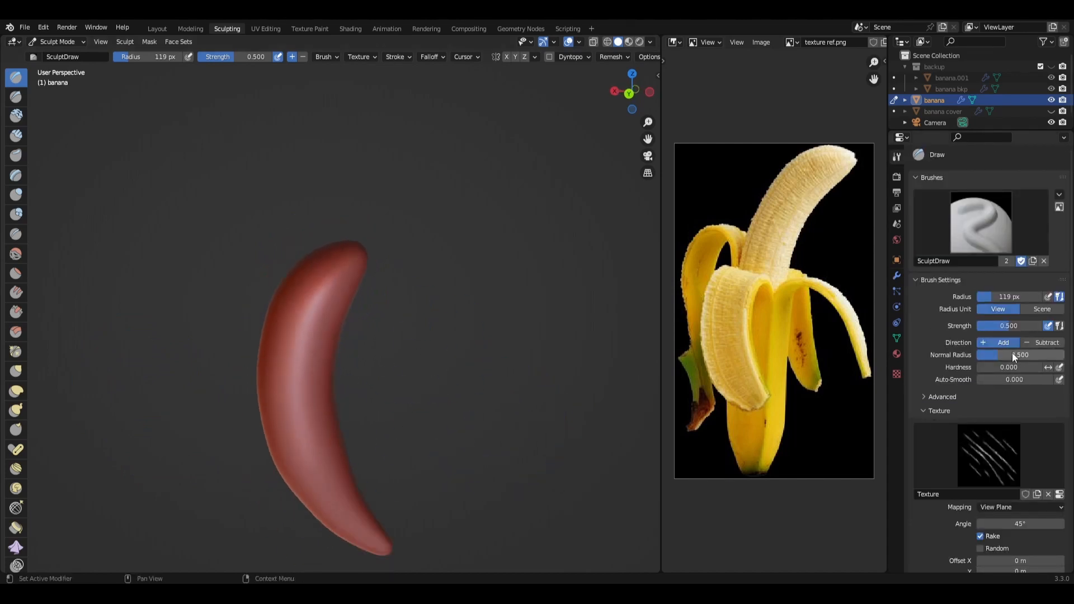
drag(1013, 325, 1028, 326)
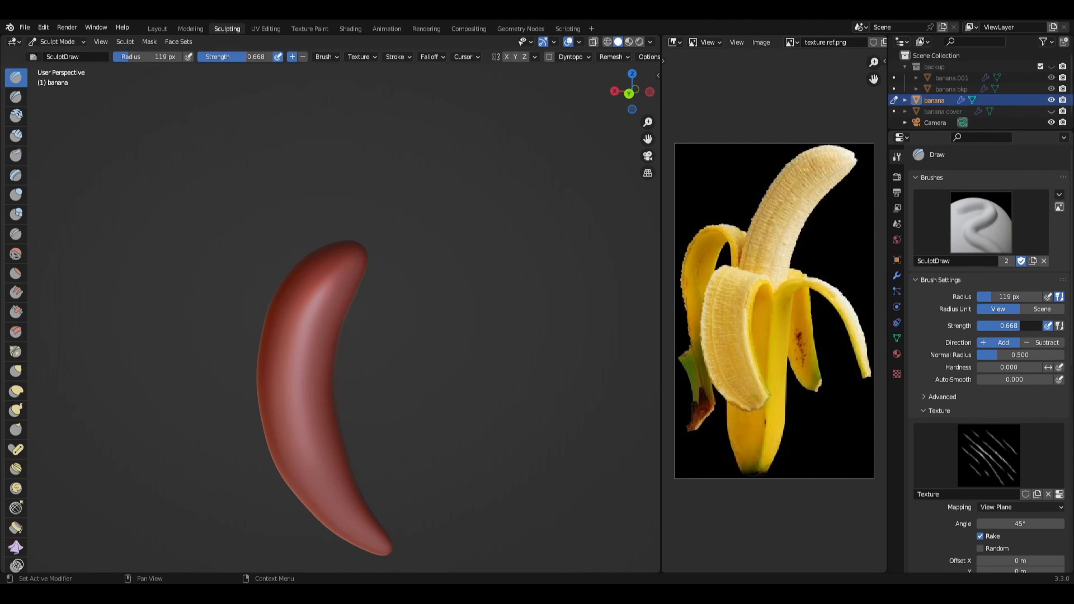
mouse_move(344, 254)
mouse_down()
mouse_move(310, 358)
mouse_move(328, 518)
mouse_move(437, 431)
mouse_up()
middle_drag(436, 432, 416, 405)
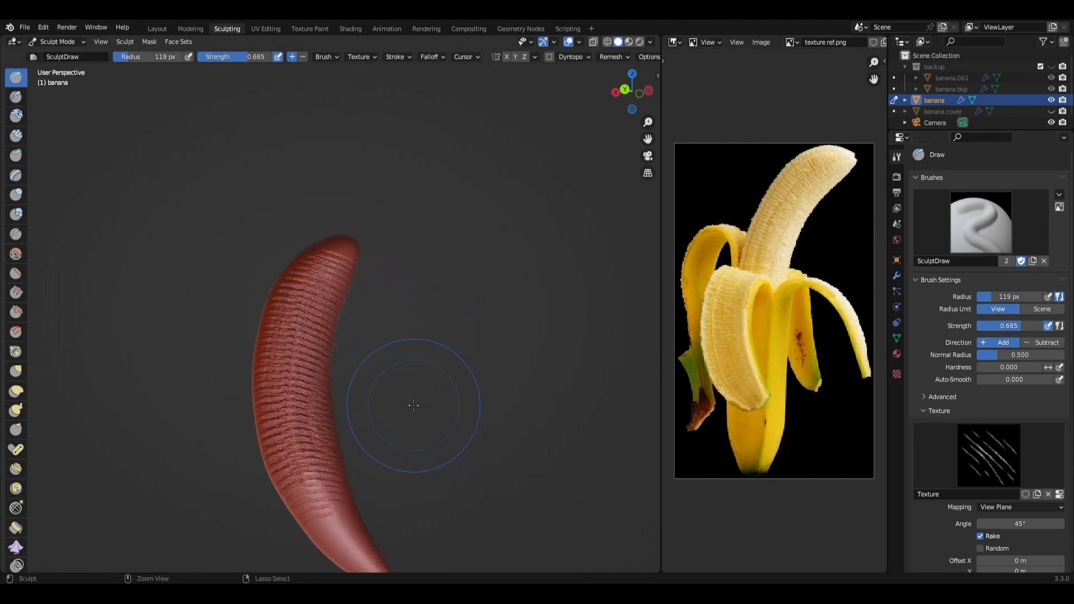
key(ctrl+z)
key(ctrl+z)
key(ctrl+z)
key(ctrl+z)
key(ctrl+z)
key(ctrl+z)
Test and undo another stroke along the banana, and set the brush strength to 0.525.
mouse_move(327, 226)
middle_down()
mouse_move(369, 257)
mouse_move(388, 256)
middle_up()
mouse_move(382, 94)
mouse_down()
mouse_move(313, 218)
mouse_move(311, 386)
mouse_move(358, 464)
mouse_up()
key(ctrl+z)
key(ctrl+z)
key(ctrl+z)
key(ctrl+z)
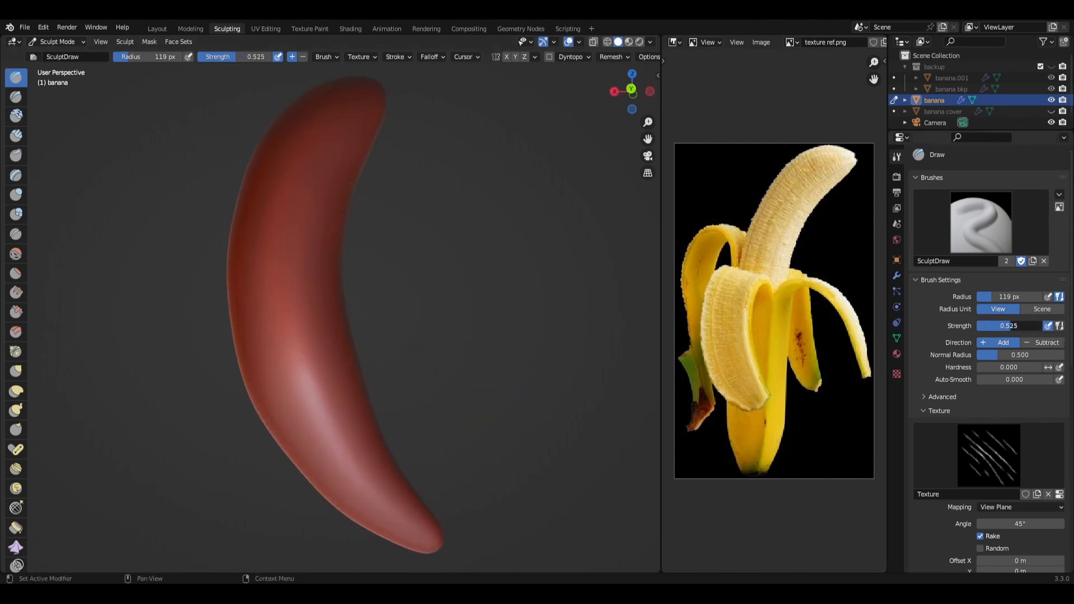
Try a stroke along the banana at 0.525 strength and undo it.
mouse_move(335, 120)
mouse_down()
mouse_move(344, 134)
mouse_move(307, 386)
mouse_move(316, 410)
mouse_up()
mouse_move(421, 290)
middle_down()
mouse_move(319, 302)
mouse_move(417, 321)
middle_up()
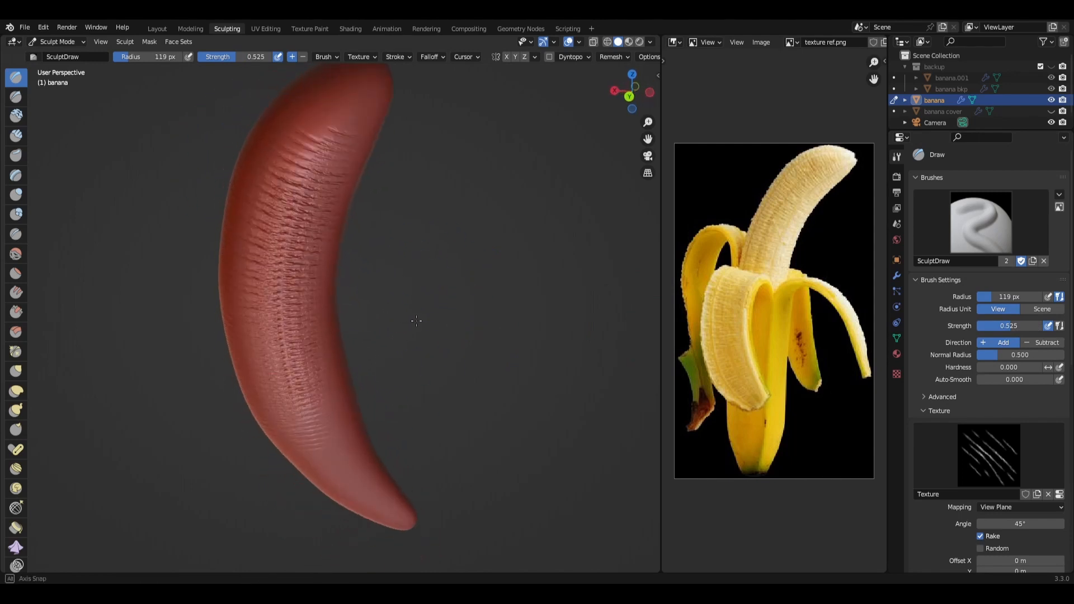
key(ctrl+z)
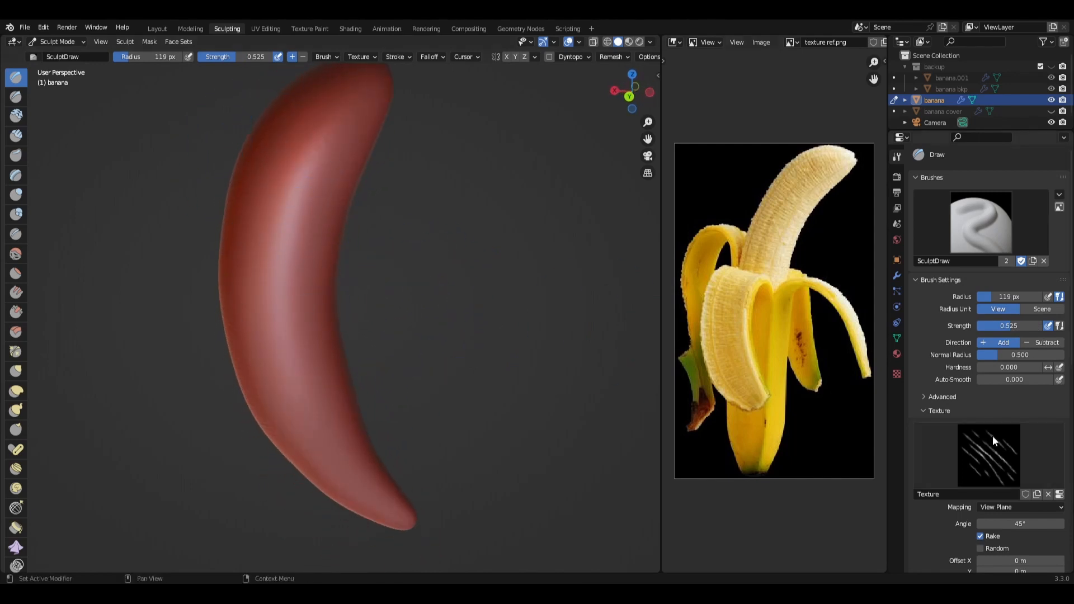
Set the stroke spacing to 8%, test a textured stroke down the banana and undo it.
scroll(992, 435, down, 1)
scroll(1050, 418, down, 8)
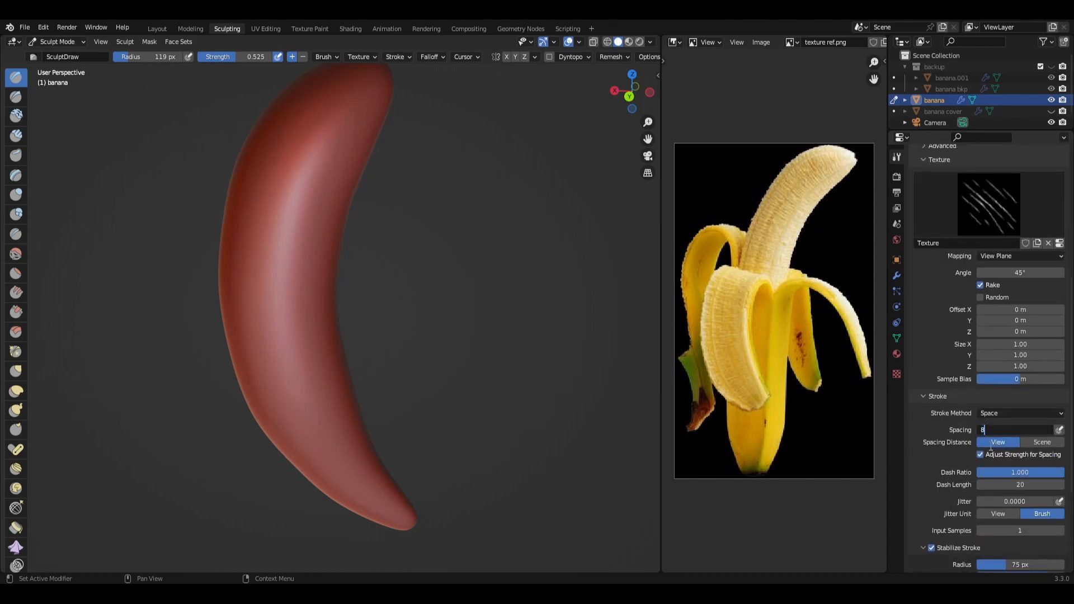
mouse_move(361, 84)
mouse_down()
mouse_move(296, 268)
mouse_move(330, 382)
mouse_up()
mouse_move(330, 382)
middle_down()
mouse_move(369, 303)
mouse_move(426, 296)
middle_up()
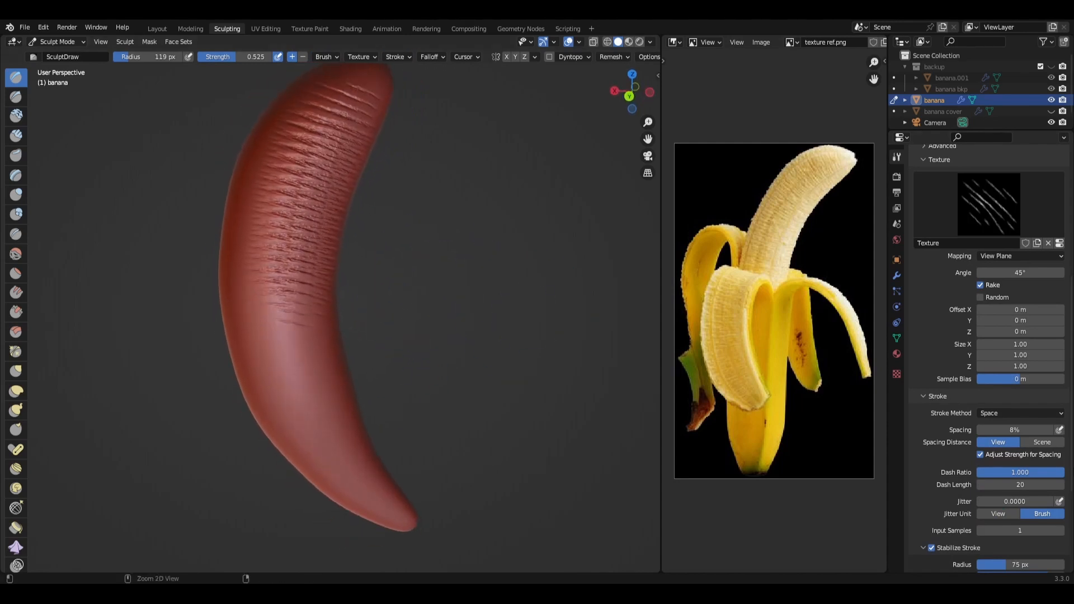
key(ctrl+z)
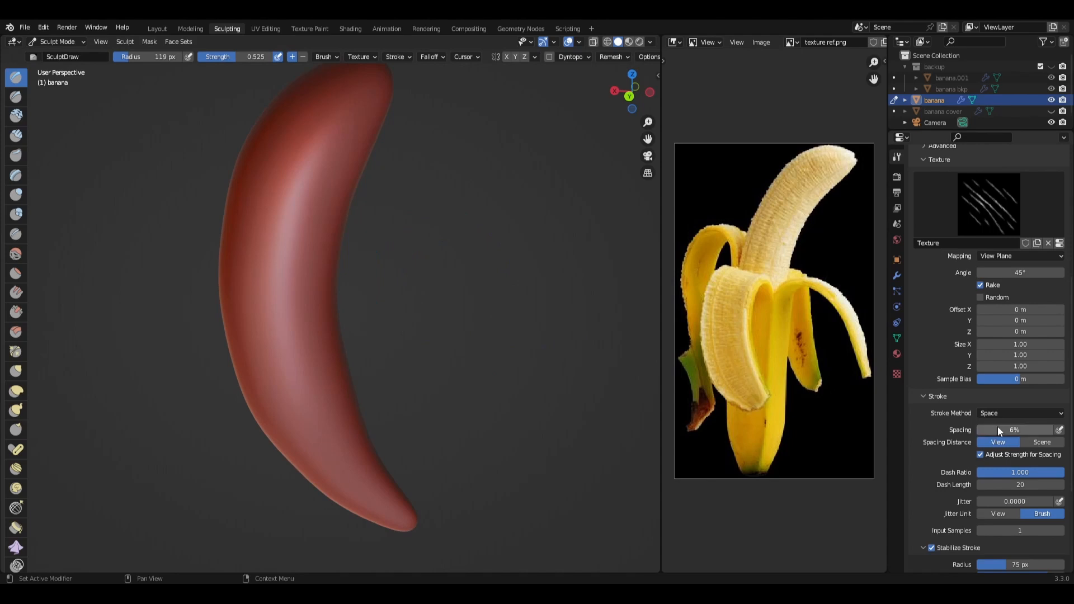
Set the stroke spacing to 6% and brush fibre texture lengthwise down the first side and adjoining inner curve of the banana.
mouse_move(330, 114)
mouse_down()
mouse_move(291, 324)
mouse_move(317, 425)
mouse_up()
mouse_move(425, 386)
middle_down()
mouse_move(465, 372)
mouse_move(355, 360)
mouse_move(422, 355)
mouse_move(402, 264)
mouse_move(425, 304)
mouse_move(432, 291)
mouse_move(384, 307)
mouse_move(412, 307)
mouse_move(388, 299)
mouse_move(414, 287)
middle_up()
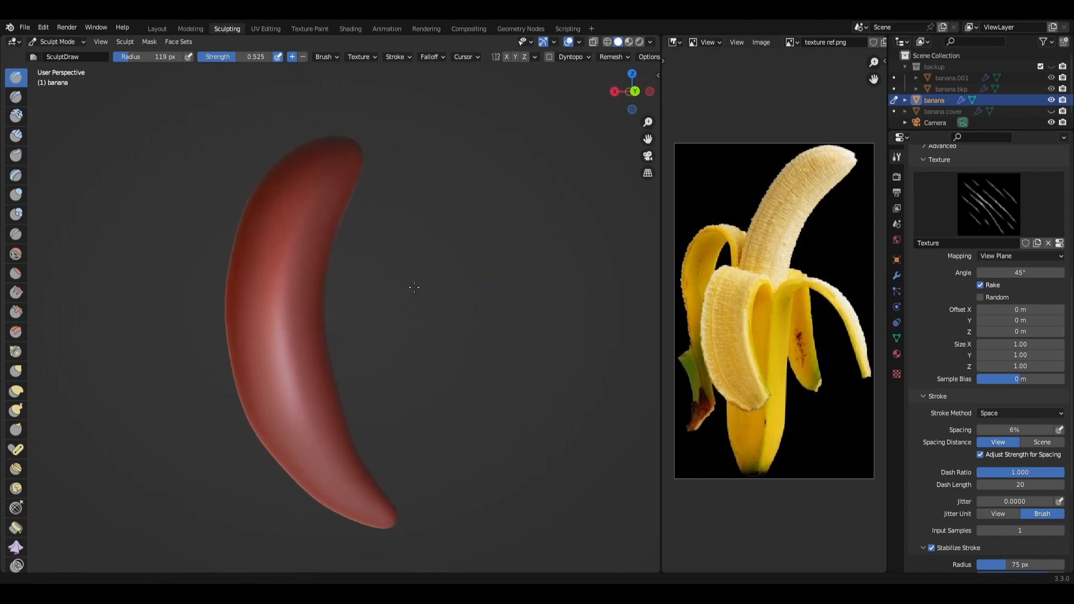
mouse_move(335, 163)
mouse_down()
mouse_move(299, 231)
mouse_move(288, 436)
mouse_up()
middle_drag(436, 235, 304, 242)
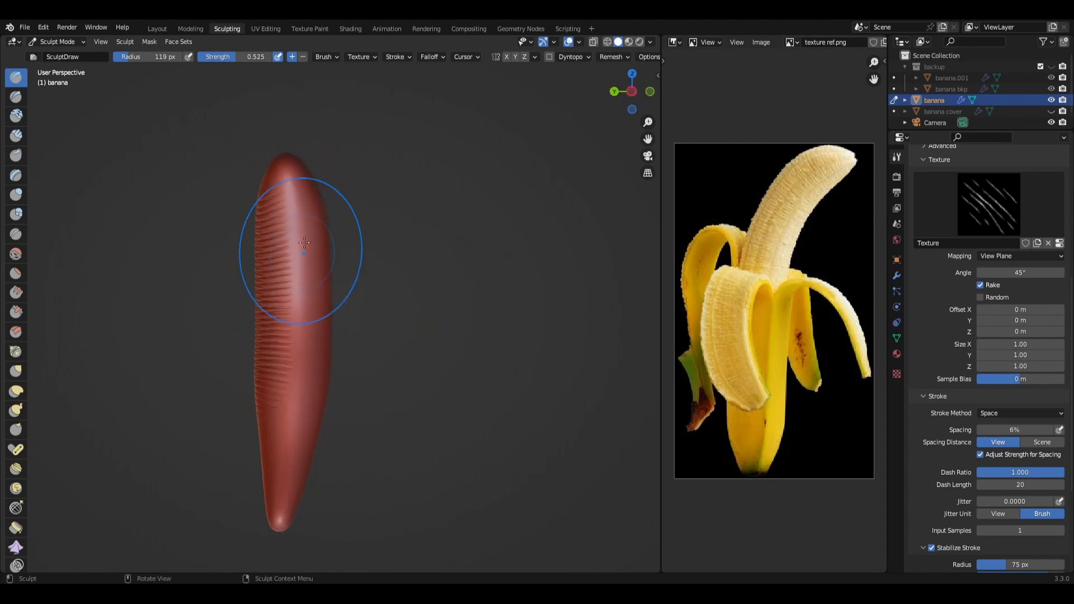
mouse_move(285, 178)
mouse_down()
mouse_move(297, 217)
mouse_move(288, 453)
mouse_up()
mouse_move(365, 228)
middle_down()
mouse_move(442, 279)
mouse_move(392, 263)
mouse_move(492, 335)
mouse_move(245, 337)
middle_up()
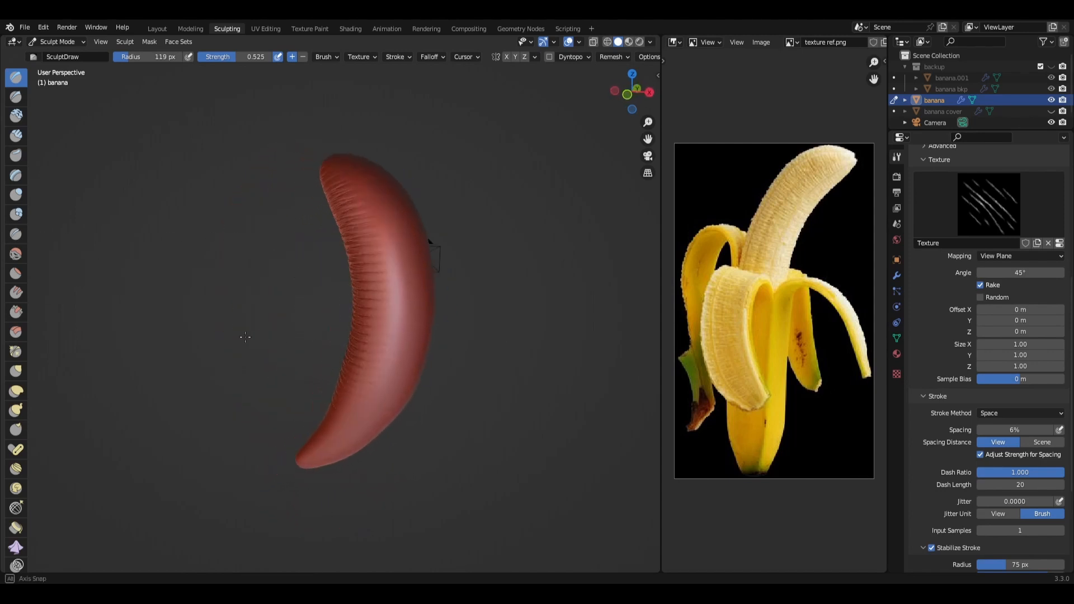
Brush the fibre texture down the opposite side of the banana, undoing the first stroke and redrawing it.
drag(369, 180, 428, 333)
key(ctrl+z)
middle_drag(434, 334, 411, 334)
drag(376, 188, 394, 381)
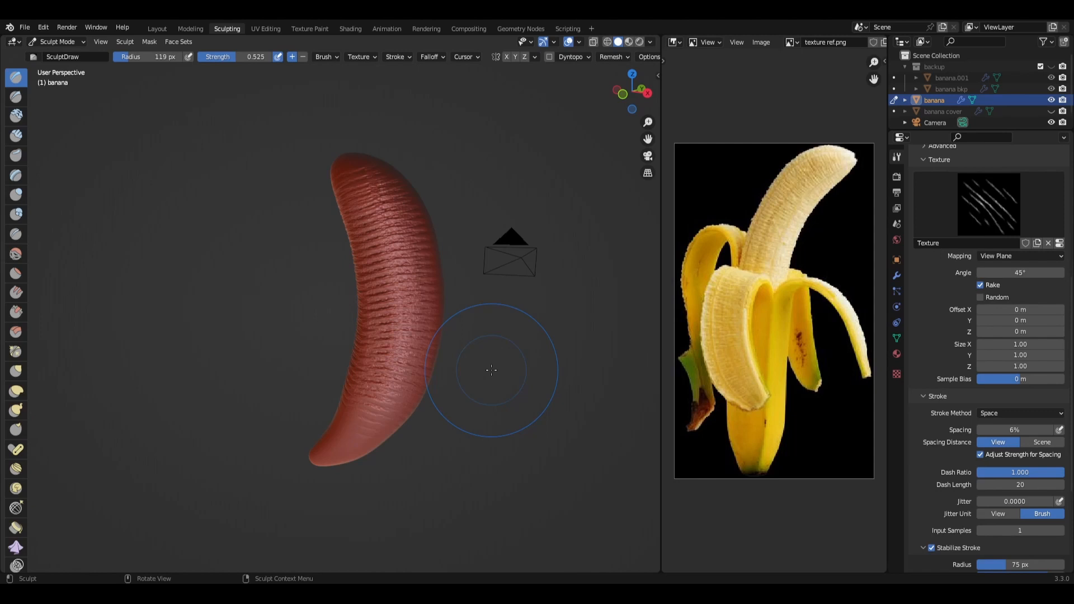
middle_drag(491, 370, 424, 352)
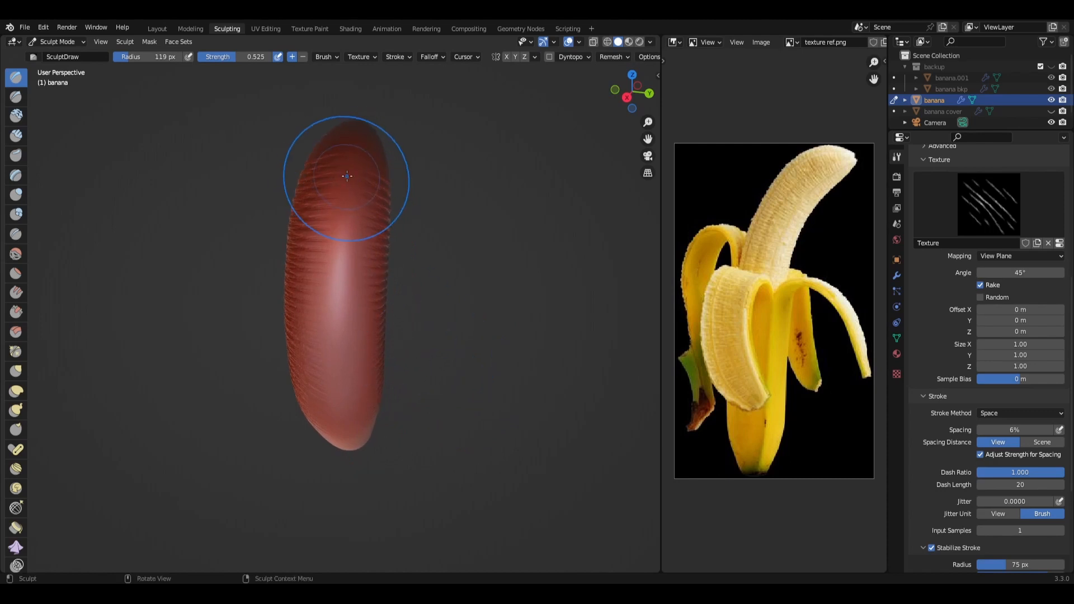
Brush the fibre texture down the smooth strip along the banana's outer curve and add a stroke at the upper tip.
drag(353, 161, 353, 166)
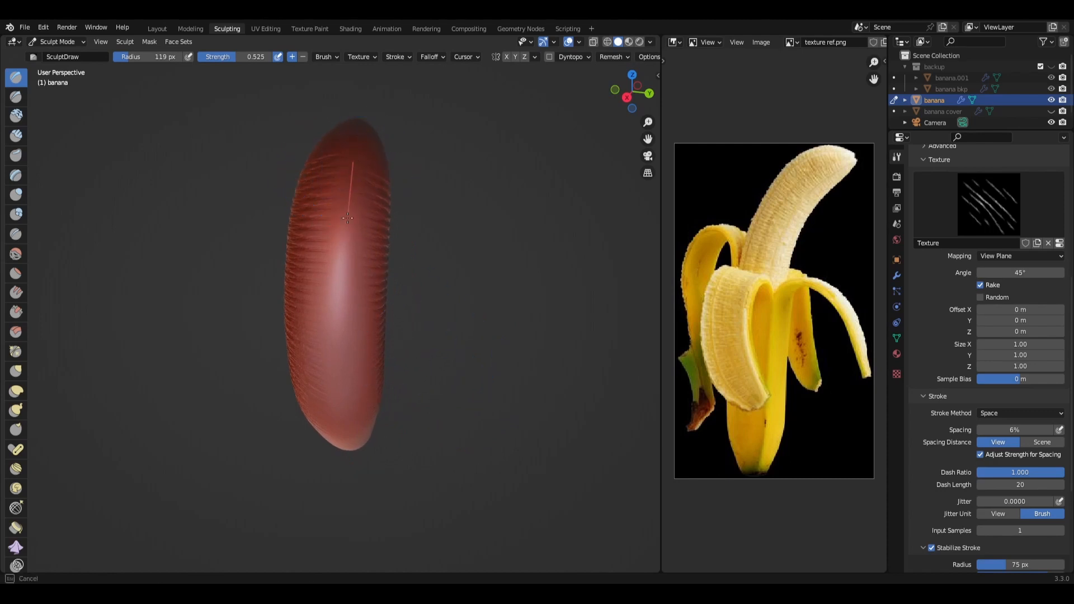
drag(345, 340, 344, 437)
mouse_move(422, 346)
middle_down()
mouse_move(492, 348)
mouse_move(439, 314)
mouse_move(223, 309)
mouse_move(233, 293)
mouse_move(324, 255)
mouse_move(342, 227)
mouse_move(313, 279)
mouse_move(366, 266)
mouse_move(431, 311)
mouse_move(565, 330)
mouse_move(500, 319)
mouse_move(510, 326)
middle_up()
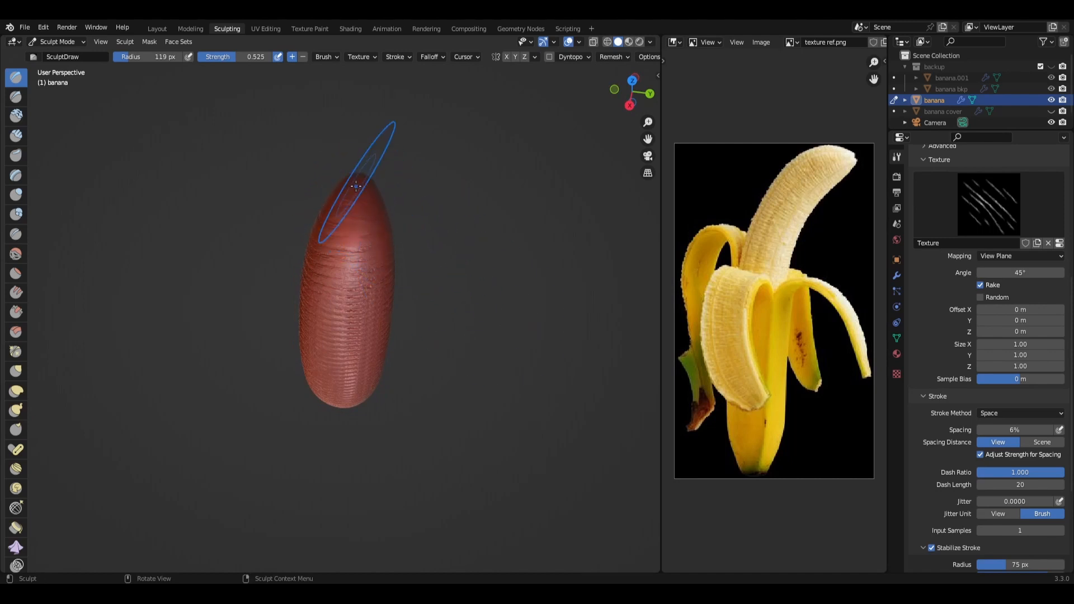
drag(358, 192, 355, 233)
middle_drag(354, 281, 328, 177)
middle_drag(435, 253, 341, 184)
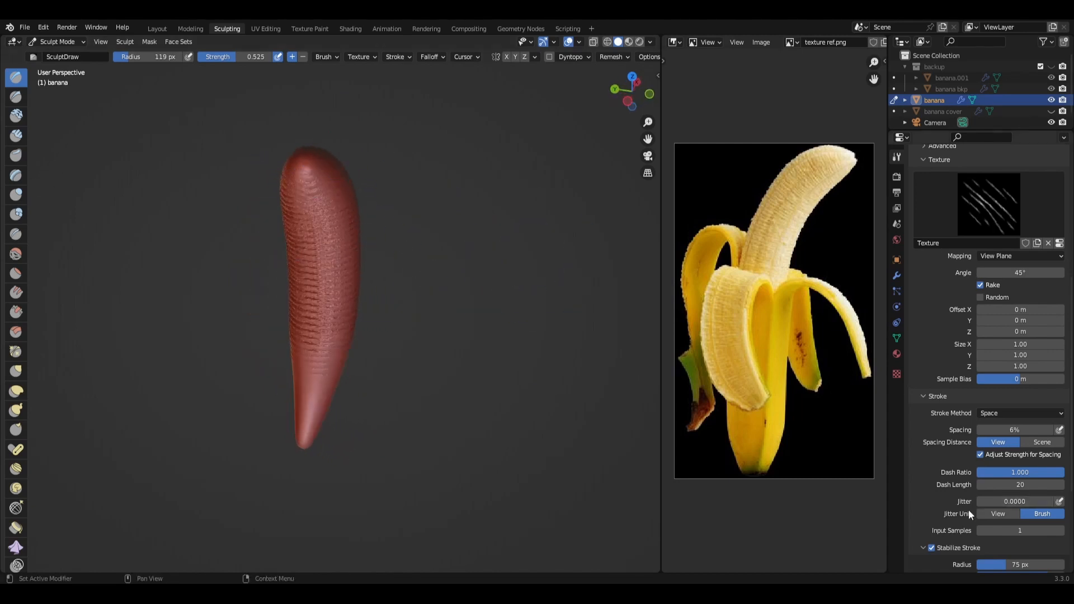
Turn off Stabilize Stroke and texture the banana's upper tip, reducing the brush radius to 40 px.
scroll(969, 492, down, 5)
click(962, 428)
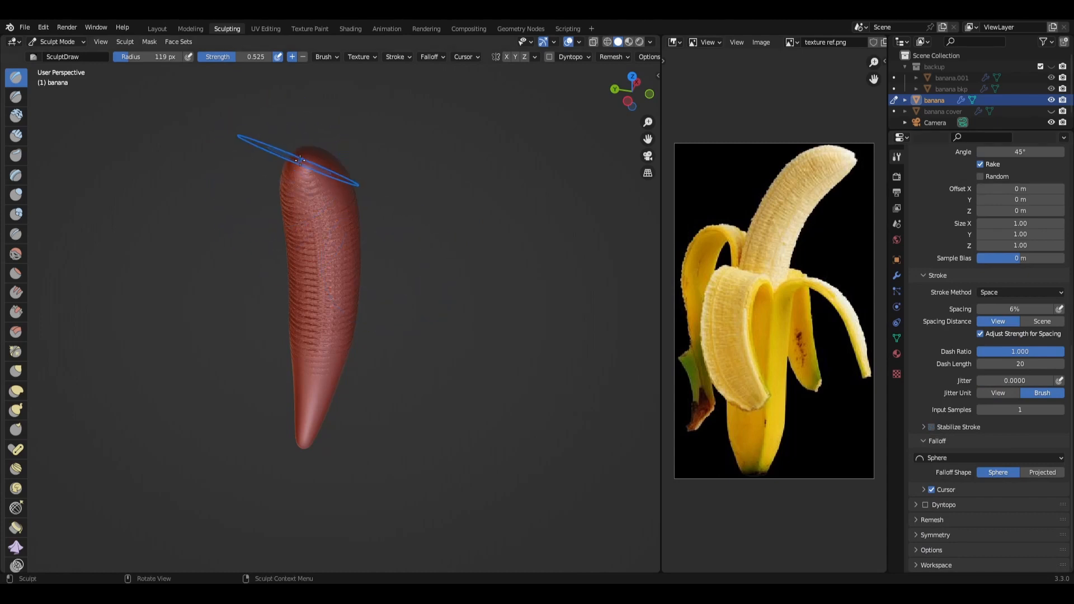
drag(307, 158, 314, 205)
mouse_move(504, 241)
middle_down()
mouse_move(420, 270)
mouse_move(374, 238)
middle_up()
key(f)
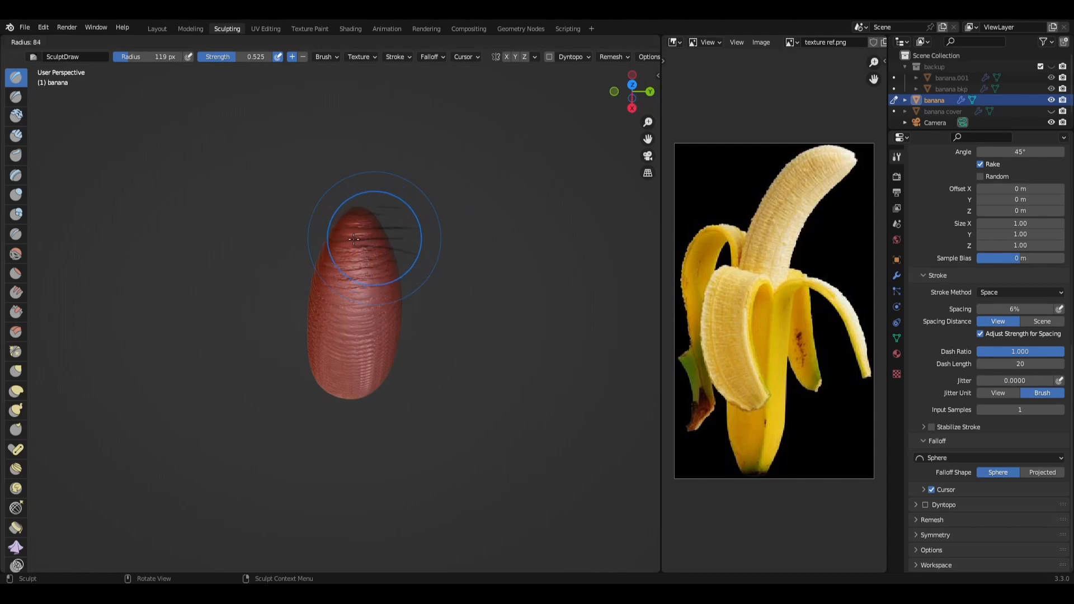
click(339, 239)
drag(357, 219, 354, 274)
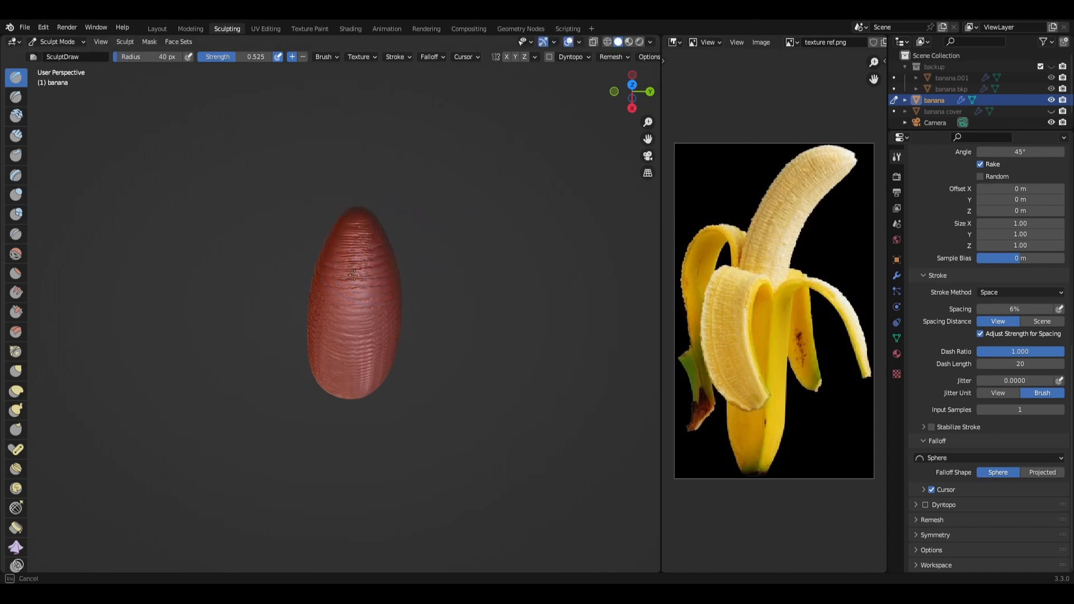
Set the brush radius to 63 px and add more fibre strokes around the upper tip.
key(f)
click(371, 253)
drag(357, 212, 361, 255)
middle_drag(363, 252, 257, 245)
mouse_move(335, 262)
middle_down()
mouse_move(320, 167)
mouse_move(48, 170)
mouse_move(384, 202)
mouse_move(313, 241)
mouse_move(250, 250)
mouse_move(291, 209)
middle_up()
mouse_move(331, 159)
mouse_down()
mouse_move(354, 188)
mouse_move(335, 199)
mouse_up()
mouse_move(335, 199)
middle_down()
mouse_move(333, 159)
mouse_move(426, 248)
mouse_move(325, 307)
mouse_move(353, 191)
mouse_move(423, 185)
middle_up()
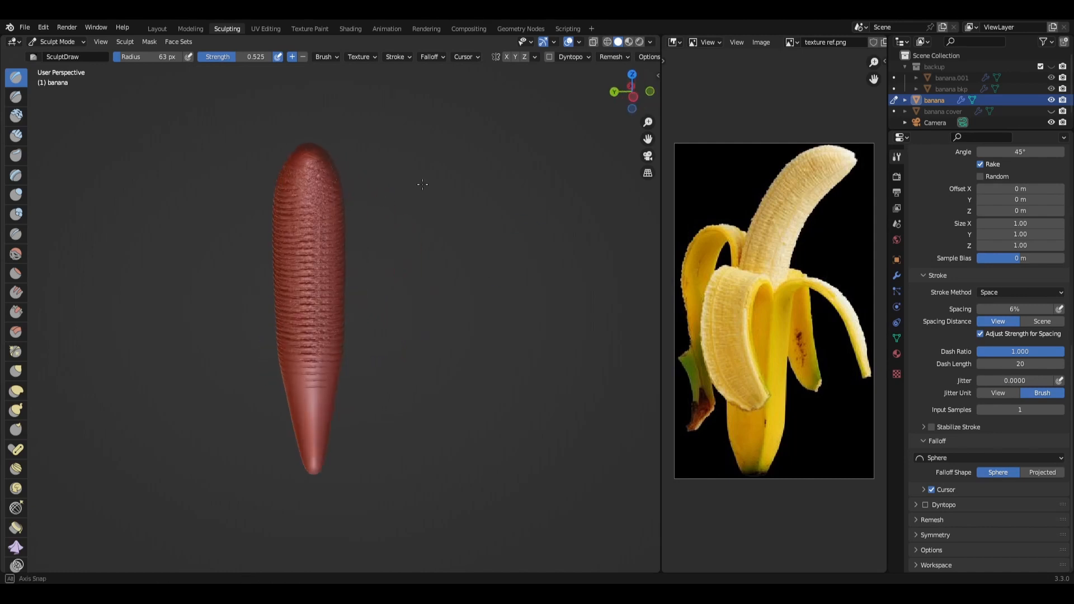
Expand the brush list to show names and set the Smooth brush's strength to 0.145.
ctrl+middle_drag(313, 239, 321, 458)
mouse_move(321, 346)
middle_down()
mouse_move(399, 361)
mouse_move(411, 283)
middle_up()
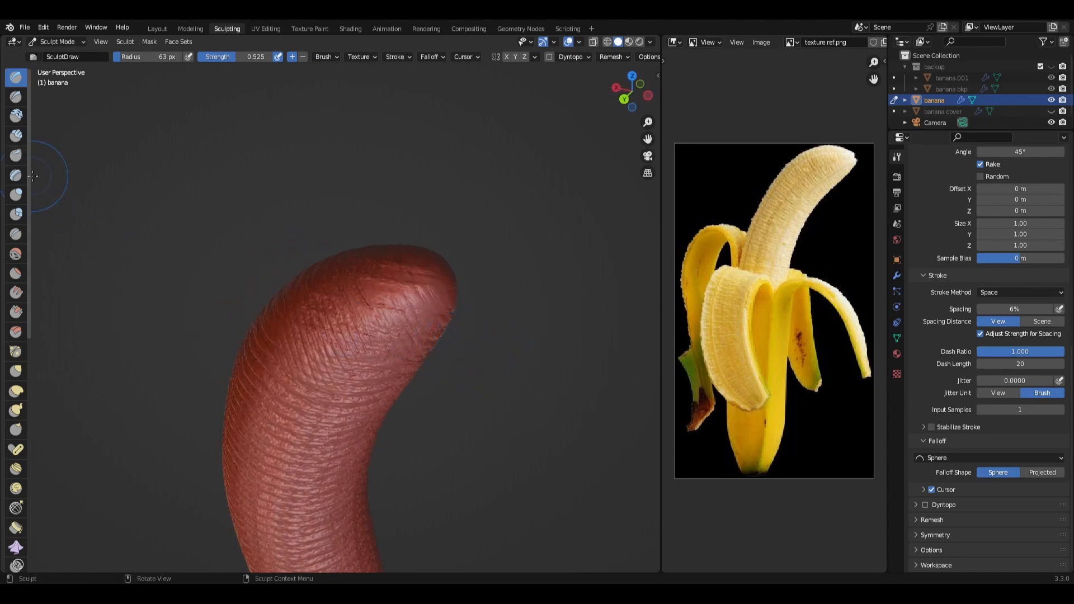
drag(28, 176, 77, 184)
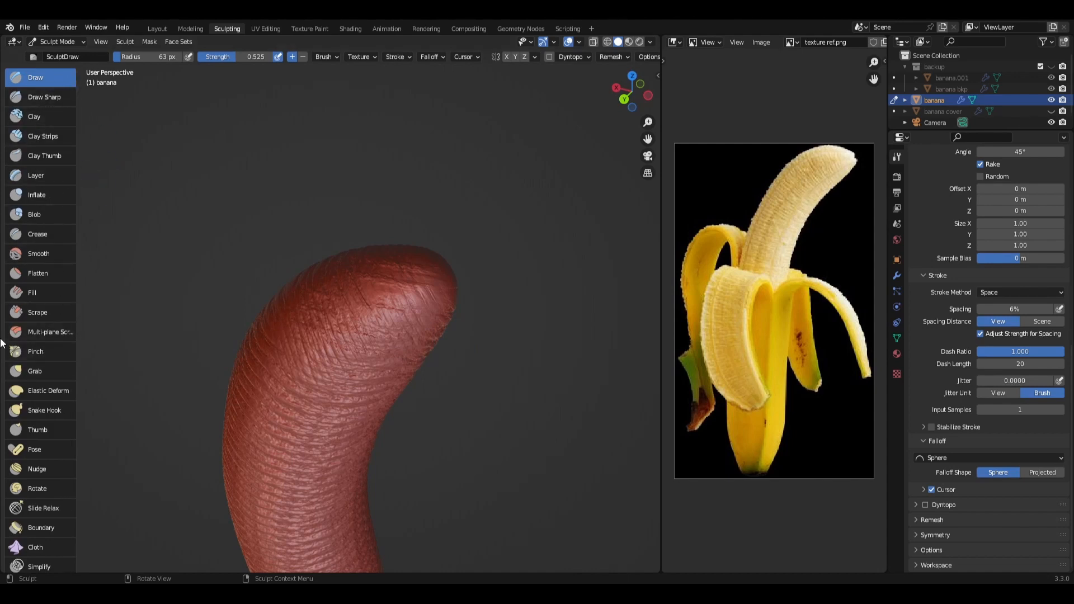
click(43, 256)
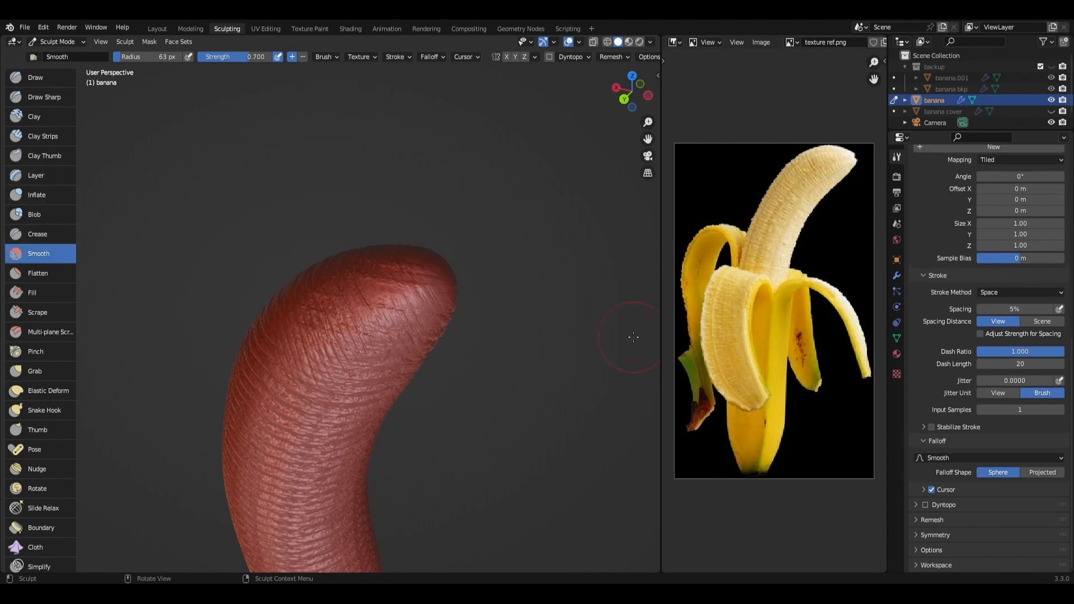
scroll(948, 289, up, 10)
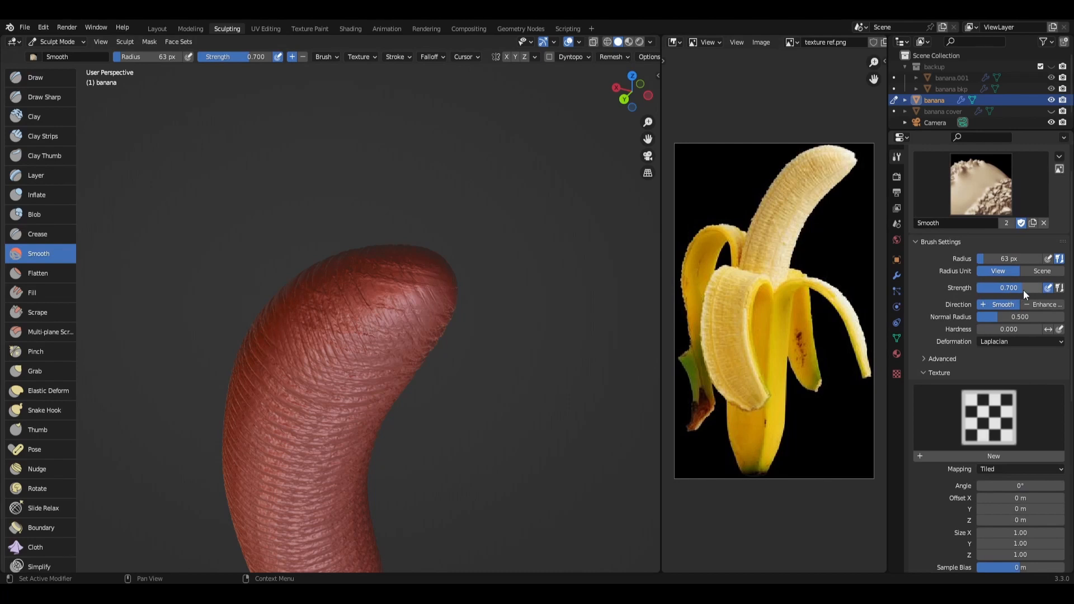
drag(1024, 291, 993, 290)
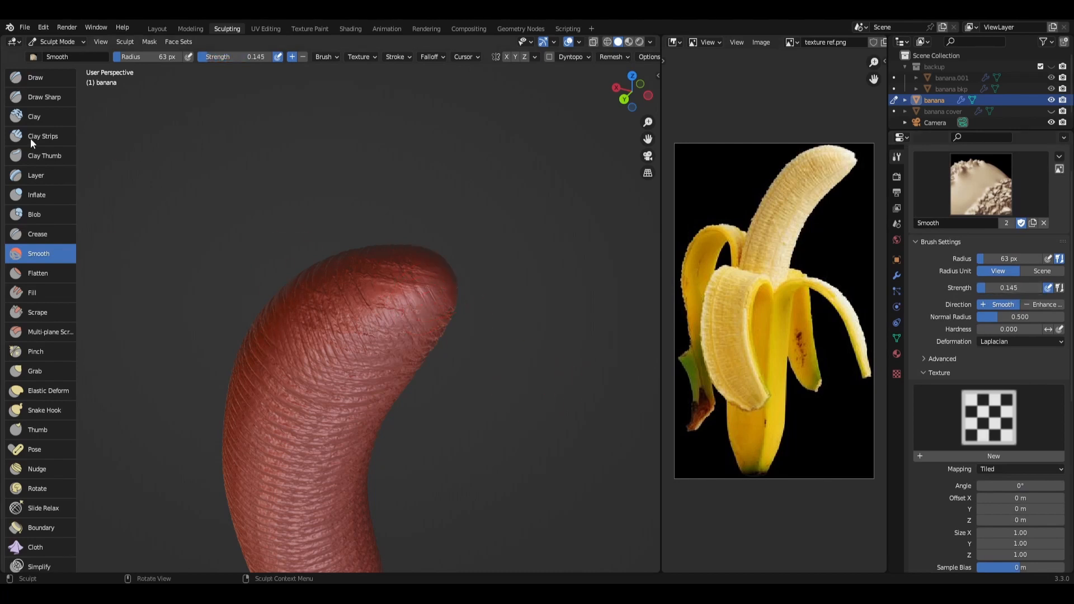
Return to the Draw brush and add fibre strokes across the inner face of the rounded upper tip.
click(28, 79)
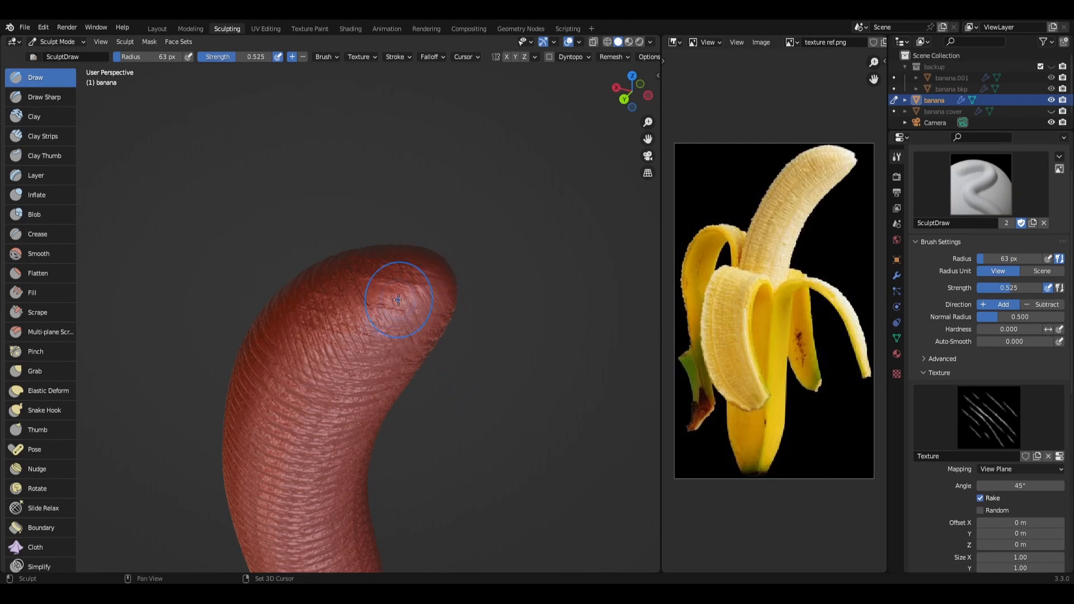
drag(414, 296, 406, 270)
middle_drag(454, 299, 296, 290)
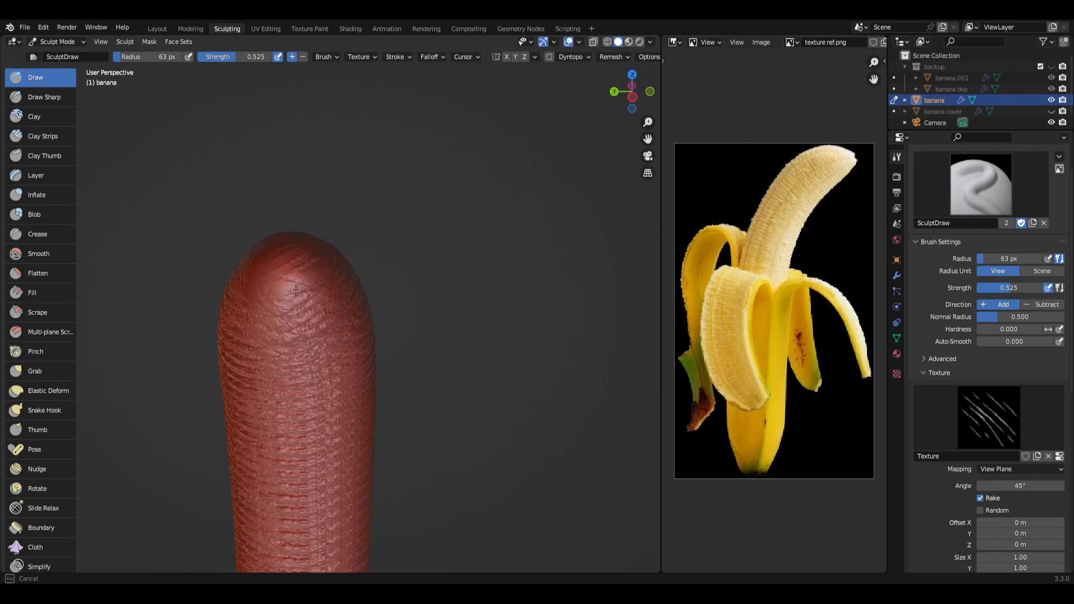
drag(256, 323, 340, 294)
drag(261, 307, 335, 295)
Continue the fibre strokes around the far side of the upper tip.
middle_drag(335, 295, 260, 288)
mouse_move(260, 288)
mouse_down()
mouse_move(264, 250)
mouse_move(229, 255)
mouse_up()
middle_drag(229, 255, 261, 282)
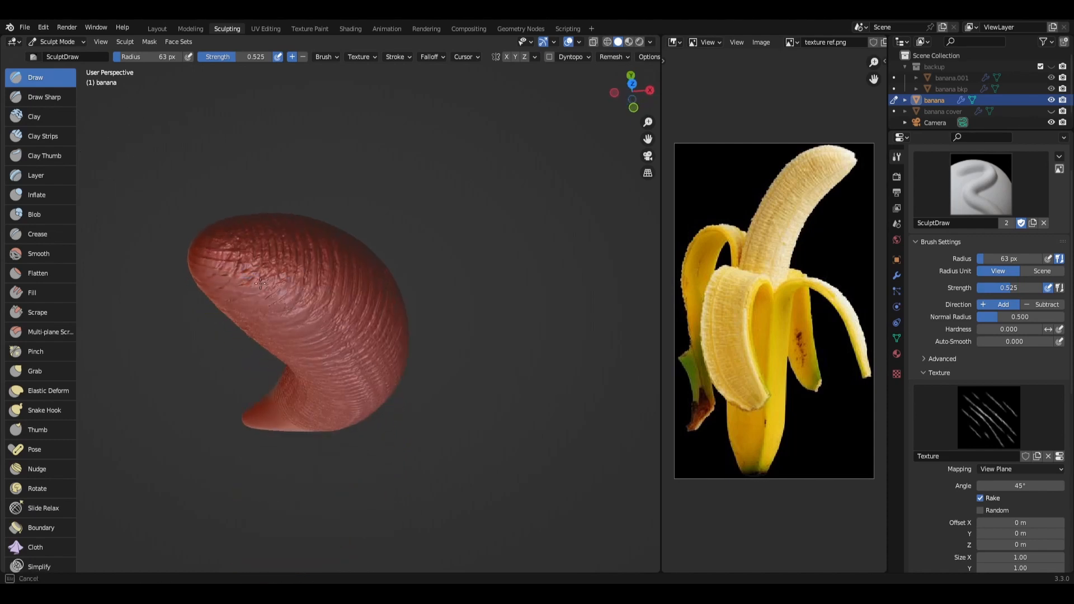
drag(269, 288, 263, 239)
mouse_move(263, 240)
middle_down()
mouse_move(304, 225)
mouse_move(206, 267)
mouse_move(431, 300)
mouse_move(350, 331)
middle_up()
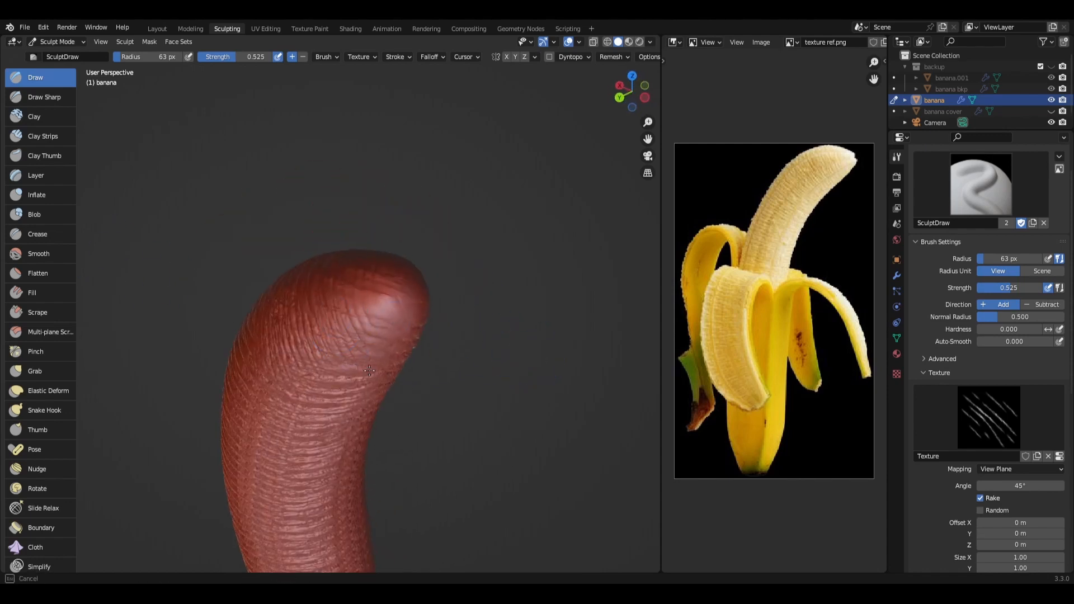
Set the brush radius to 192 px and rework the fibre texture along the banana's body from all sides.
middle_drag(300, 456, 431, 419)
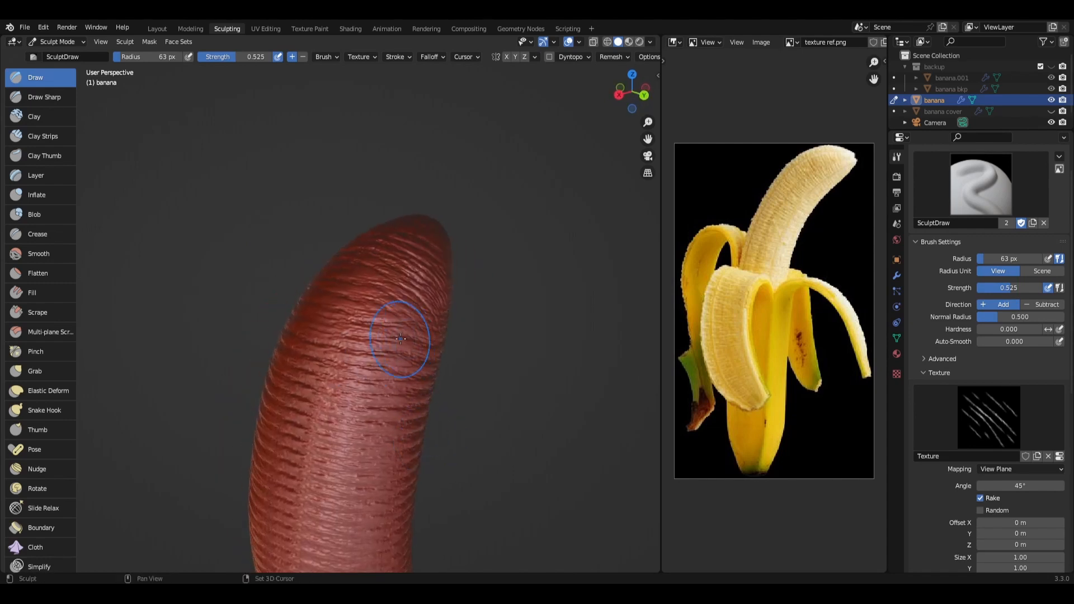
key(f)
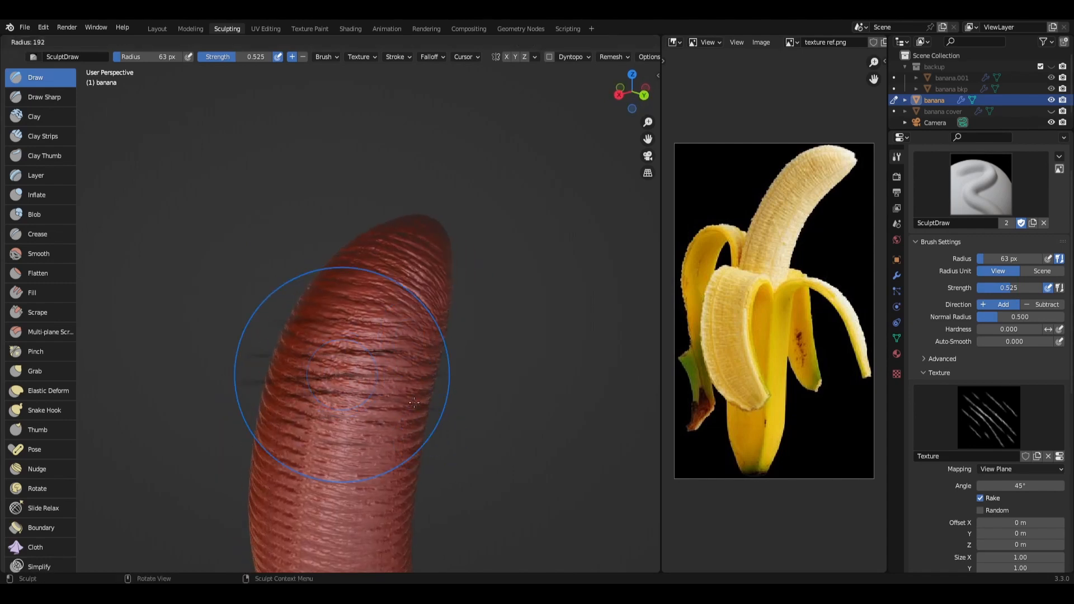
click(375, 395)
mouse_move(265, 358)
middle_down()
mouse_move(386, 425)
mouse_move(393, 454)
mouse_move(336, 499)
middle_up()
mouse_move(318, 402)
middle_down()
mouse_move(307, 364)
mouse_move(285, 386)
middle_up()
mouse_move(269, 461)
middle_down()
mouse_move(383, 391)
mouse_move(312, 401)
middle_up()
middle_drag(288, 468, 438, 471)
mouse_move(325, 467)
middle_down()
mouse_move(442, 450)
mouse_move(327, 473)
mouse_move(263, 447)
middle_up()
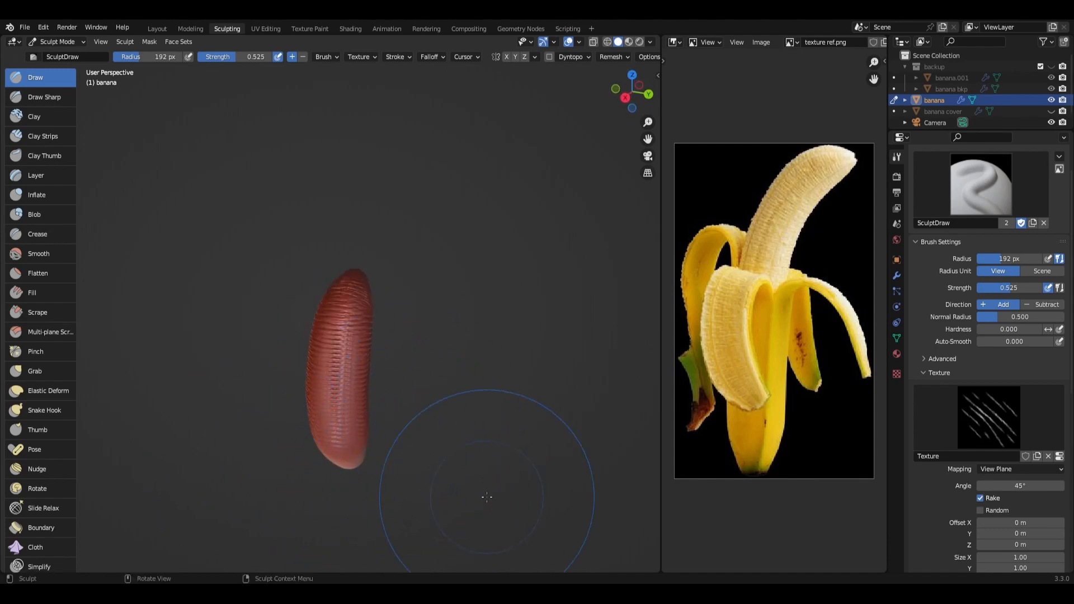
middle_drag(468, 462, 319, 437)
scroll(319, 437, up, 5)
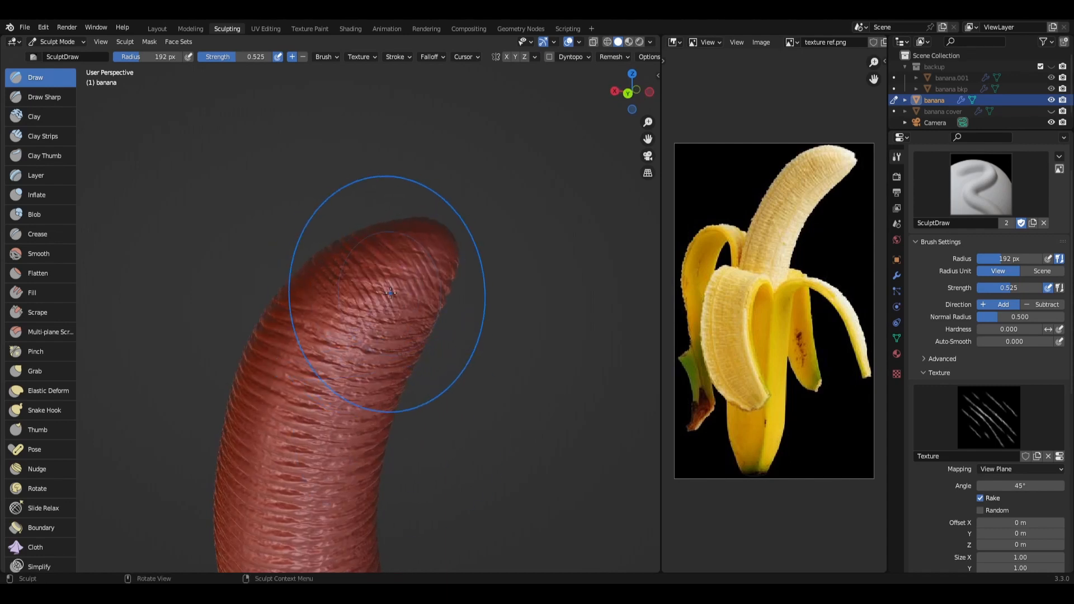
Set the brush radius to 106 px and deepen the fibre texture around the banana's upper tip.
middle_drag(394, 288, 393, 315)
key(f)
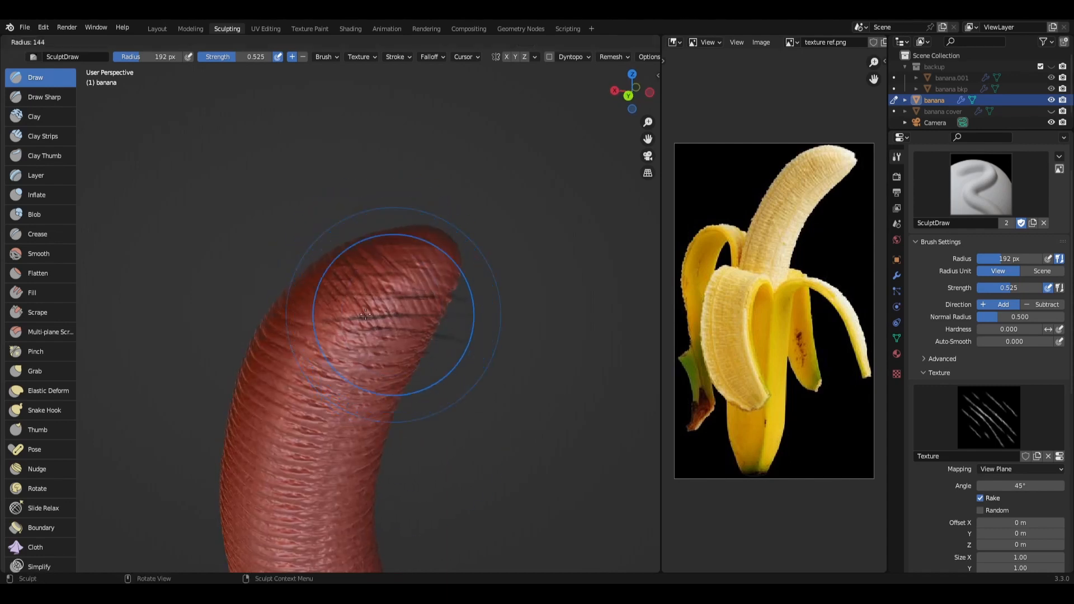
mouse_move(360, 343)
middle_down()
mouse_move(471, 423)
mouse_move(337, 399)
mouse_move(269, 240)
middle_up()
drag(251, 230, 268, 283)
drag(253, 237, 270, 261)
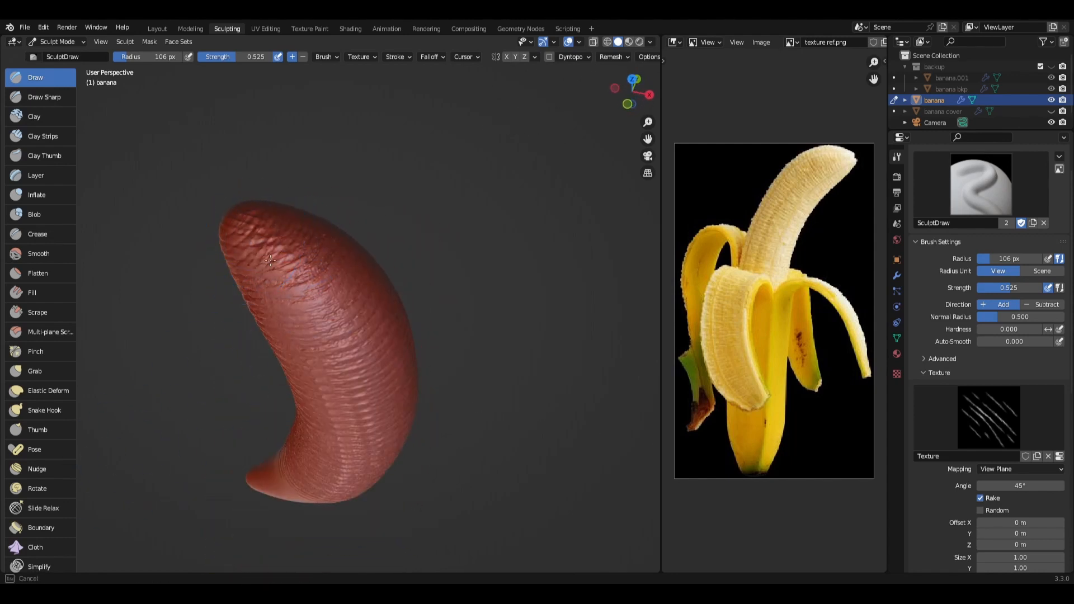
middle_drag(340, 316, 364, 263)
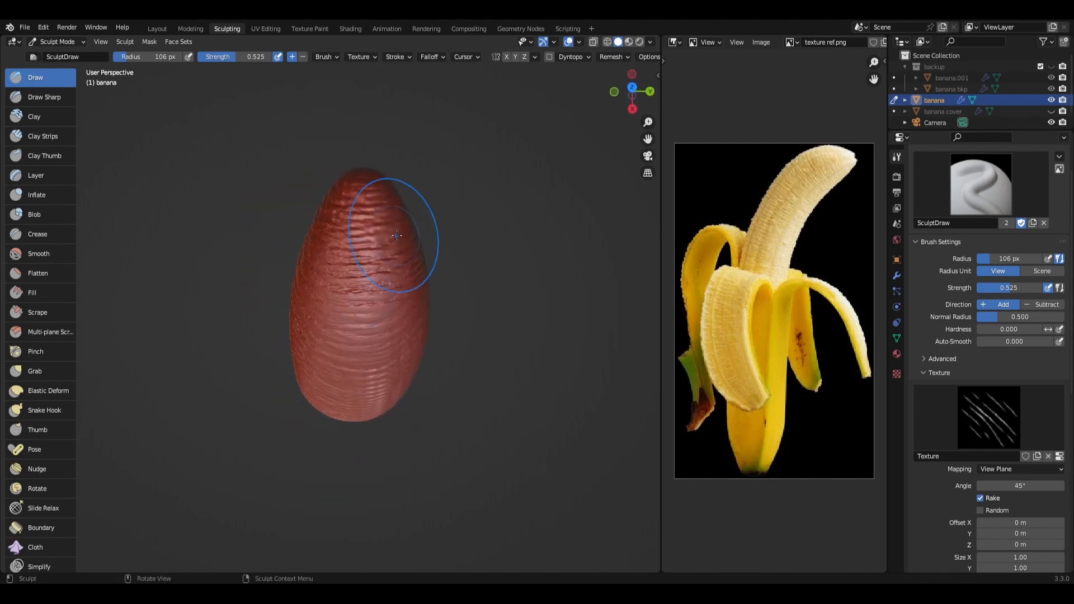
middle_drag(475, 331, 437, 294)
middle_drag(440, 336, 391, 334)
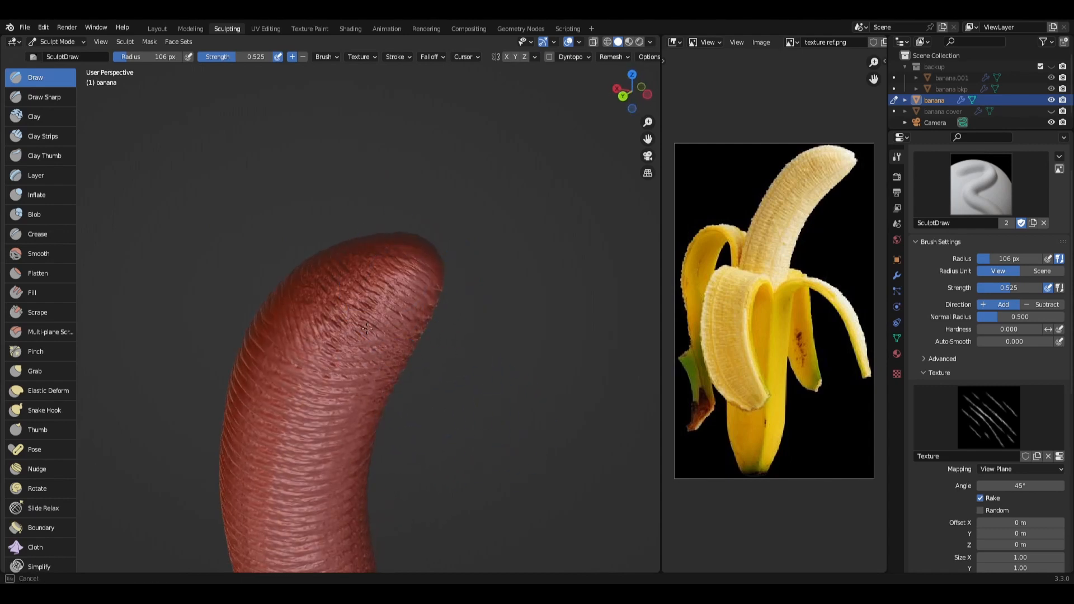
Unhide the banana cover object and touch up the fibre texture near the upper tip.
middle_drag(395, 443, 493, 414)
scroll(492, 414, down, 4)
click(1051, 111)
mouse_move(448, 336)
middle_down()
mouse_move(392, 302)
mouse_move(396, 282)
middle_up()
scroll(403, 319, up, 4)
drag(397, 283, 399, 289)
mouse_move(398, 289)
middle_down()
mouse_move(278, 282)
mouse_move(302, 275)
middle_up()
Switch to the Draw Sharp brush with the whole peeled banana in view.
middle_drag(274, 316, 585, 303)
scroll(252, 455, down, 3)
mouse_move(252, 455)
middle_down()
mouse_move(443, 482)
mouse_move(465, 473)
mouse_move(397, 451)
middle_up()
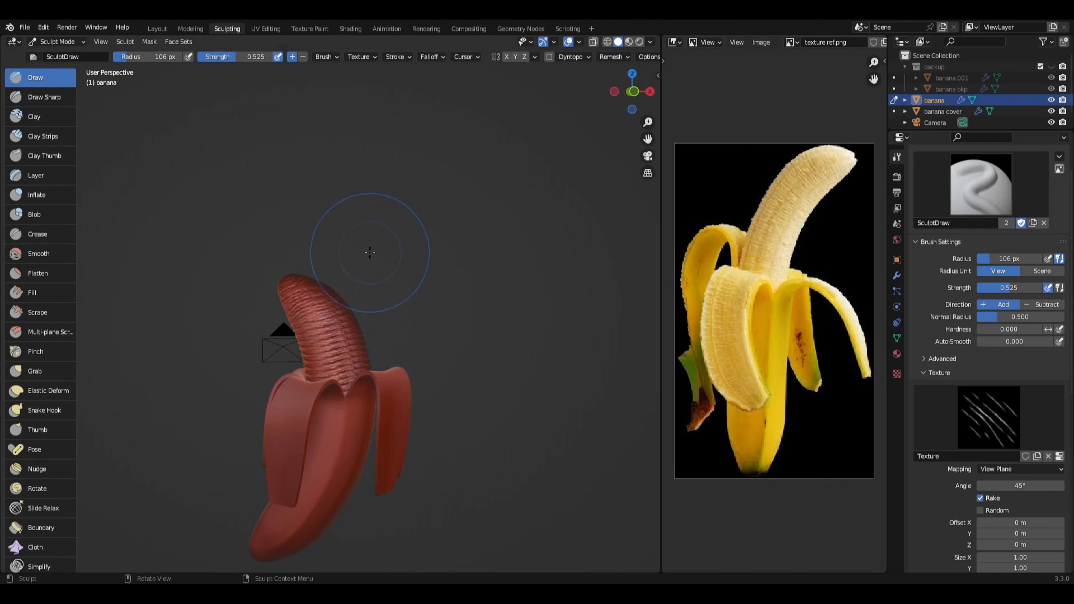
click(35, 100)
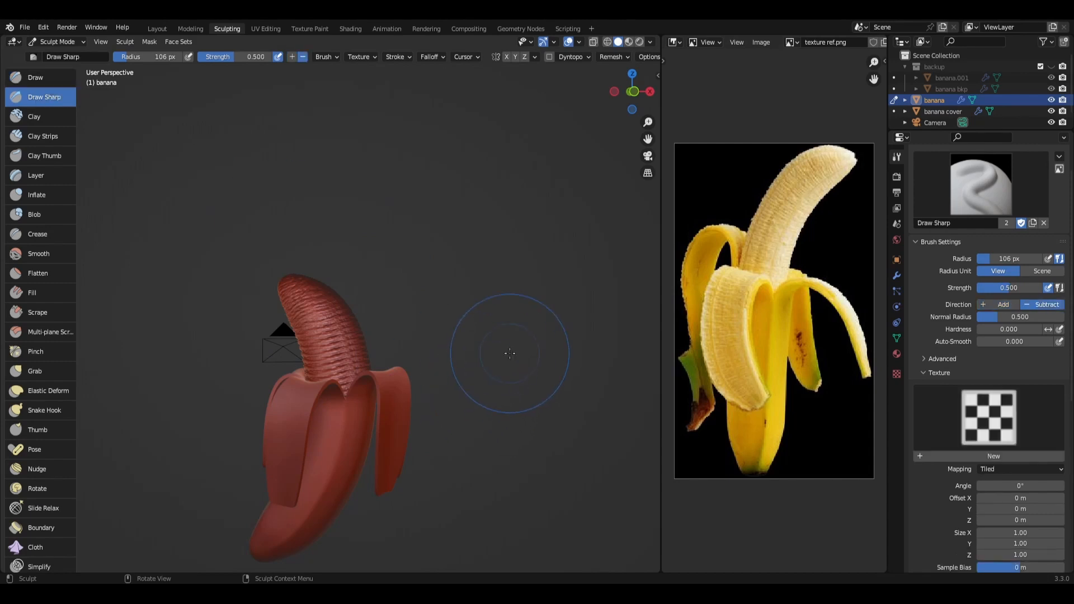
middle_drag(493, 428, 479, 443)
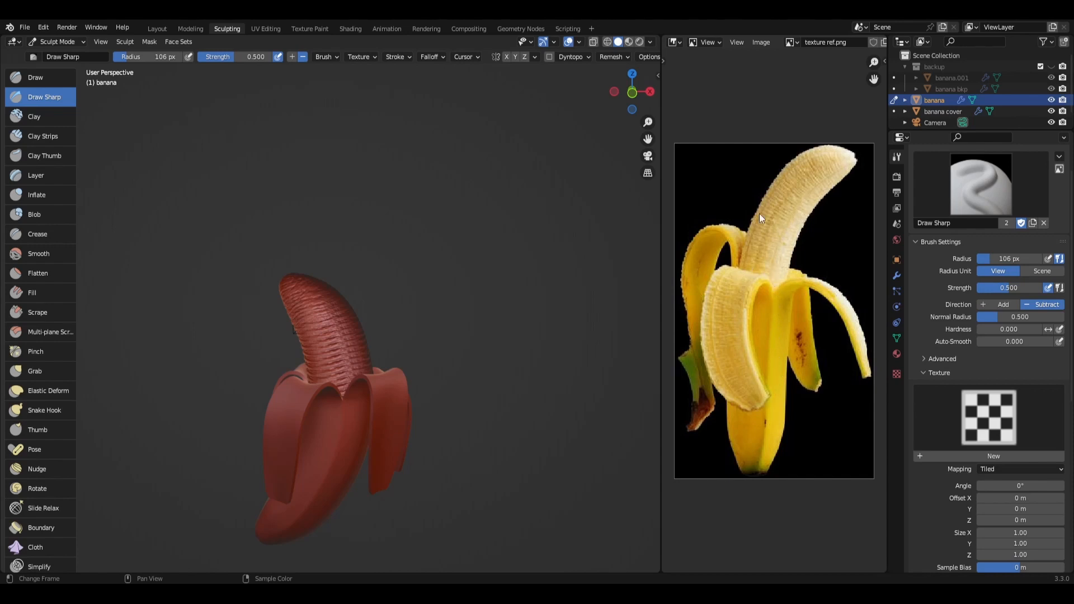
Hide the banana cover object to expose the full length of the peeled banana.
middle_drag(612, 419, 360, 408)
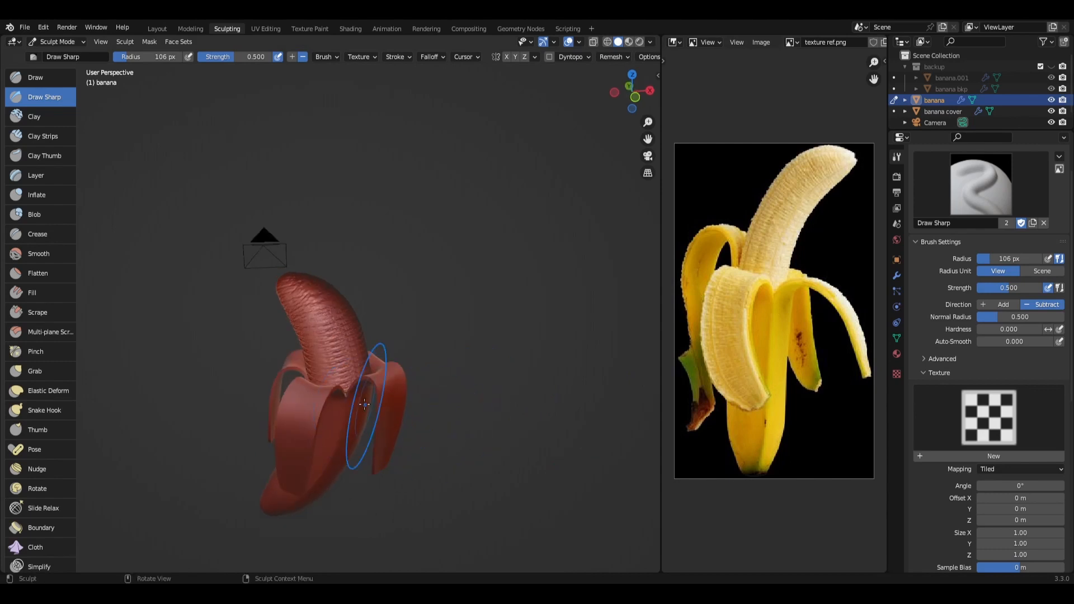
mouse_move(292, 281)
middle_down()
mouse_move(393, 440)
mouse_move(398, 468)
mouse_move(378, 417)
middle_up()
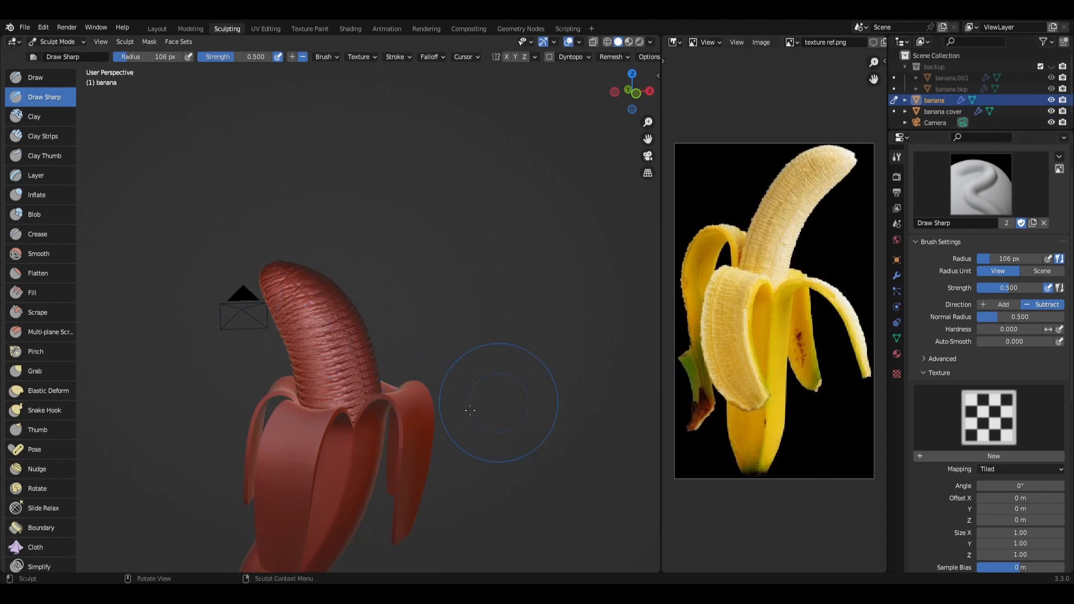
middle_drag(467, 408, 343, 467)
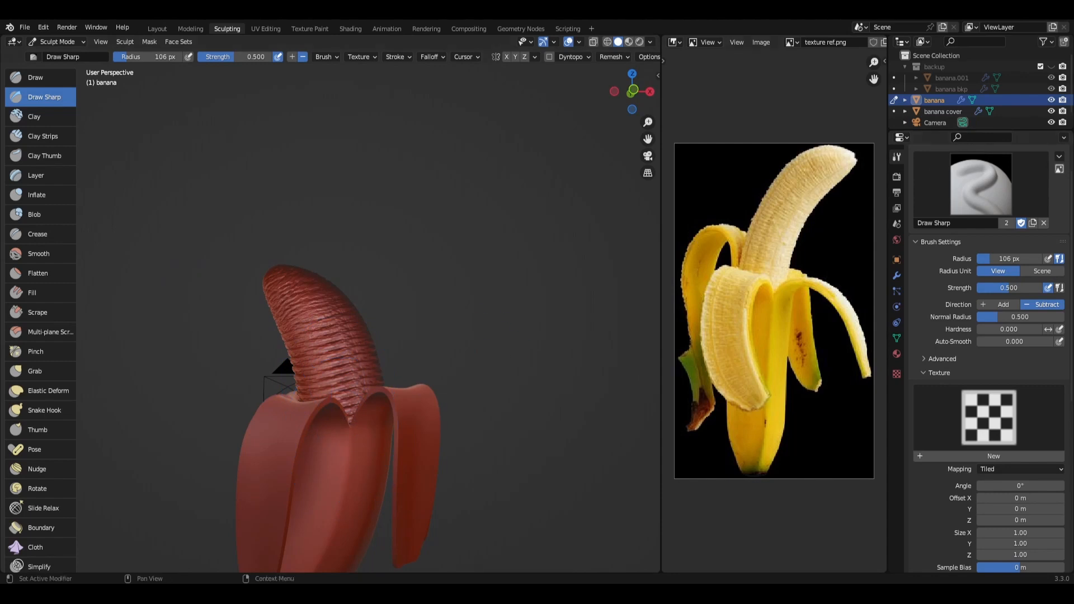
click(1050, 115)
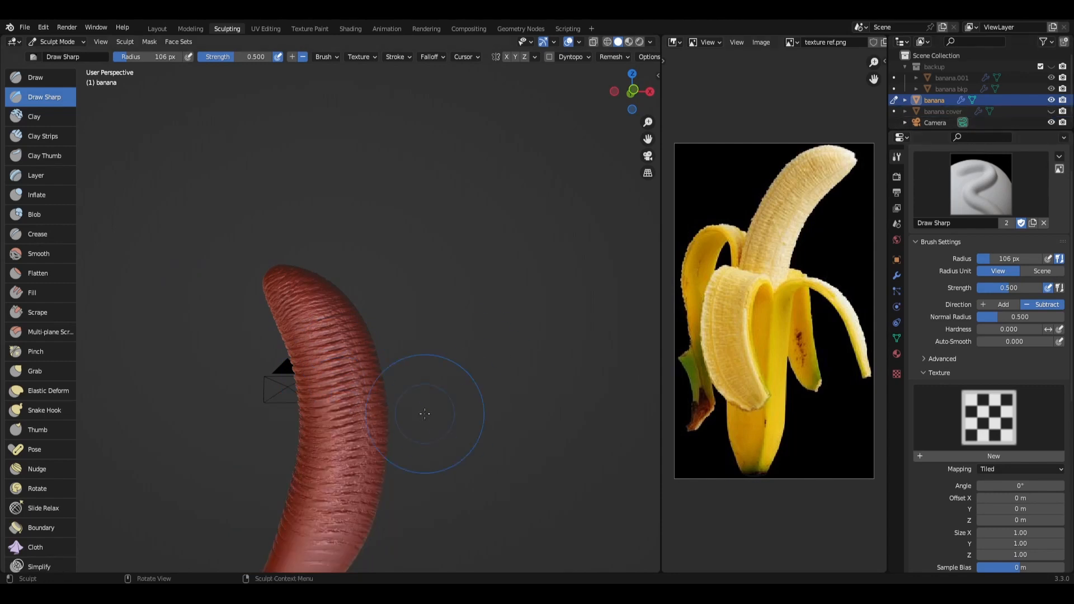
middle_drag(468, 412, 468, 378)
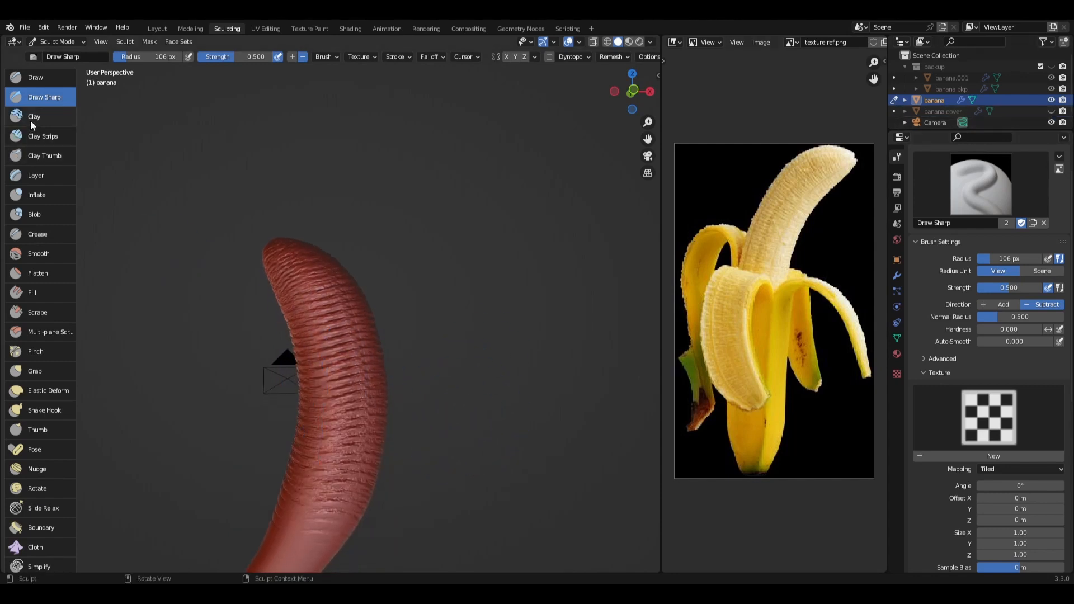
Set the Draw Sharp radius to 25 px and try carving a groove along the banana's length, undoing it.
key(f)
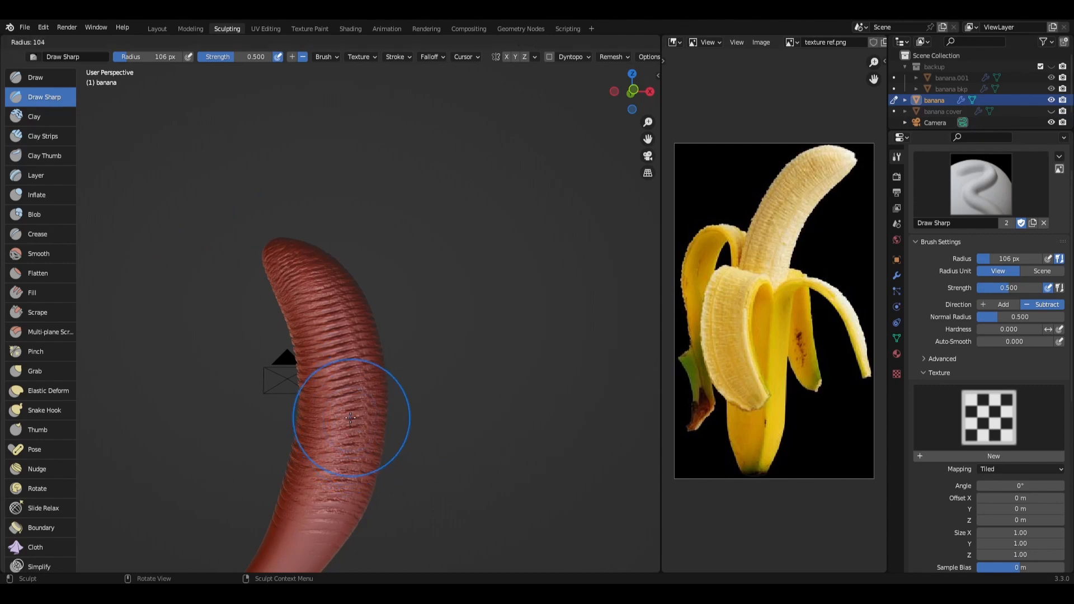
click(306, 421)
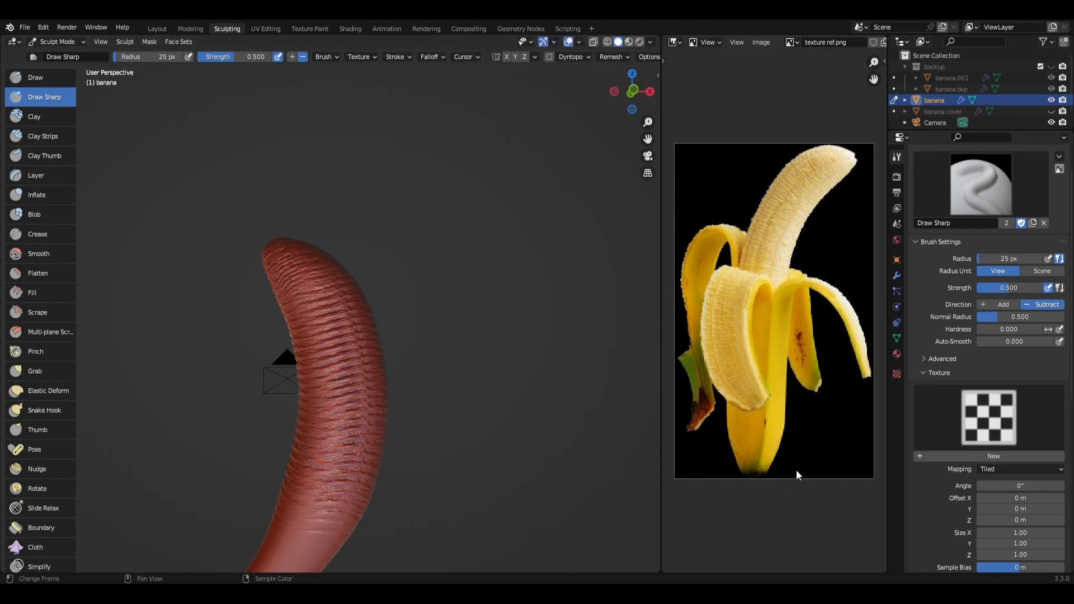
click(943, 375)
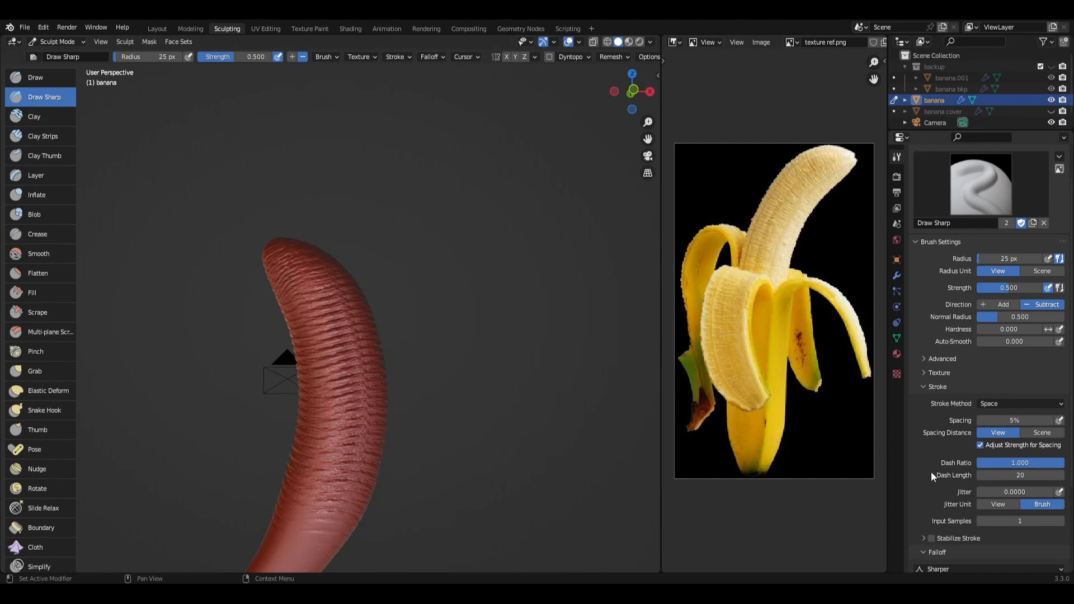
scroll(945, 464, down, 5)
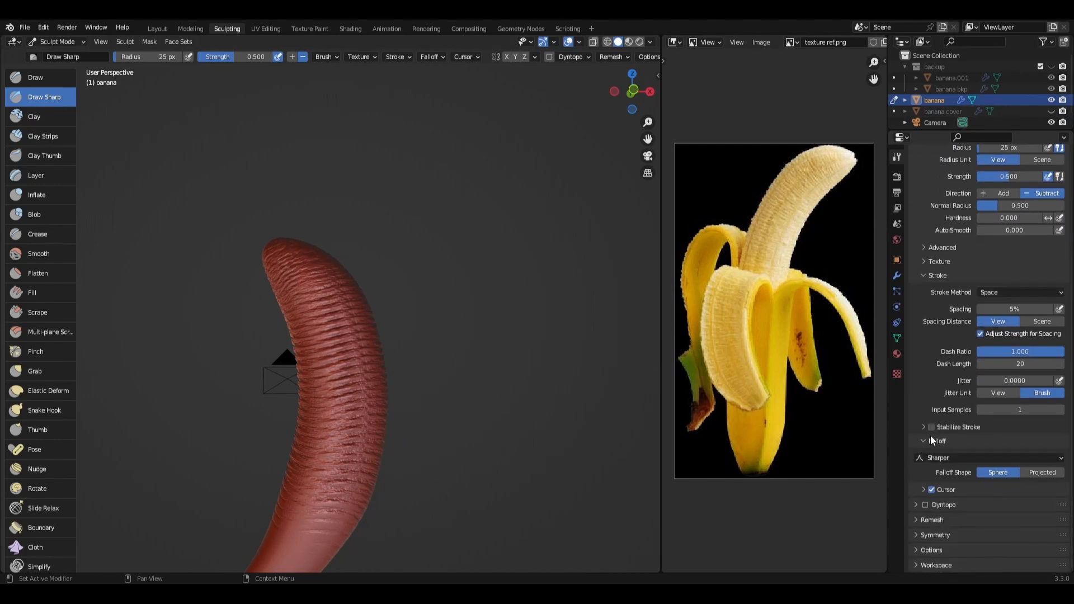
scroll(950, 366, up, 6)
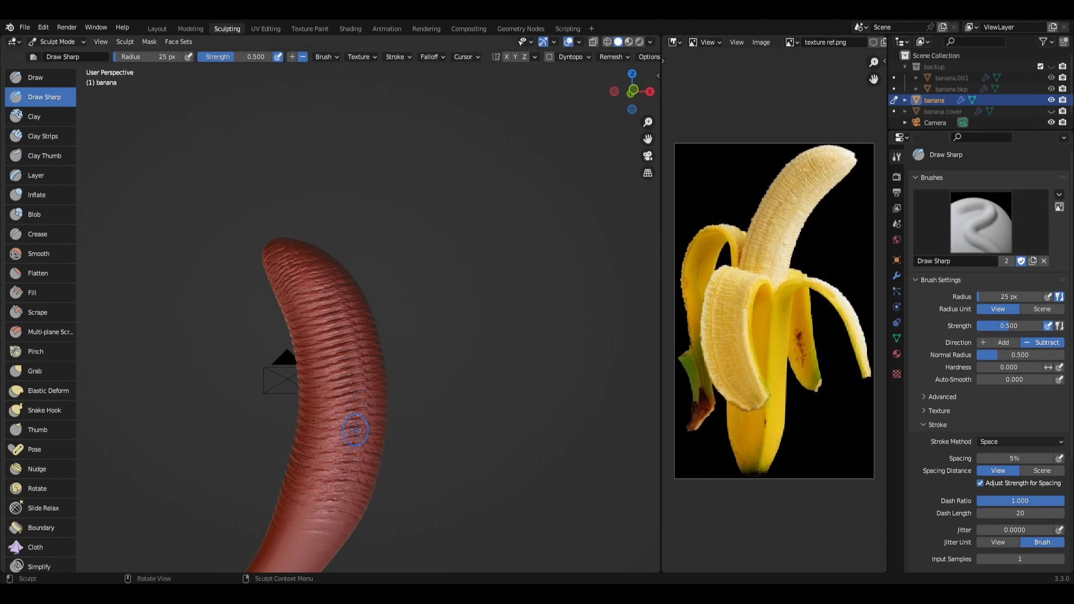
mouse_move(358, 428)
mouse_down()
mouse_move(324, 322)
mouse_move(292, 269)
mouse_up()
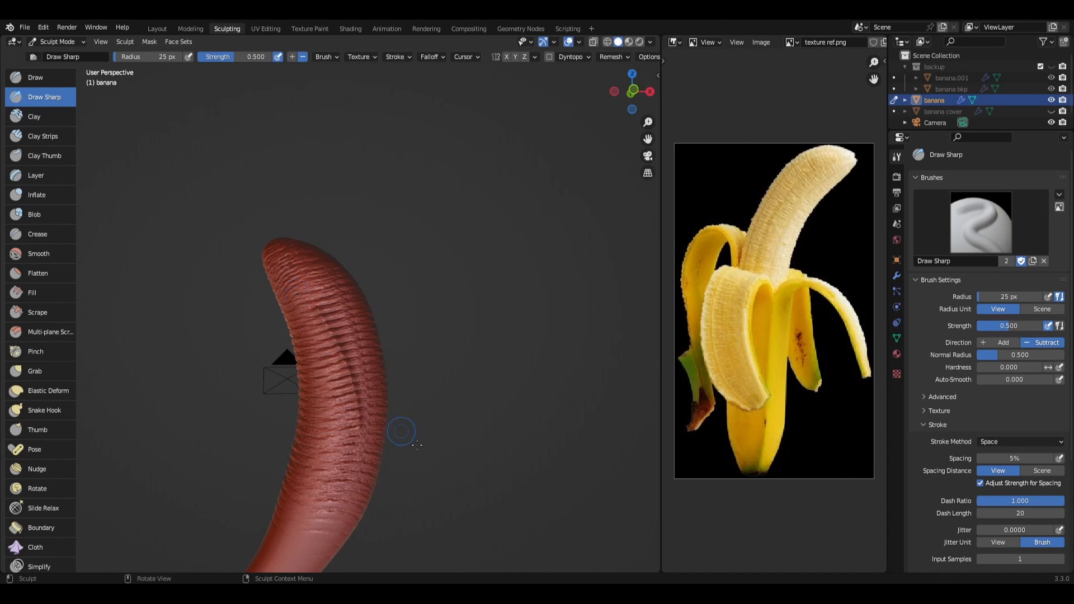
key(ctrl+z)
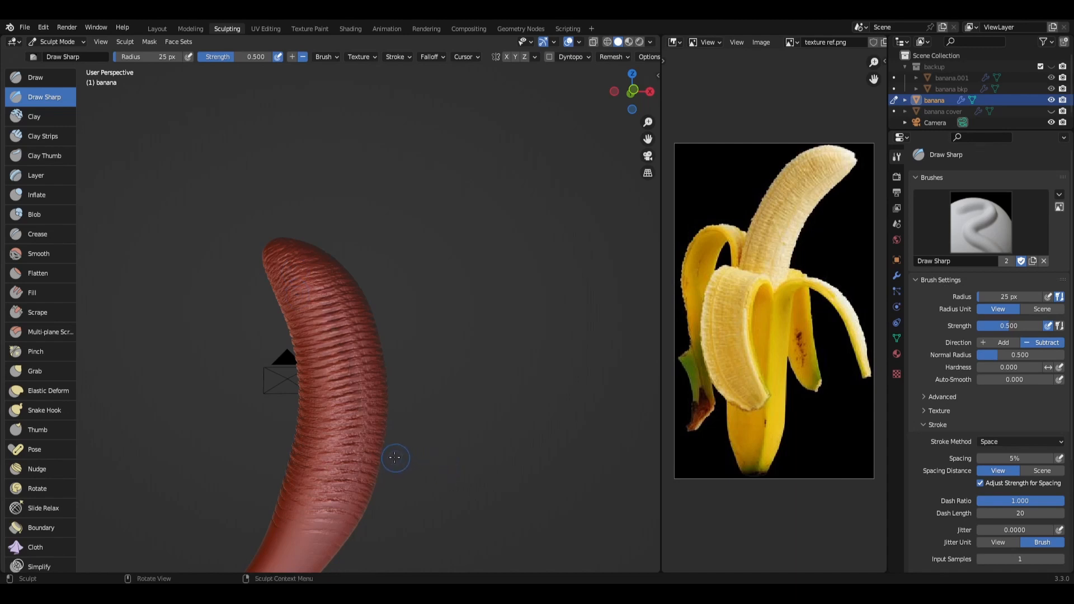
Set the brush radius to 9 px and try a thinner groove along the banana's length, undoing it.
key(f)
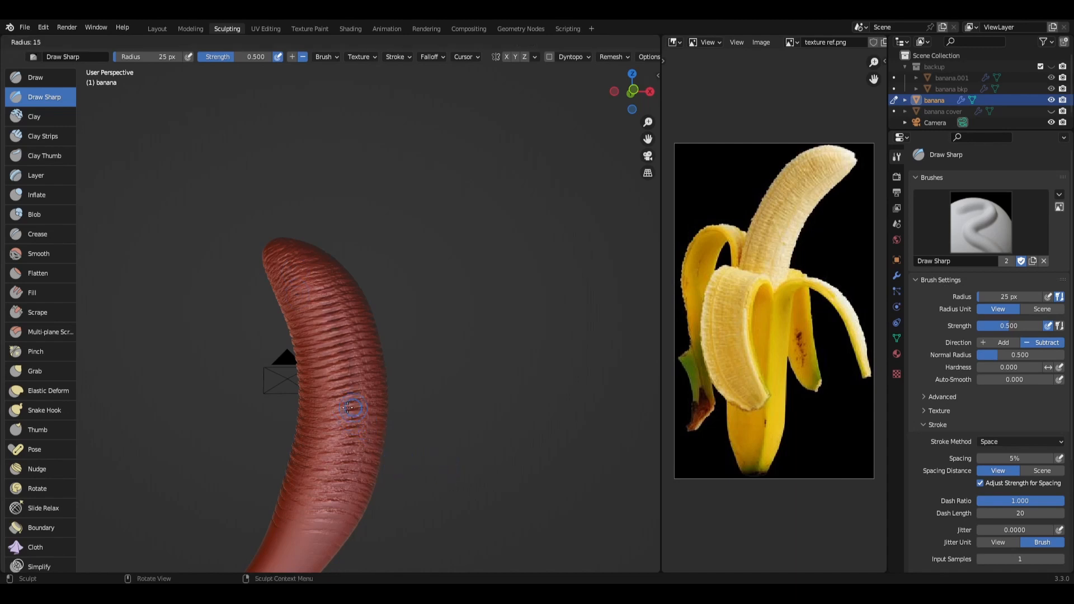
click(344, 410)
drag(359, 440, 360, 437)
drag(295, 225, 295, 225)
key(ctrl+z)
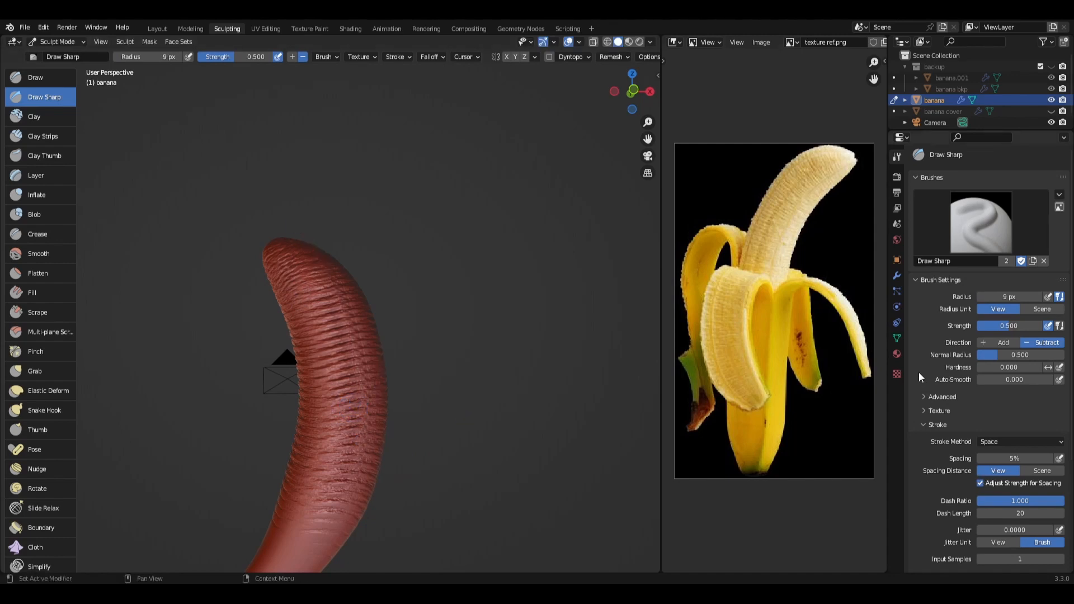
Lower the banana's Multires viewport, sculpt and render levels to 4 and try a groove along its length.
click(896, 275)
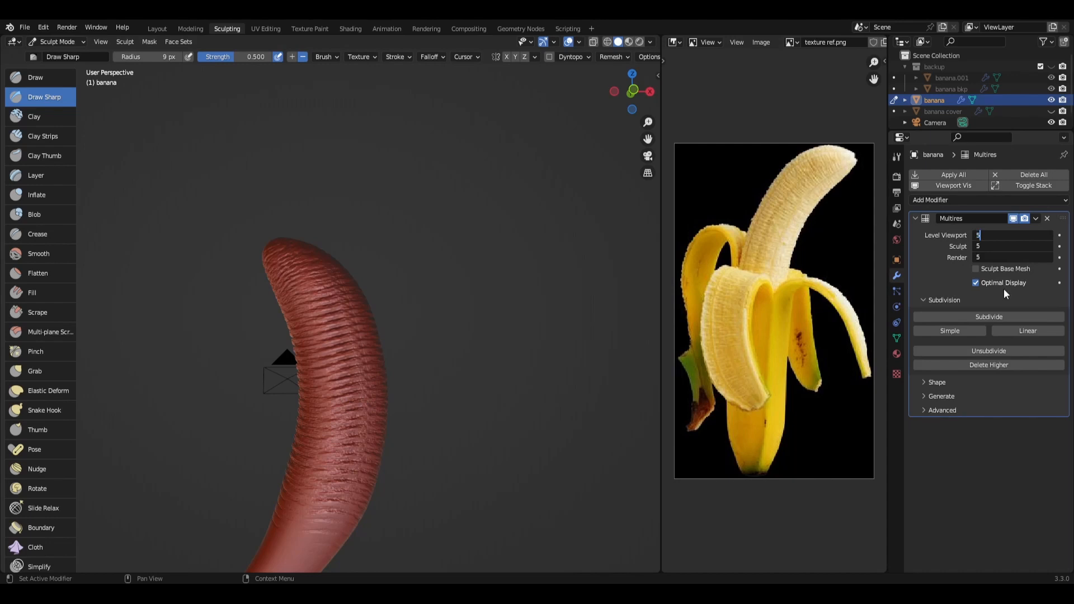
key(Return)
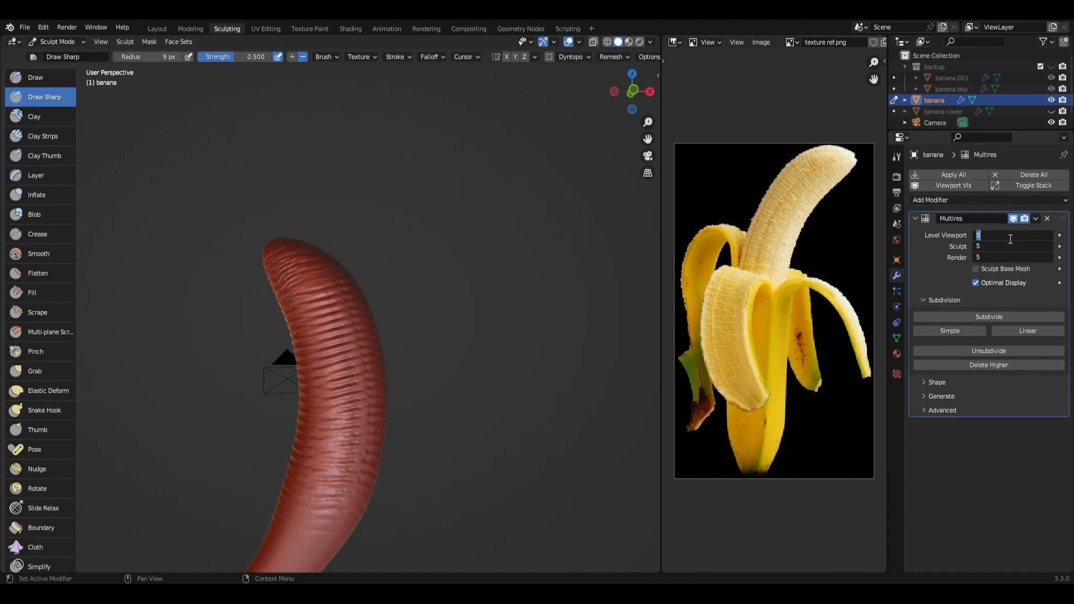
text(4)
key(Return)
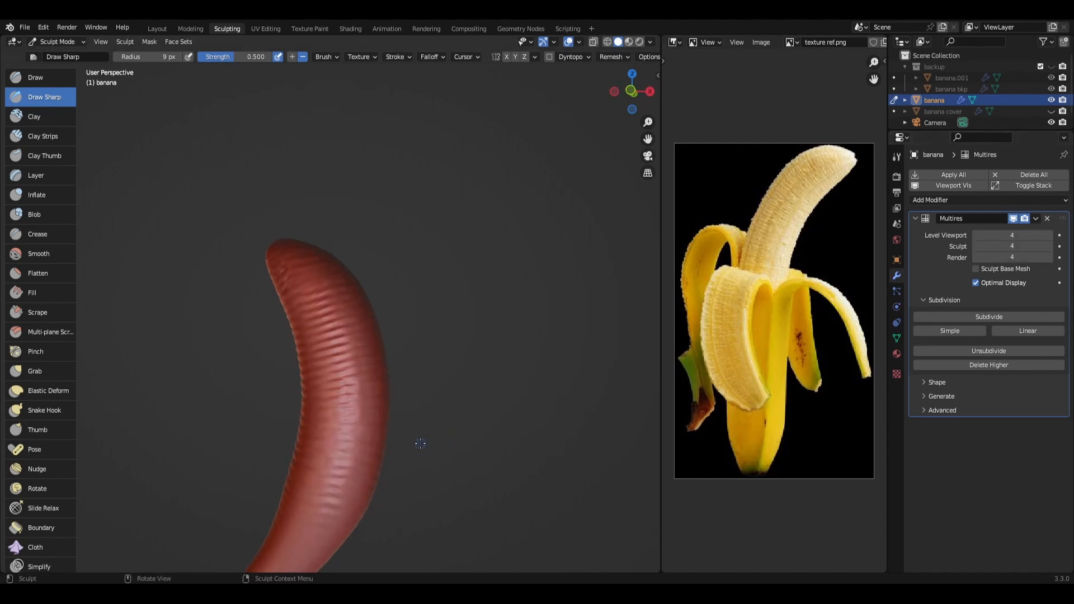
drag(355, 460, 356, 437)
drag(257, 214, 257, 215)
mouse_move(431, 434)
middle_down()
mouse_move(383, 454)
mouse_move(451, 448)
middle_up()
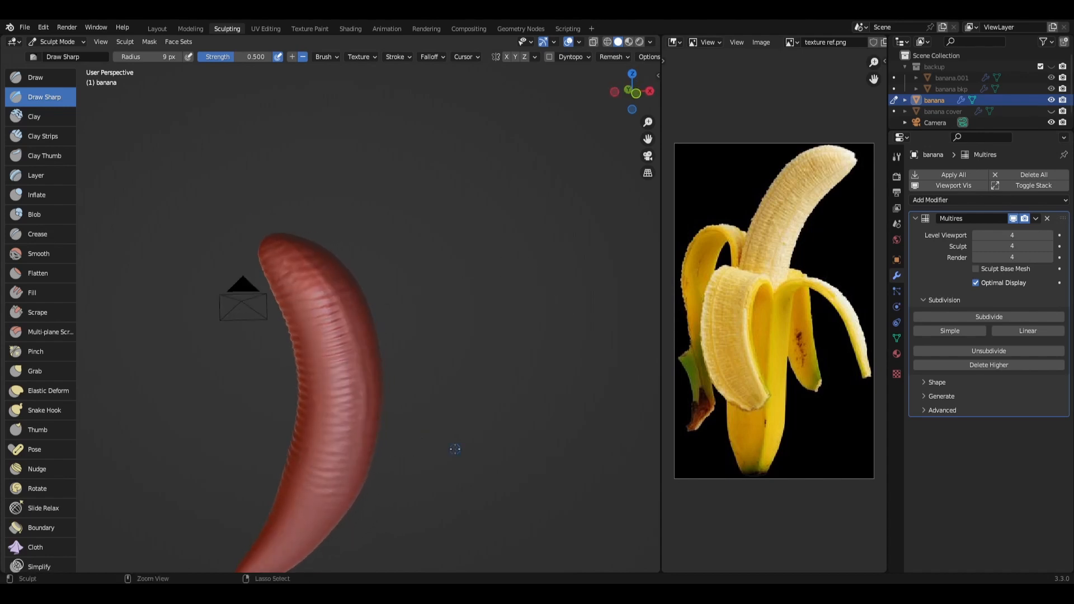
Set all three Multires levels to 5 and try the lengthwise groove up to the banana's tip again.
drag(1016, 236, 1015, 257)
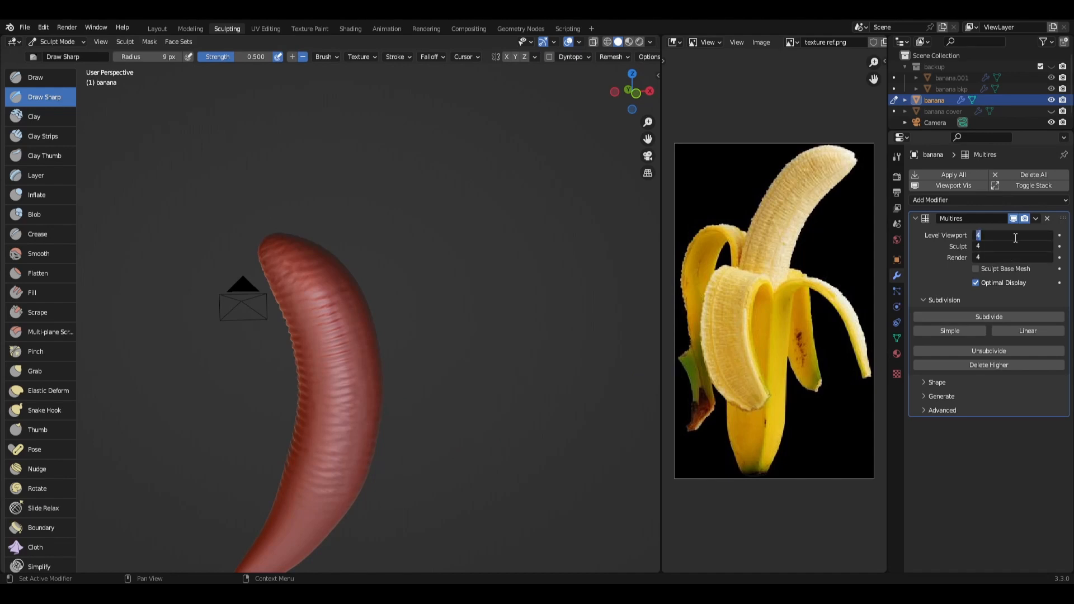
key(Return)
middle_drag(304, 407, 348, 412)
drag(339, 459, 345, 460)
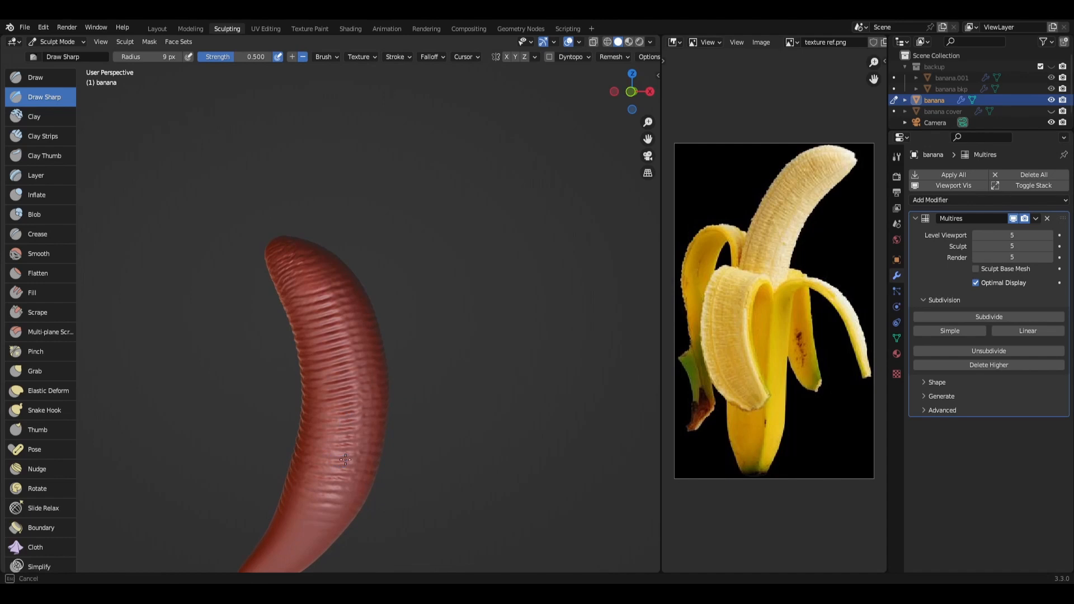
drag(263, 231, 264, 232)
mouse_move(411, 477)
middle_down()
mouse_move(467, 489)
mouse_move(452, 491)
middle_up()
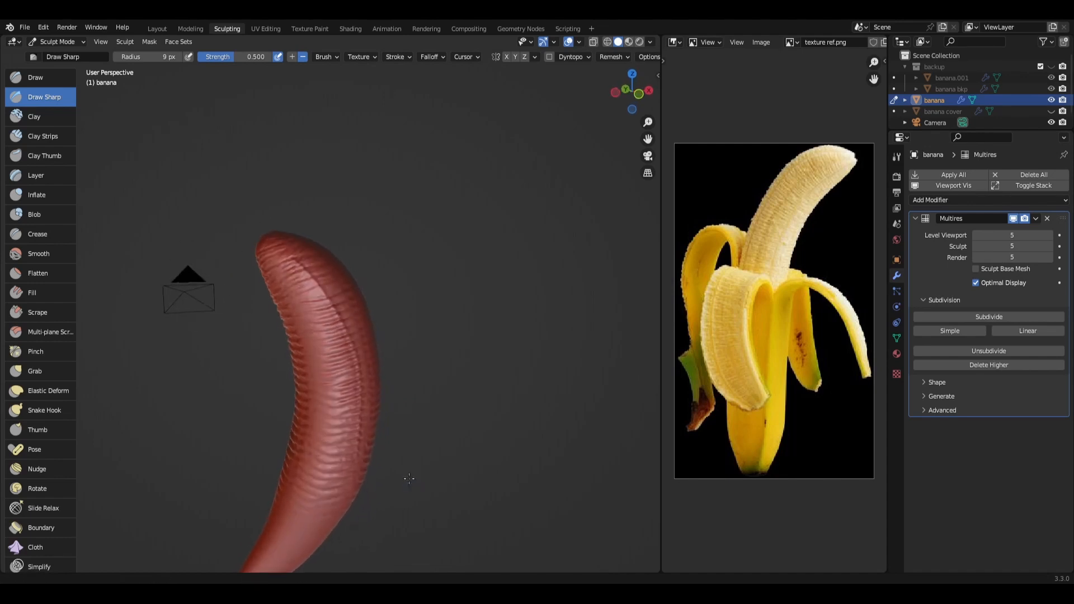
Switch the brush direction to Add and try a raised ridge along the banana's length.
scroll(410, 475, up, 4)
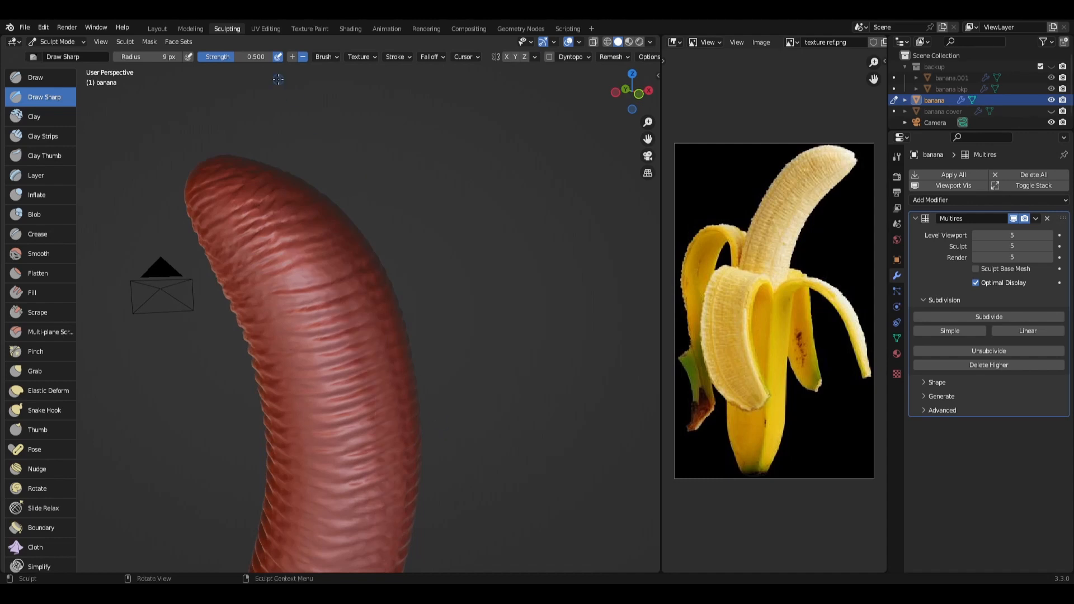
click(293, 57)
middle_drag(481, 431, 469, 429)
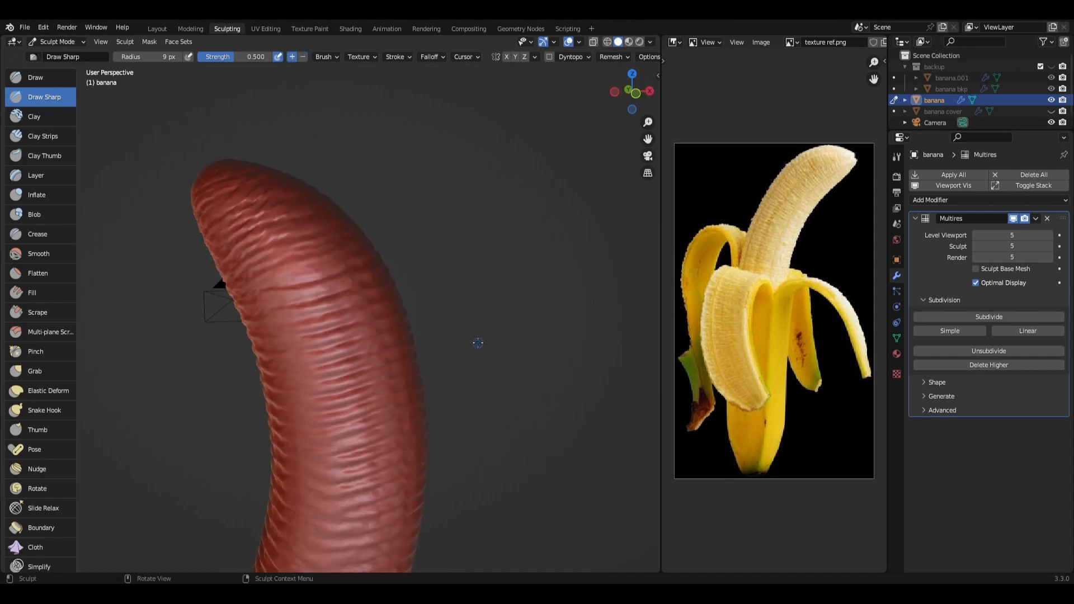
ctrl+middle_drag(479, 344, 474, 388)
drag(370, 514, 384, 427)
drag(355, 321, 248, 176)
mouse_move(482, 448)
middle_down()
mouse_move(412, 450)
mouse_move(484, 451)
middle_up()
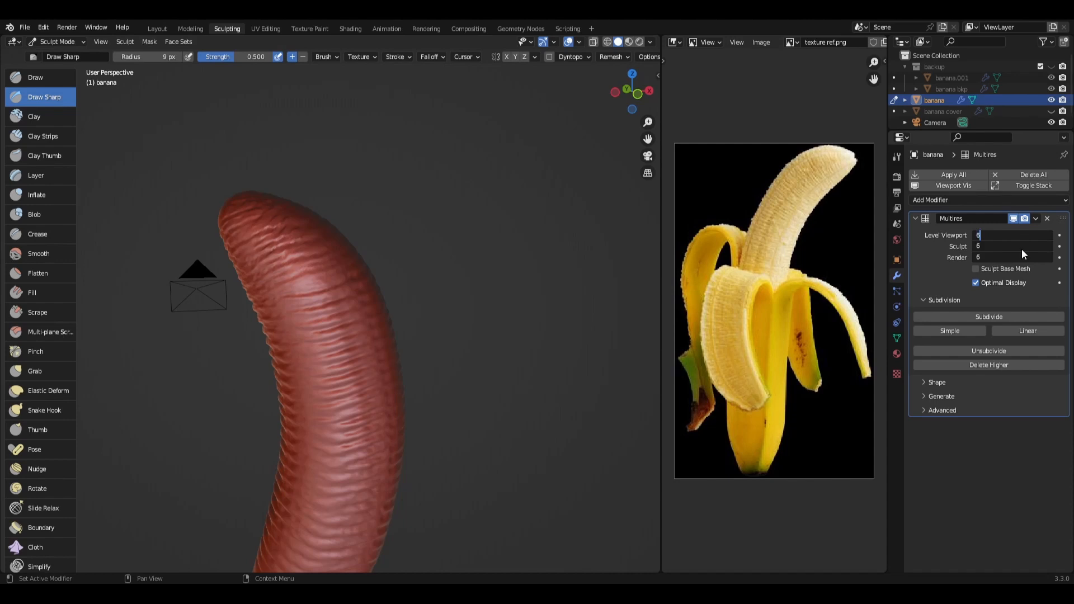
Set the Multires viewport, sculpt and render levels to 6 and test a raised ridge up to the banana's tip.
key(Return)
middle_drag(446, 393, 422, 393)
click(1052, 111)
click(1052, 111)
drag(366, 476, 361, 466)
drag(327, 306, 259, 203)
middle_drag(446, 429, 455, 430)
Set the brush radius to 21 px and try wider raised ridges along the banana, undoing them.
click(365, 437)
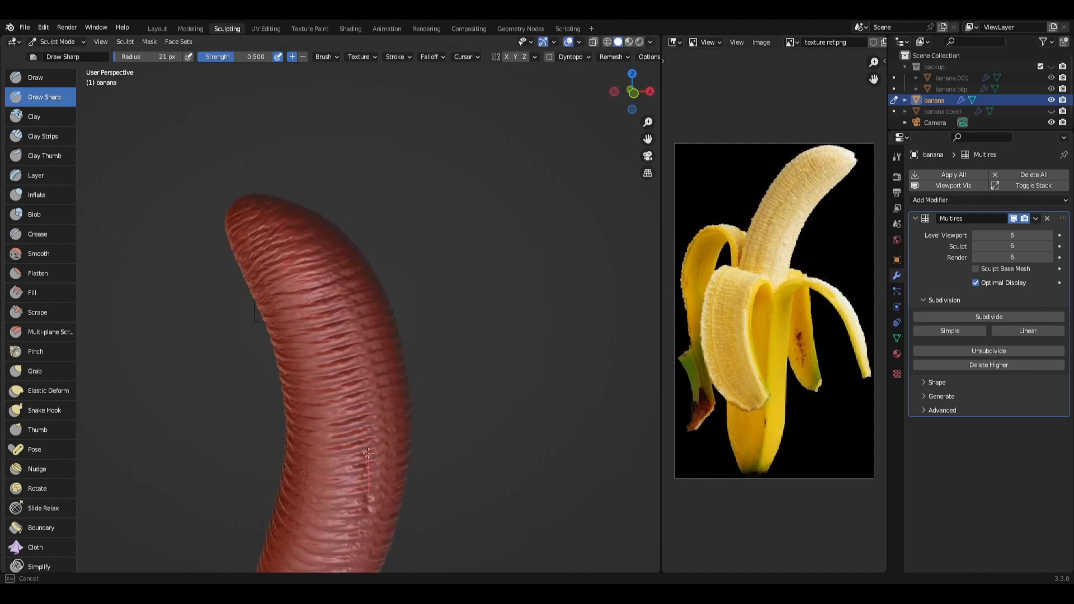
middle_drag(370, 475, 467, 482)
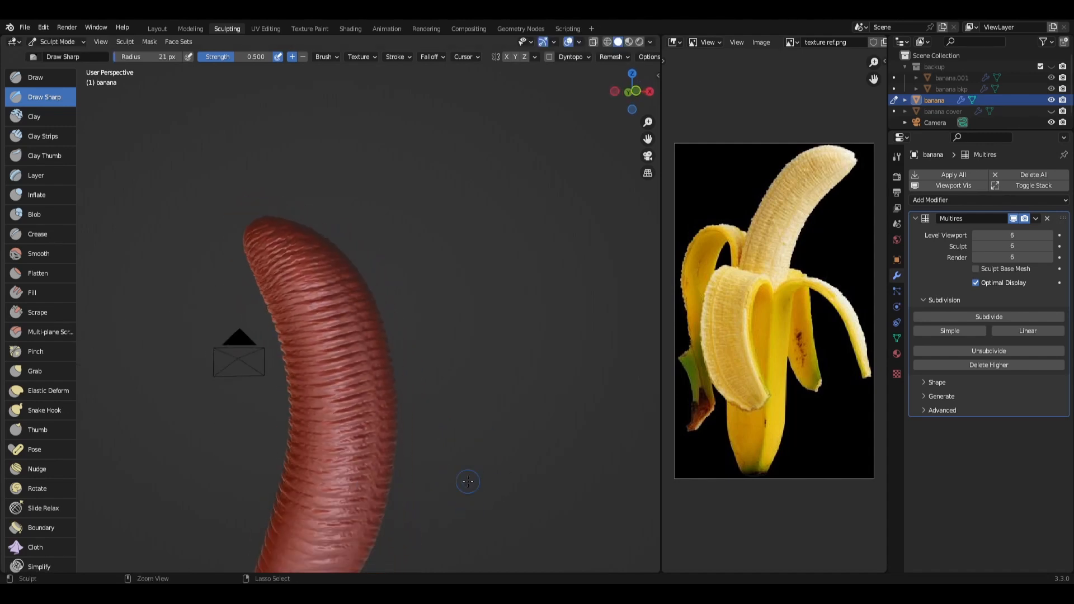
mouse_move(365, 457)
mouse_down()
mouse_move(331, 319)
mouse_move(253, 216)
mouse_up()
mouse_move(335, 507)
middle_down()
mouse_move(361, 506)
mouse_move(337, 505)
middle_up()
key(ctrl+z)
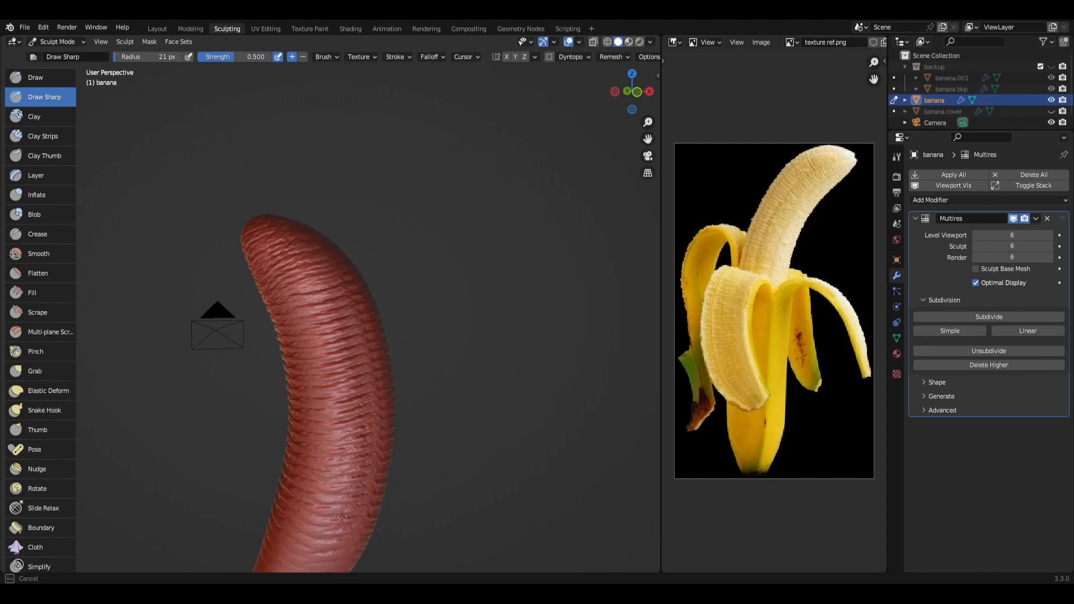
drag(354, 475, 354, 341)
key(ctrl+z)
Set the brush radius to 12 px and sculpt a raised ridge from the banana's middle up to its tip.
middle_drag(357, 501, 392, 372)
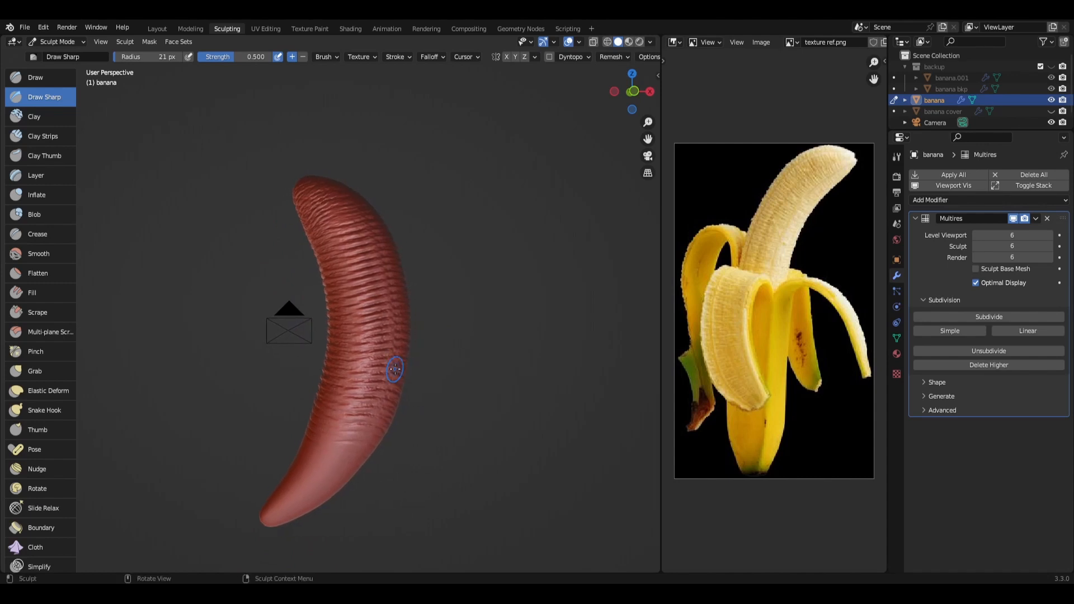
key(f)
click(380, 333)
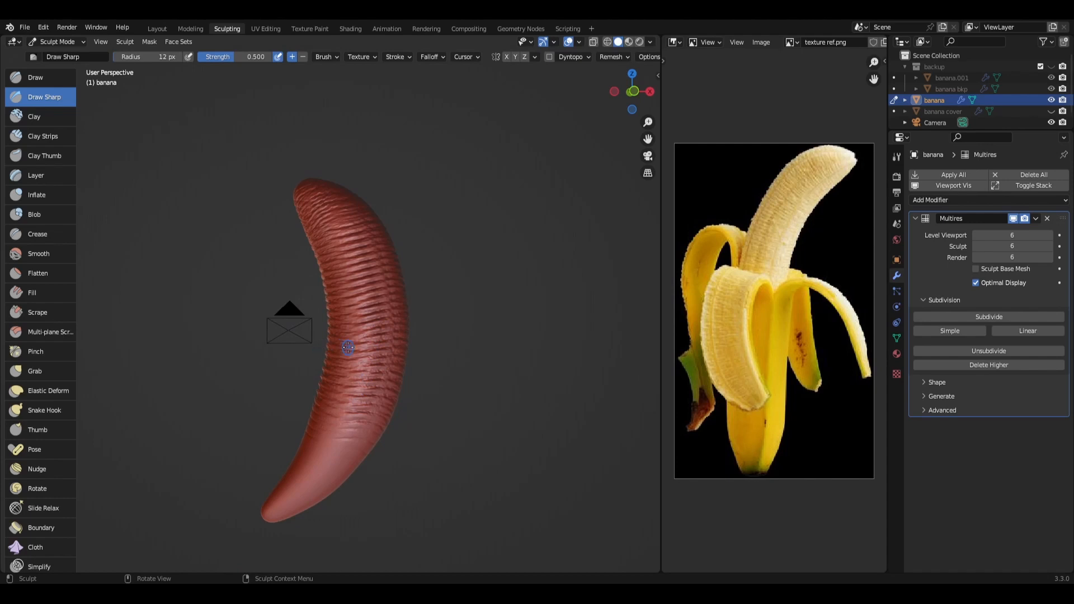
drag(375, 357, 379, 325)
drag(294, 158, 274, 149)
key(ctrl+z)
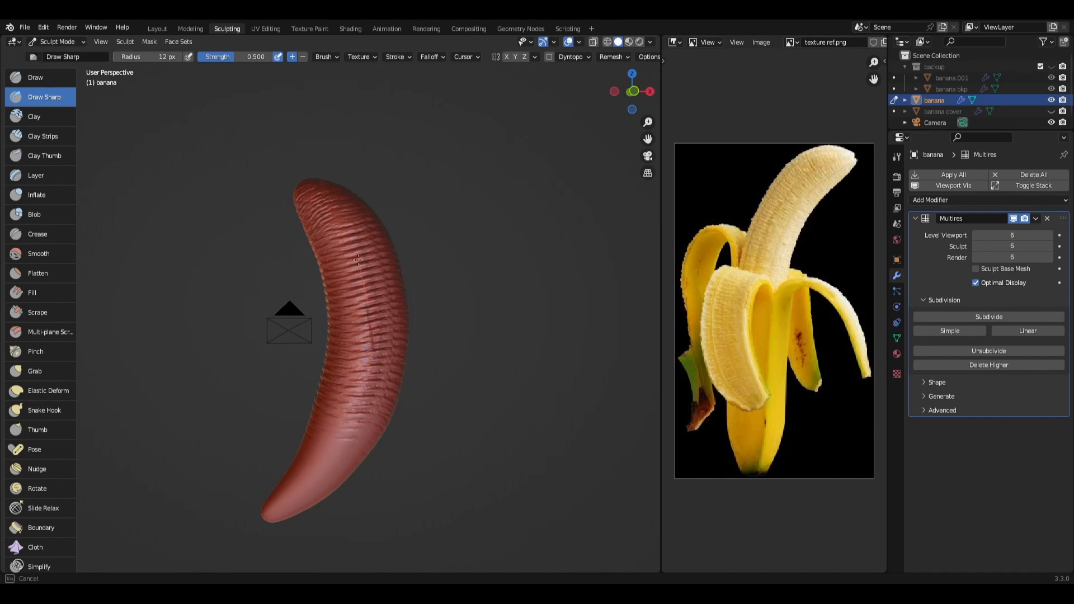
drag(289, 155, 290, 156)
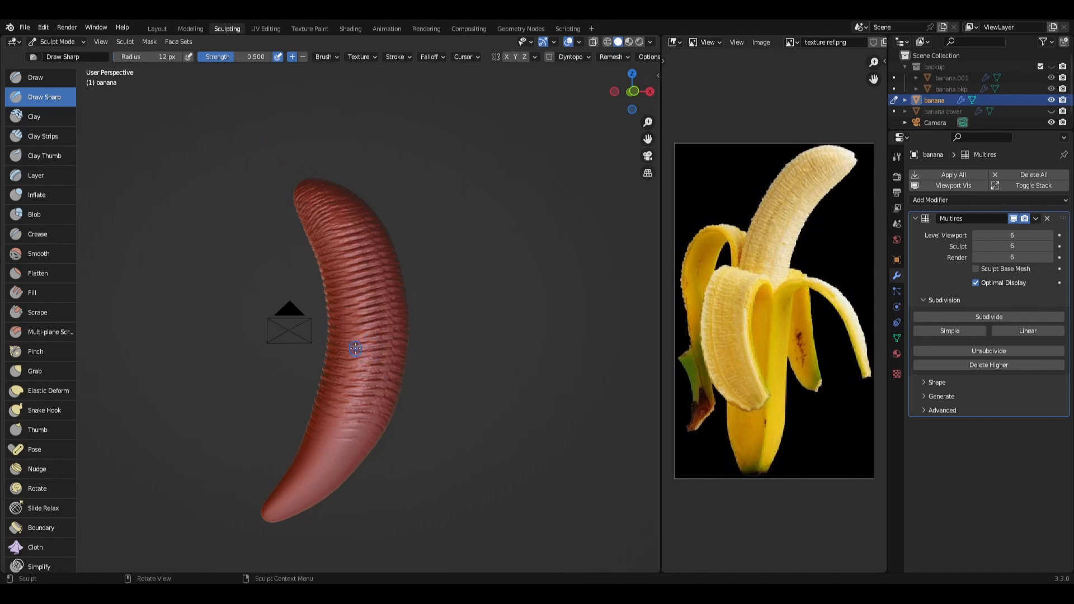
drag(364, 344, 368, 325)
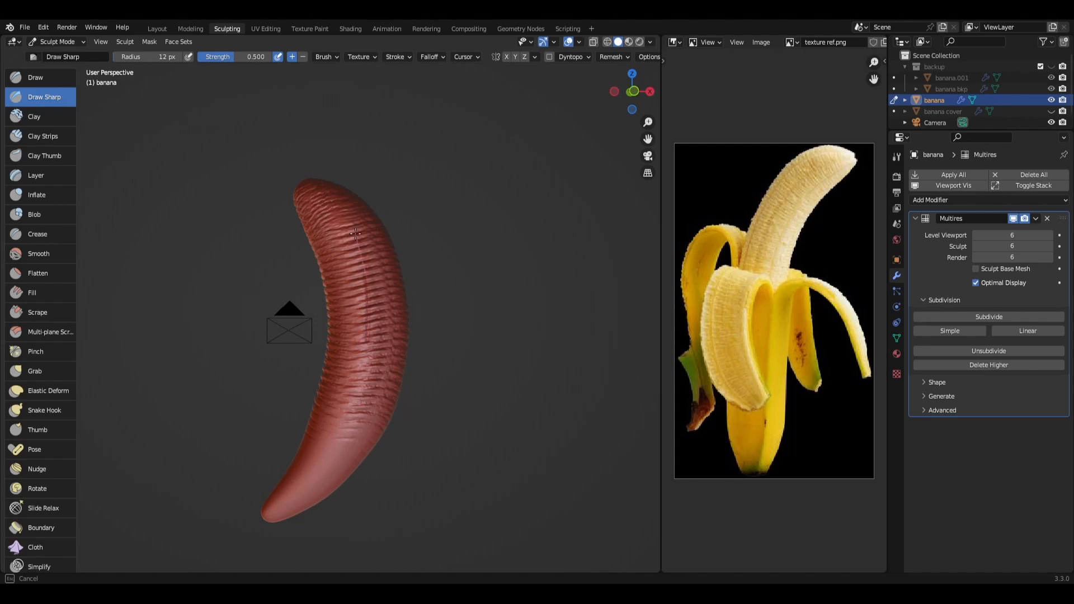
drag(264, 143, 266, 145)
mouse_move(458, 433)
middle_down()
mouse_move(434, 448)
mouse_move(489, 448)
mouse_move(489, 434)
middle_up()
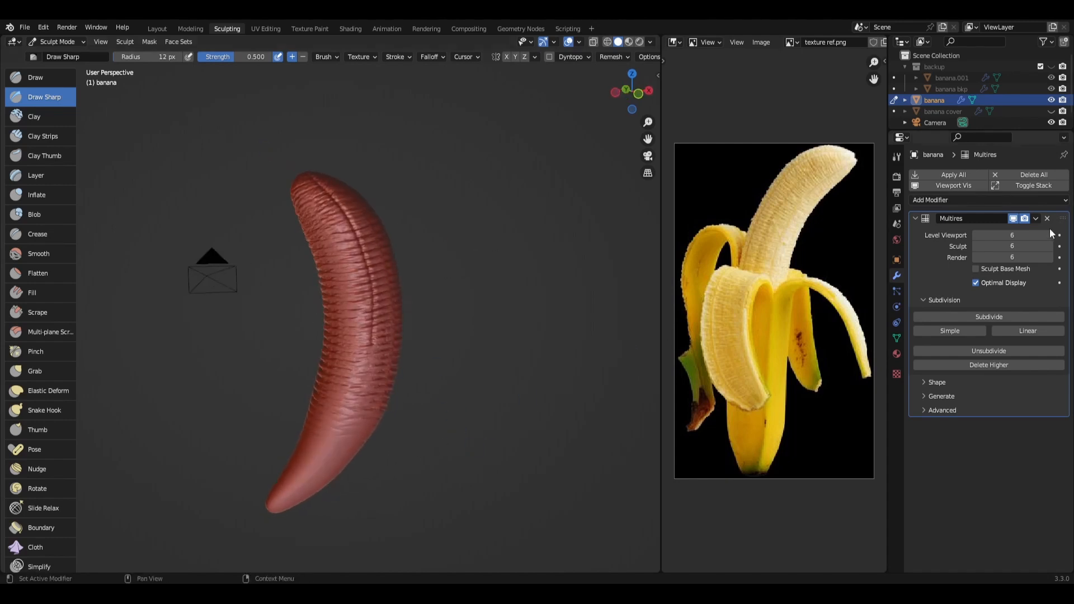
Unhide the banana cover object and sculpt another lengthwise ridge on the exposed banana above the peel.
click(1053, 112)
mouse_move(571, 381)
middle_down()
mouse_move(532, 381)
mouse_move(551, 378)
middle_up()
mouse_move(525, 447)
middle_down()
mouse_move(492, 439)
mouse_move(542, 447)
mouse_move(519, 393)
middle_up()
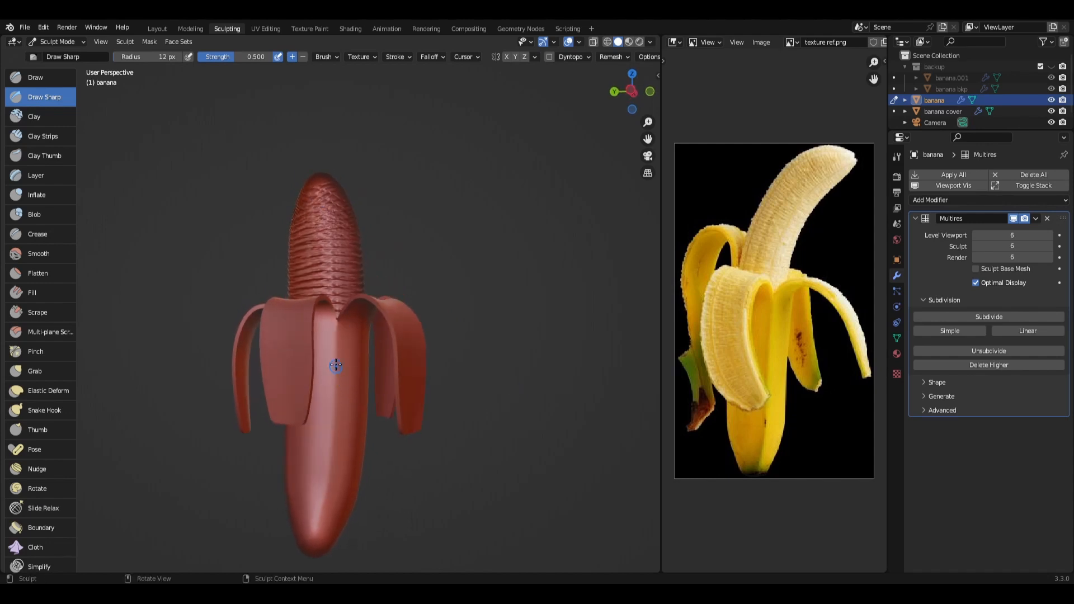
drag(335, 341, 336, 335)
middle_drag(446, 415, 447, 440)
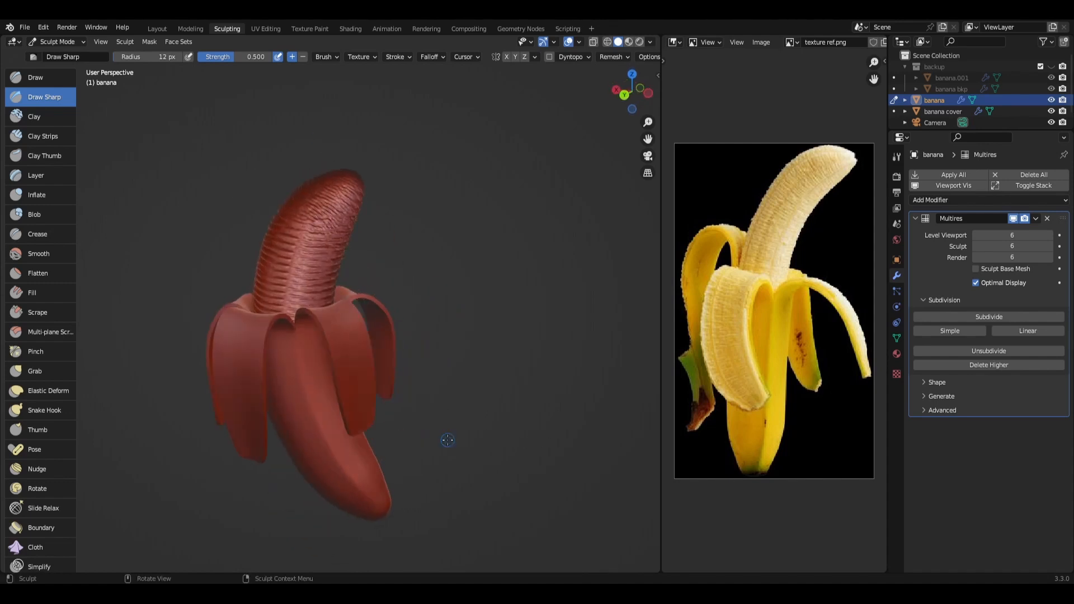
Sculpt two lengthwise Draw Sharp ridges from the peel opening up to the banana's tip, on neighbouring sides.
drag(299, 364, 290, 294)
drag(338, 192, 376, 173)
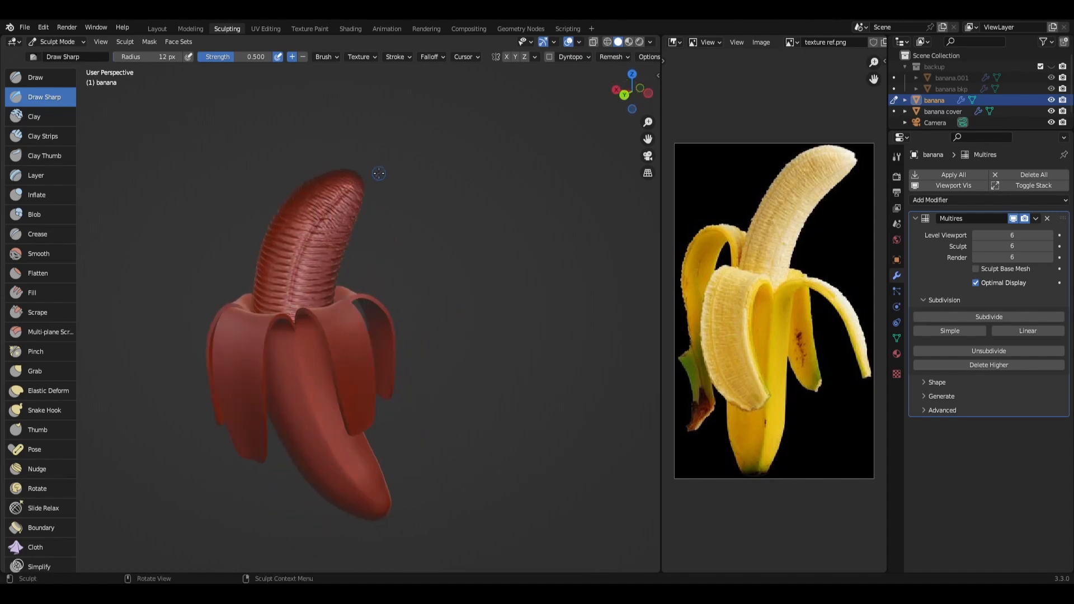
middle_drag(293, 375, 324, 391)
drag(295, 354, 294, 323)
drag(321, 209, 353, 175)
mouse_move(343, 408)
middle_down()
mouse_move(233, 445)
mouse_move(391, 426)
mouse_move(404, 414)
middle_up()
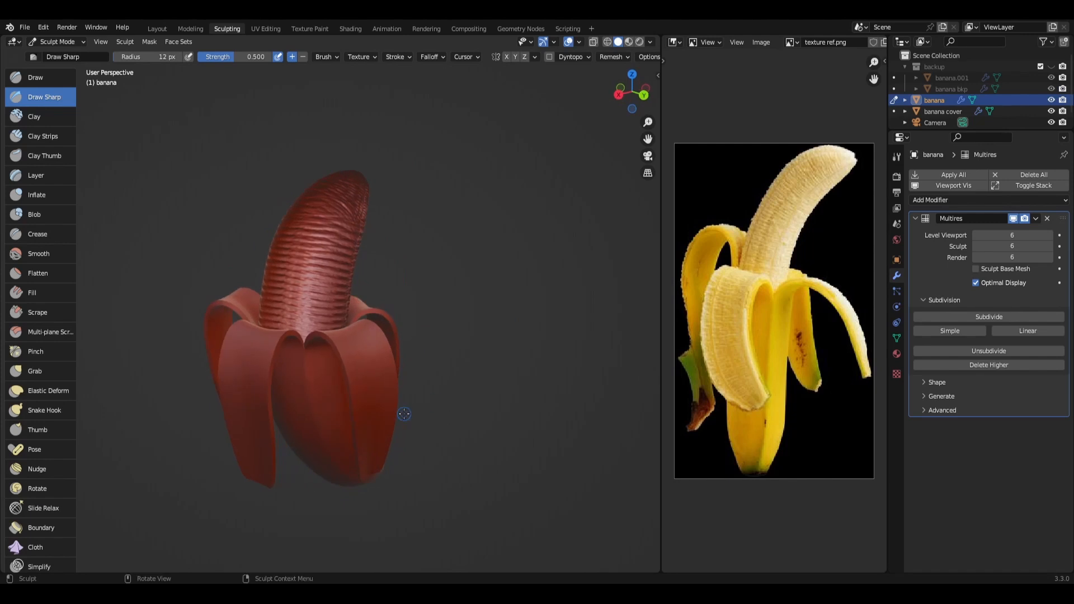
Sculpt a lengthwise ridge on the next side of the banana, then undo the last ridge stroke begun beyond it.
drag(307, 386, 303, 330)
drag(365, 159, 384, 149)
mouse_move(262, 386)
middle_down()
mouse_move(218, 395)
mouse_move(355, 377)
middle_up()
drag(347, 394, 353, 353)
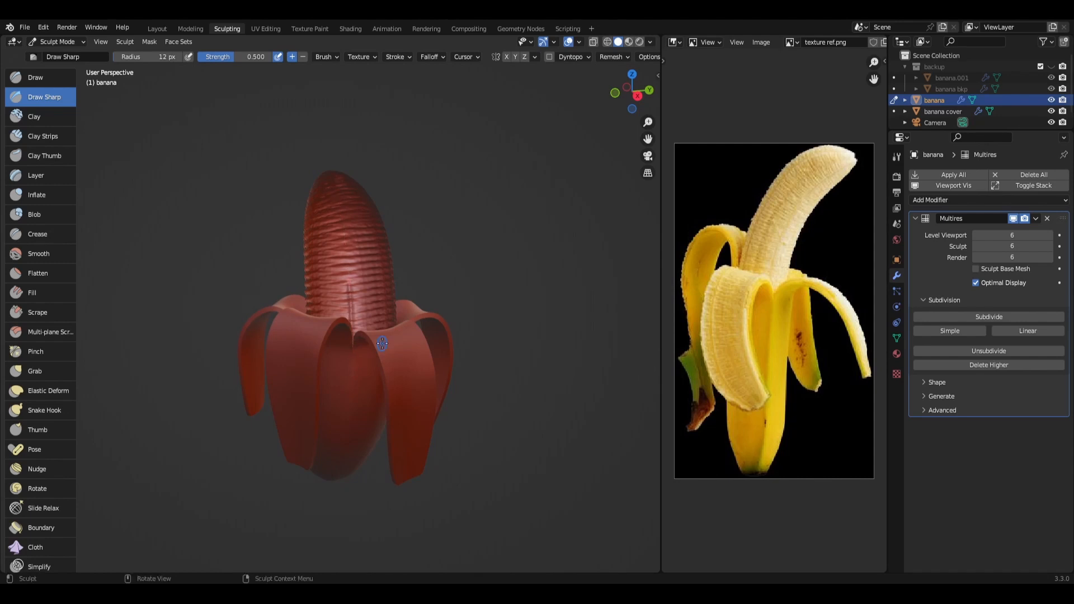
mouse_move(355, 382)
middle_down()
mouse_move(378, 374)
mouse_move(347, 361)
mouse_move(354, 380)
middle_up()
key(ctrl+z)
Sculpt further raised ridges from the peel up to the tip on the banana's remaining sides.
drag(354, 379, 355, 283)
drag(324, 158, 318, 145)
middle_drag(318, 146, 336, 265)
drag(336, 265, 314, 188)
drag(349, 306, 338, 270)
middle_drag(338, 269, 313, 218)
mouse_move(350, 327)
middle_down()
mouse_move(470, 347)
mouse_move(381, 381)
mouse_move(344, 309)
mouse_move(547, 352)
mouse_move(526, 335)
middle_up()
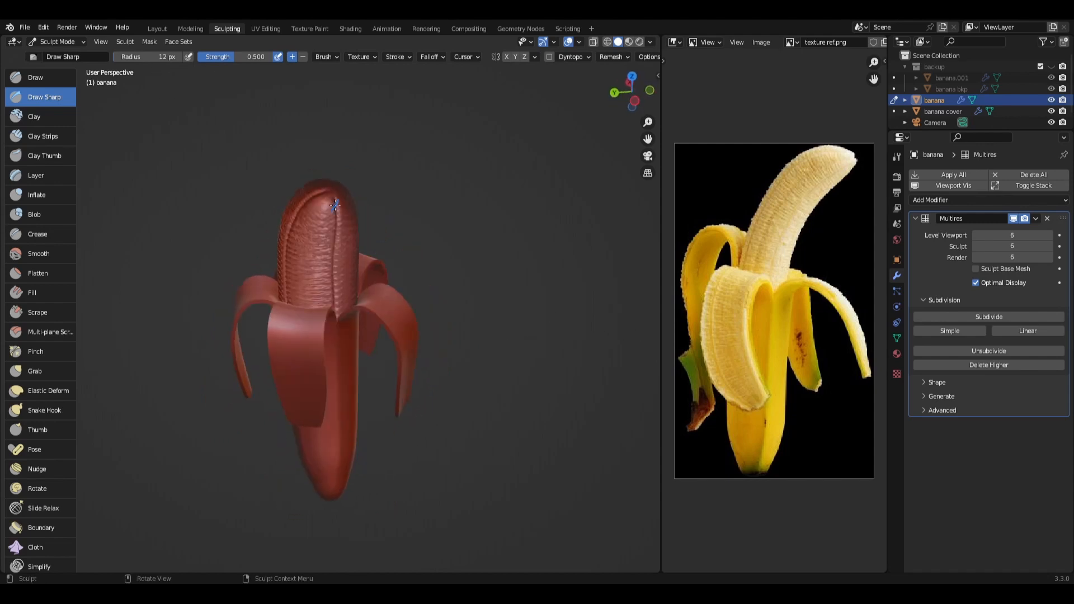
Set the Draw Sharp brush radius to 49 px and stroke over the surface between the ridges near the tip.
key(f)
click(340, 210)
drag(339, 220, 314, 214)
drag(316, 200, 330, 202)
middle_drag(337, 184, 366, 150)
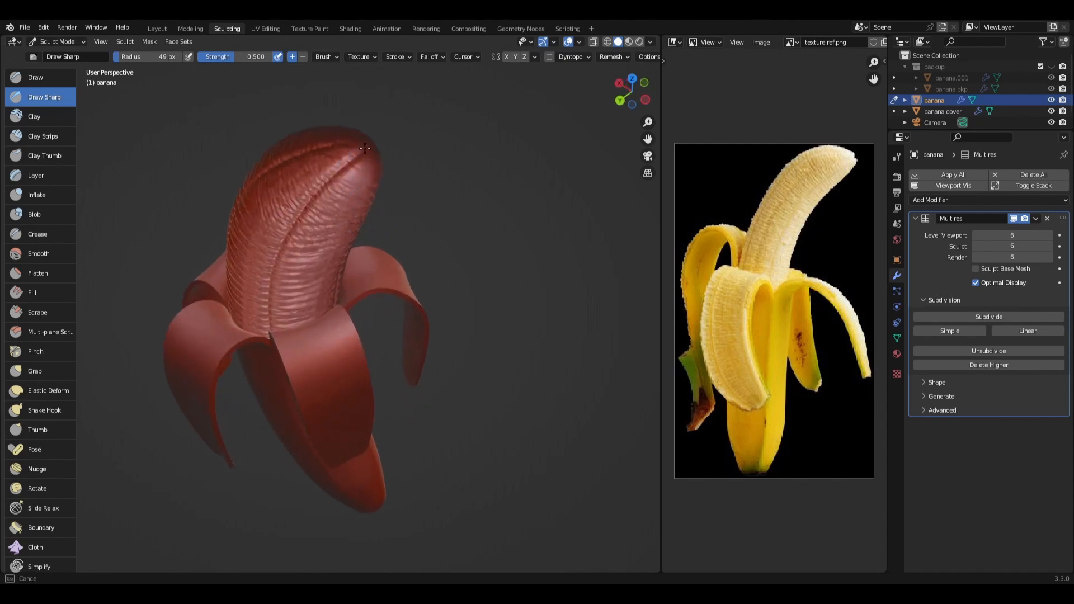
middle_drag(456, 124, 295, 182)
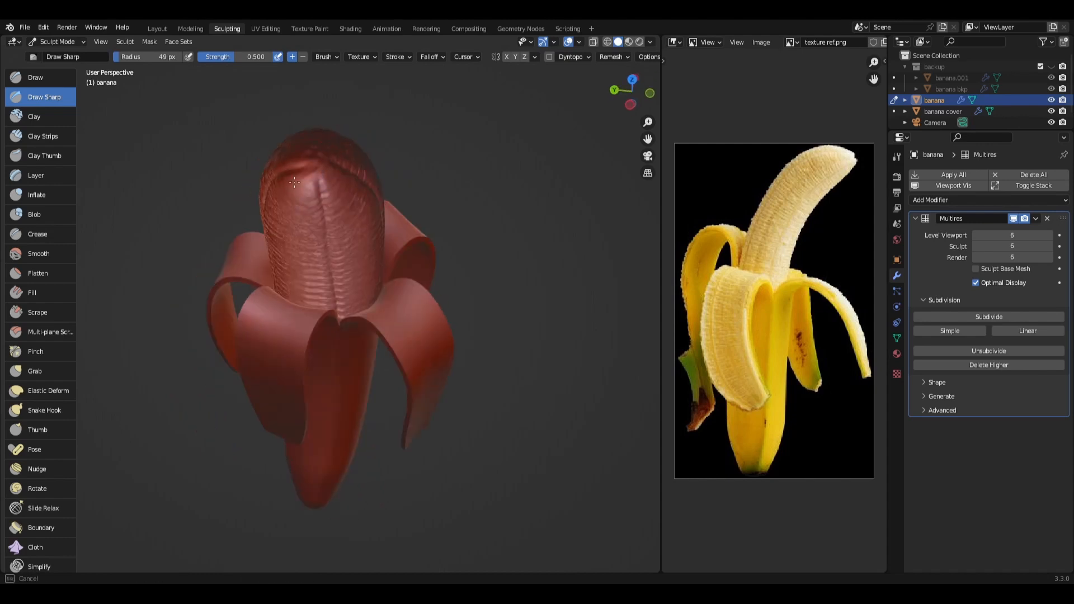
middle_drag(353, 160, 335, 84)
scroll(392, 252, down, 4)
mouse_move(392, 252)
middle_down()
mouse_move(489, 311)
mouse_move(252, 365)
mouse_move(379, 358)
mouse_move(425, 342)
mouse_move(408, 363)
middle_up()
scroll(379, 358, up, 4)
Set the banana's Multires viewport, sculpt and render levels to 7.
drag(1000, 236, 985, 256)
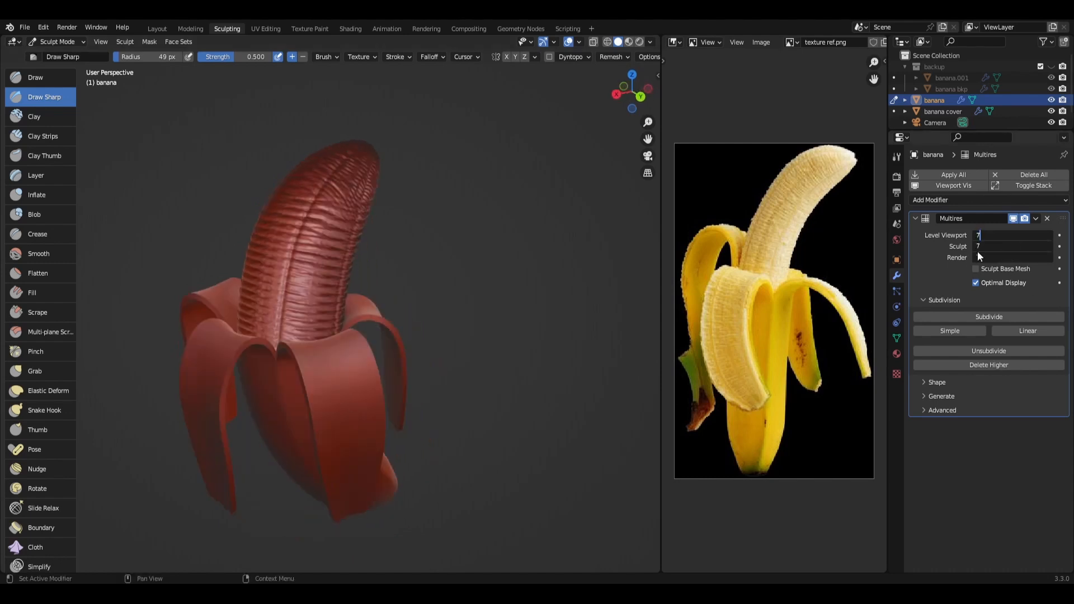
key(Return)
mouse_move(499, 396)
middle_down()
mouse_move(350, 415)
mouse_move(515, 392)
middle_up()
mouse_move(1026, 235)
mouse_down()
mouse_move(1026, 249)
mouse_move(1025, 234)
mouse_up()
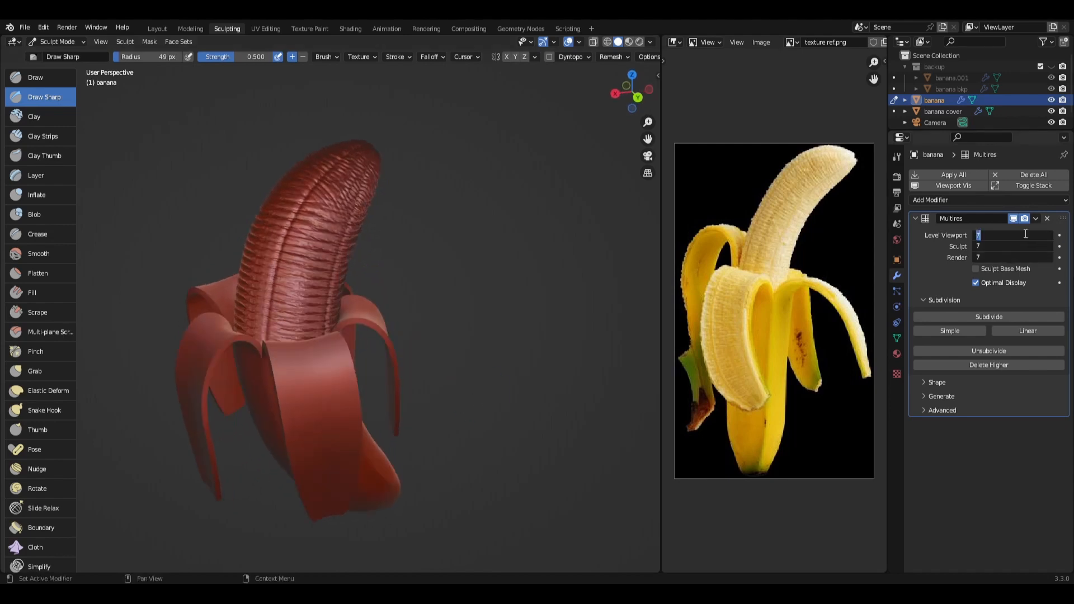
key(Escape)
Examine the banana's ridges and fibre texture close-up in the Layout workspace, then return to the Sculpting workspace.
middle_drag(456, 338, 425, 319)
middle_drag(425, 319, 384, 367)
click(158, 28)
mouse_move(482, 301)
ctrl+middle_down()
mouse_move(367, 244)
mouse_move(306, 378)
mouse_move(139, 381)
mouse_move(344, 394)
mouse_move(335, 347)
mouse_move(314, 344)
mouse_move(331, 153)
mouse_move(284, 135)
mouse_move(331, 486)
mouse_move(286, 224)
mouse_move(254, 340)
mouse_move(211, 259)
mouse_move(254, 340)
mouse_move(456, 355)
mouse_move(178, 320)
mouse_move(309, 267)
ctrl+middle_up()
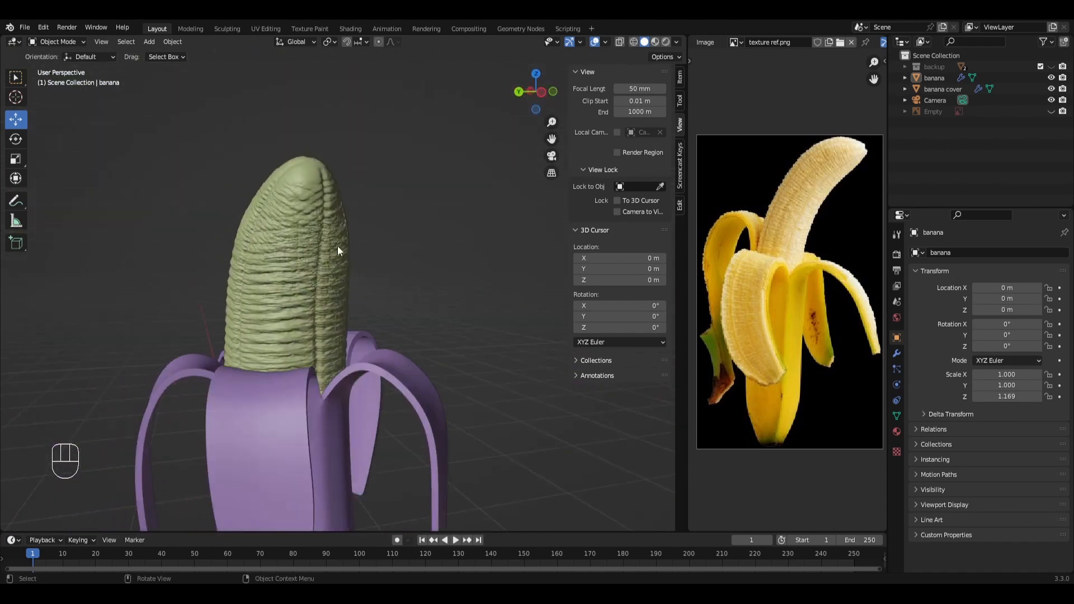
click(225, 25)
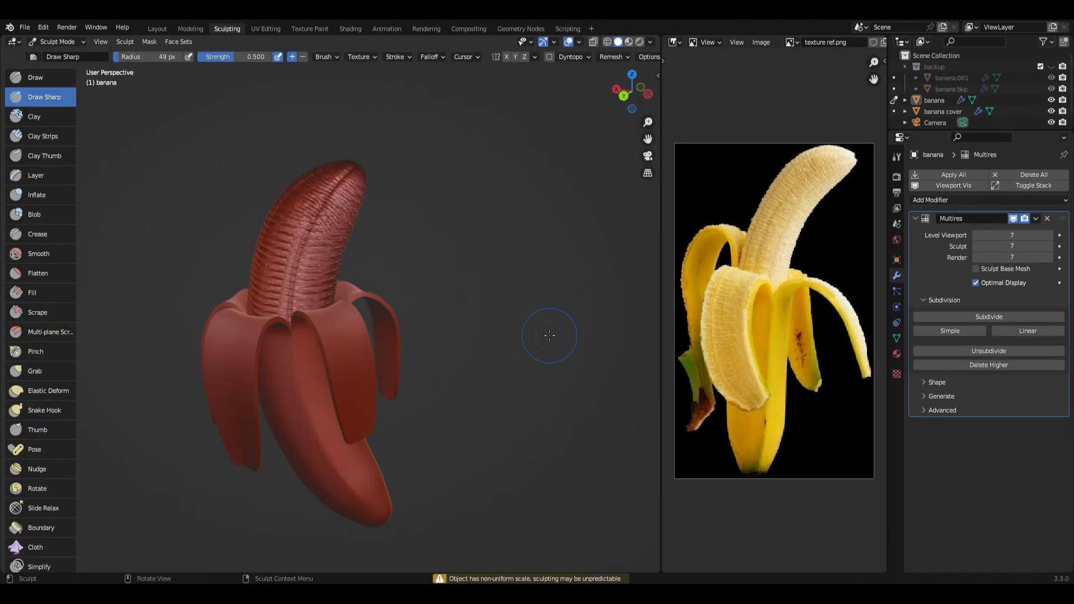
Add a short 49 px Draw Sharp stroke between the upper ridges and check the surface in the Layout workspace.
middle_drag(548, 335, 456, 336)
ctrl+middle_drag(320, 252, 309, 219)
shift+middle_drag(307, 122, 313, 223)
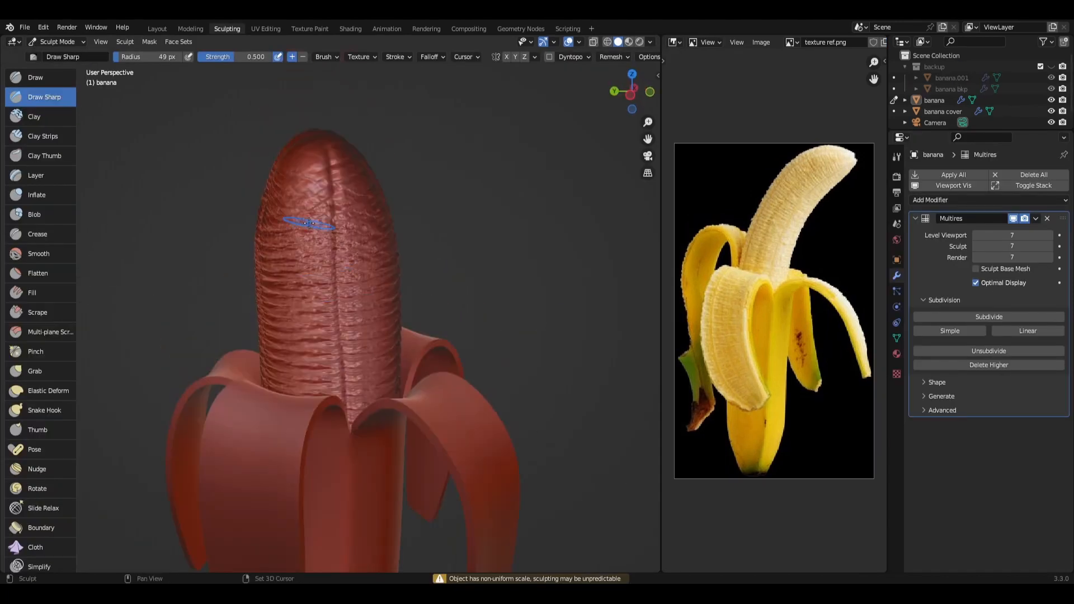
drag(309, 223, 315, 215)
middle_drag(357, 235, 362, 278)
middle_drag(338, 322, 340, 263)
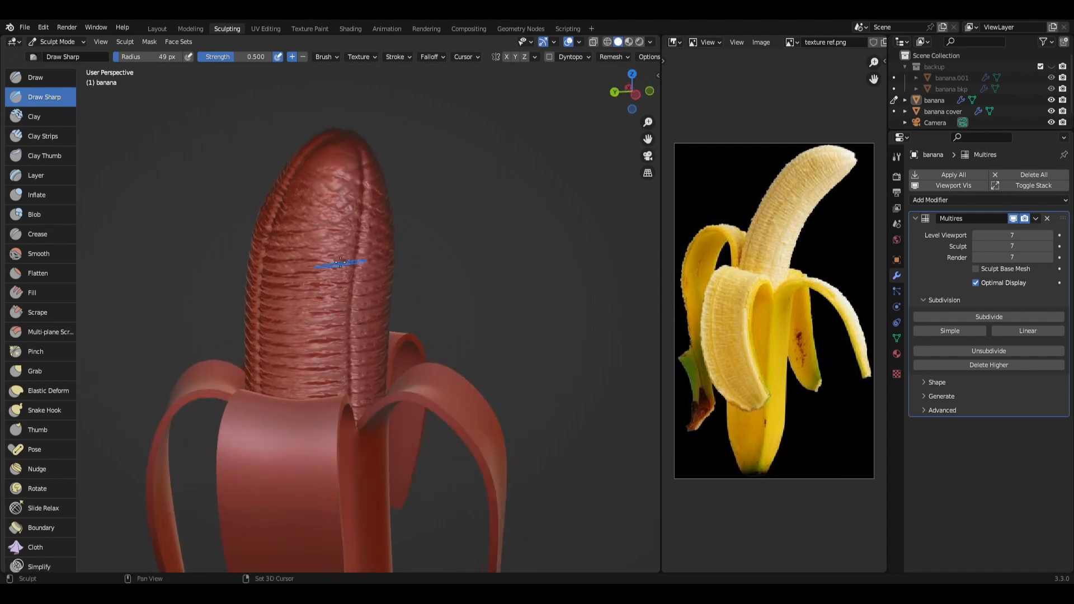
mouse_move(312, 326)
middle_down()
mouse_move(351, 325)
mouse_move(288, 164)
middle_up()
click(157, 29)
mouse_move(466, 391)
middle_down()
mouse_move(351, 398)
mouse_move(609, 431)
mouse_move(653, 481)
mouse_move(617, 447)
mouse_move(320, 411)
mouse_move(434, 387)
mouse_move(677, 441)
mouse_move(435, 254)
middle_up()
middle_drag(432, 390, 409, 299)
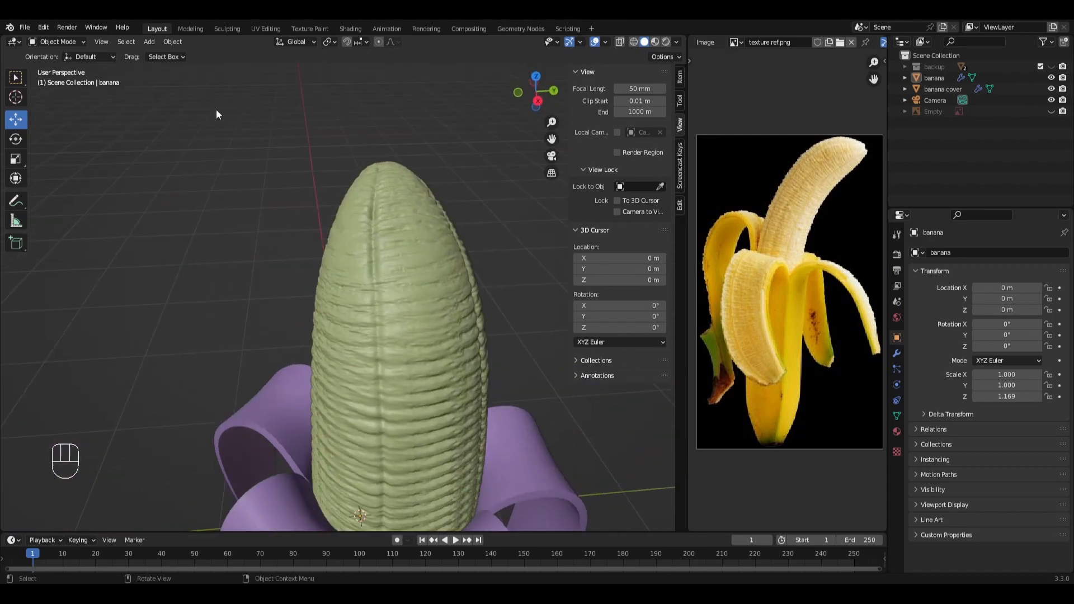
Switch to the Draw brush in the Sculpting workspace, enlarge its radius to 104 px, and brush over the exposed banana.
click(227, 28)
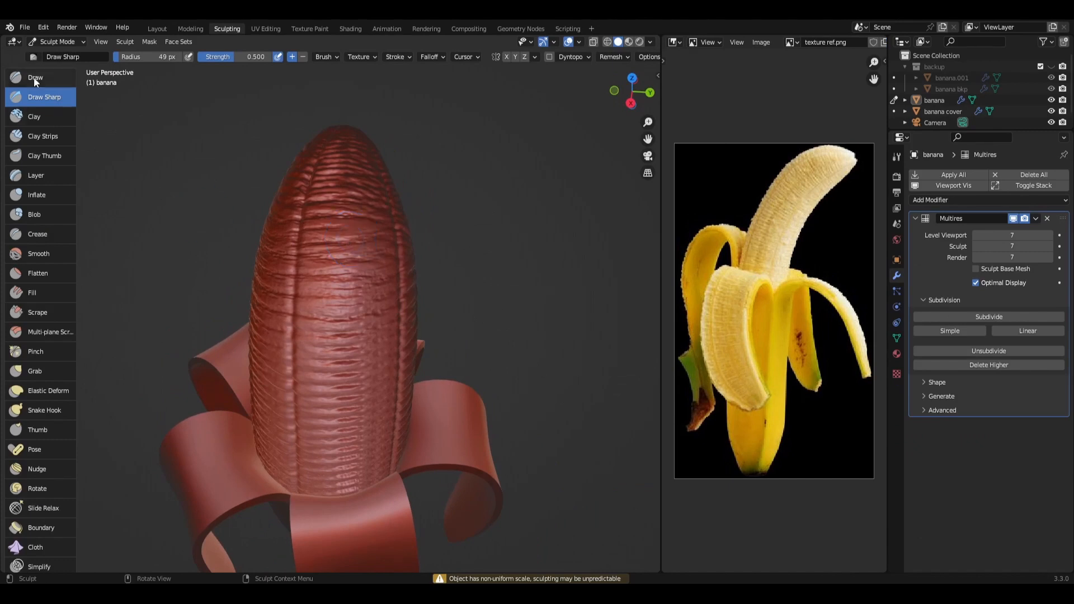
mouse_move(344, 249)
ctrl+middle_down()
mouse_move(341, 280)
mouse_move(291, 288)
mouse_move(342, 275)
mouse_move(334, 287)
mouse_move(383, 282)
mouse_move(340, 313)
ctrl+middle_up()
key(f)
click(339, 279)
scroll(340, 320, up, 7)
scroll(340, 320, down, 7)
drag(337, 302, 334, 317)
key(bracketright)
key(bracketright)
key(bracketright)
mouse_move(486, 387)
middle_down()
mouse_move(427, 358)
mouse_move(518, 352)
mouse_move(338, 283)
middle_up()
drag(338, 283, 352, 314)
mouse_move(351, 315)
middle_down()
mouse_move(475, 366)
mouse_move(358, 314)
middle_up()
Show the banana with rendered shading in the Layout workspace and set the render engine to Cycles.
click(156, 29)
mouse_move(252, 336)
middle_down()
mouse_move(321, 412)
mouse_move(632, 379)
mouse_move(258, 367)
mouse_move(414, 340)
mouse_move(299, 384)
mouse_move(213, 384)
mouse_move(157, 414)
mouse_move(170, 469)
mouse_move(534, 402)
mouse_move(631, 416)
mouse_move(561, 446)
mouse_move(551, 437)
middle_up()
click(655, 41)
mouse_move(434, 482)
middle_down()
mouse_move(185, 419)
mouse_move(422, 437)
mouse_move(407, 437)
middle_up()
click(665, 41)
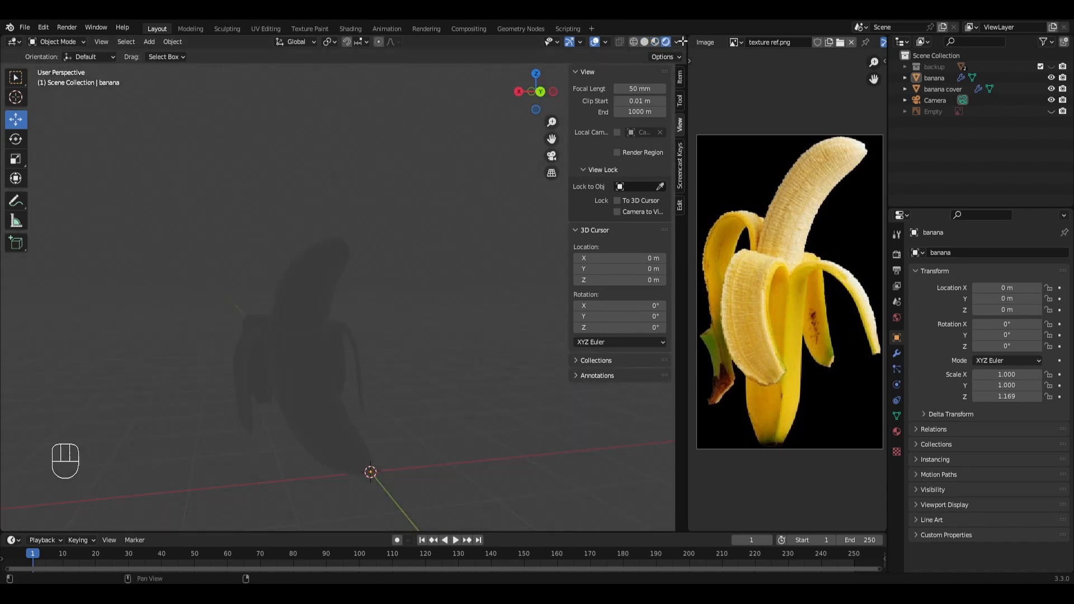
click(897, 254)
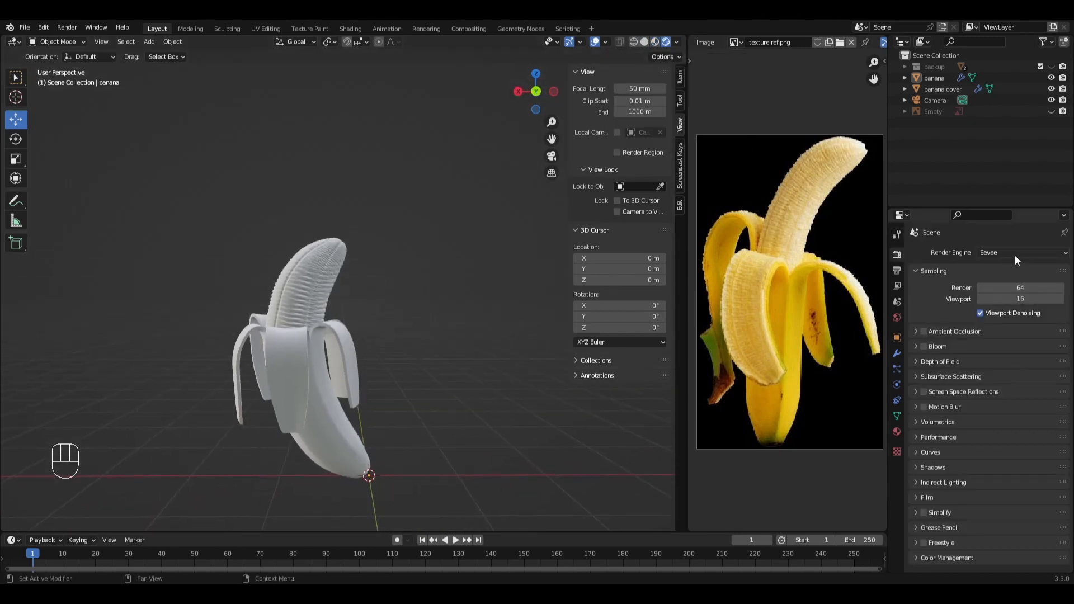
click(1023, 252)
click(999, 290)
Light the rendered viewport with the warm interior HDRI and frame the exposed banana close-up.
click(662, 42)
click(662, 42)
click(662, 42)
click(653, 134)
click(679, 181)
click(440, 405)
ctrl+middle_drag(440, 409, 348, 382)
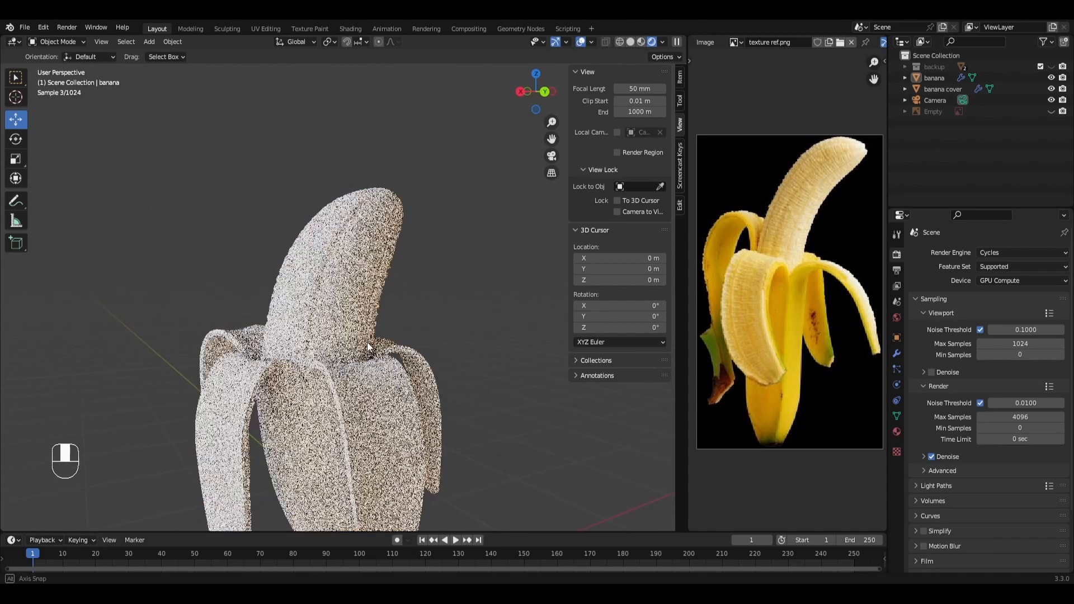
ctrl+middle_drag(368, 327, 380, 260)
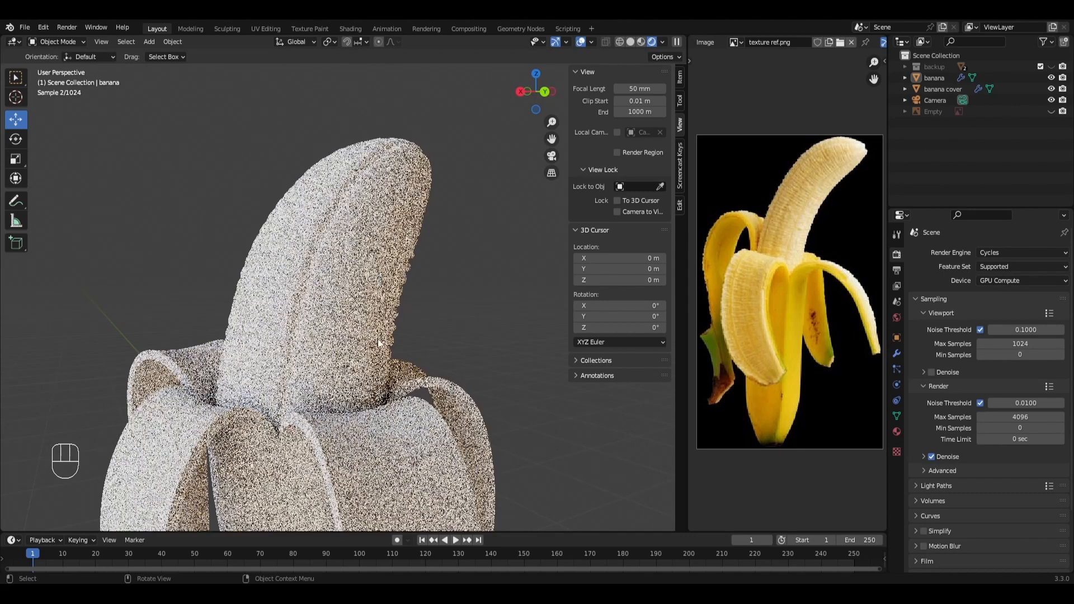
Light the rendered viewport with the dark studio HDRI and check the banana's ridges from several sides.
click(662, 42)
click(653, 136)
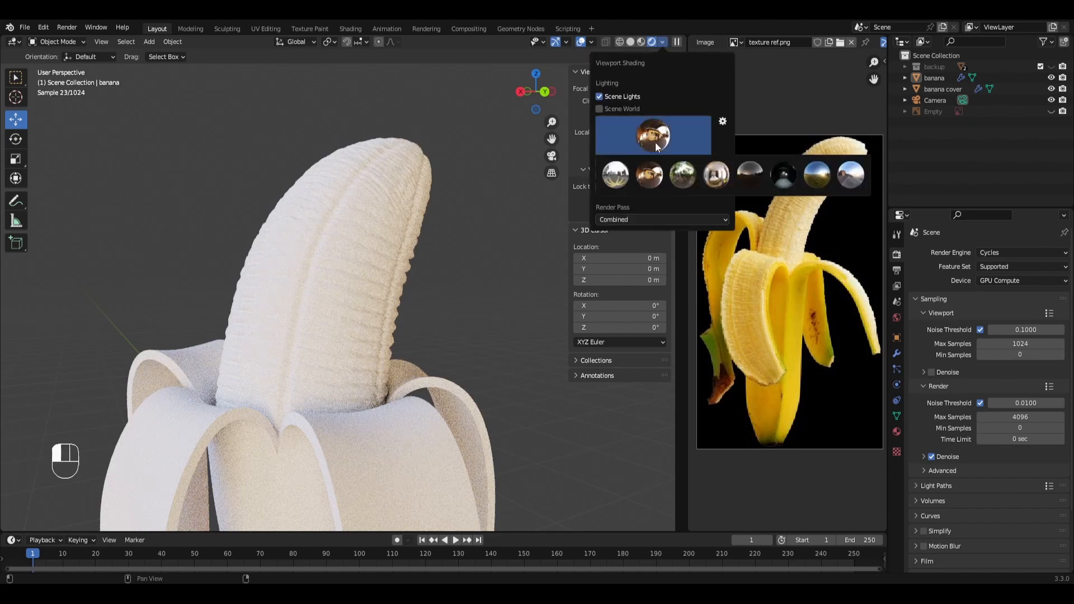
click(770, 177)
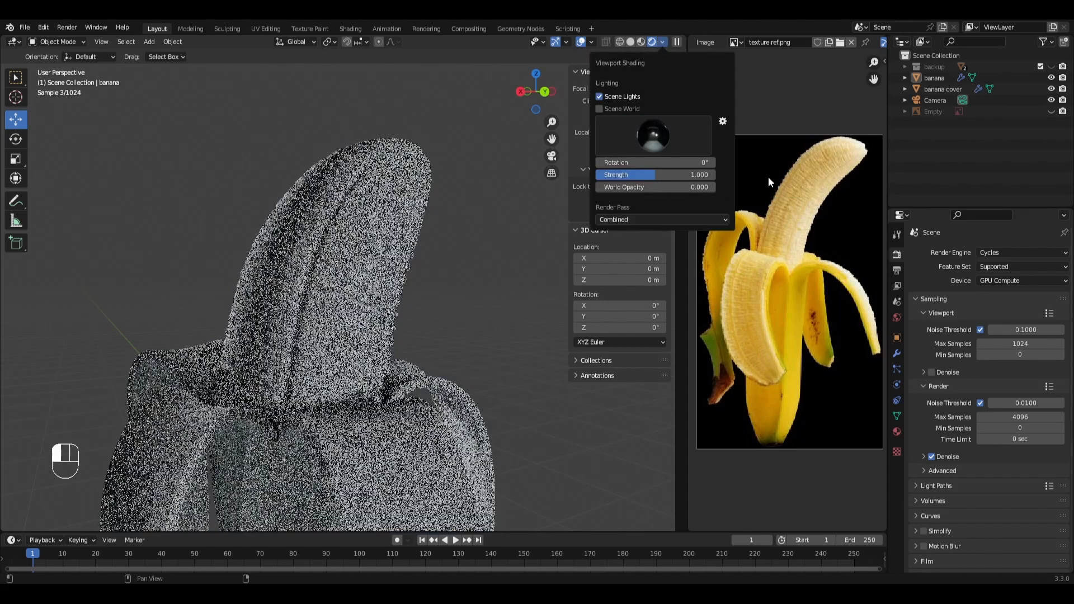
middle_drag(411, 338, 397, 355)
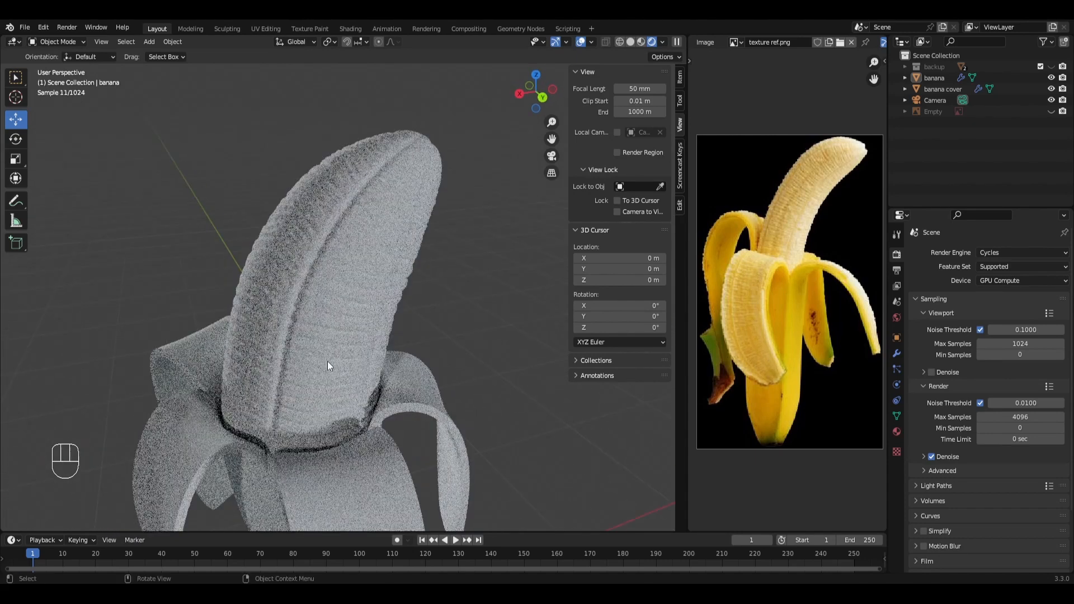
middle_drag(258, 361, 467, 350)
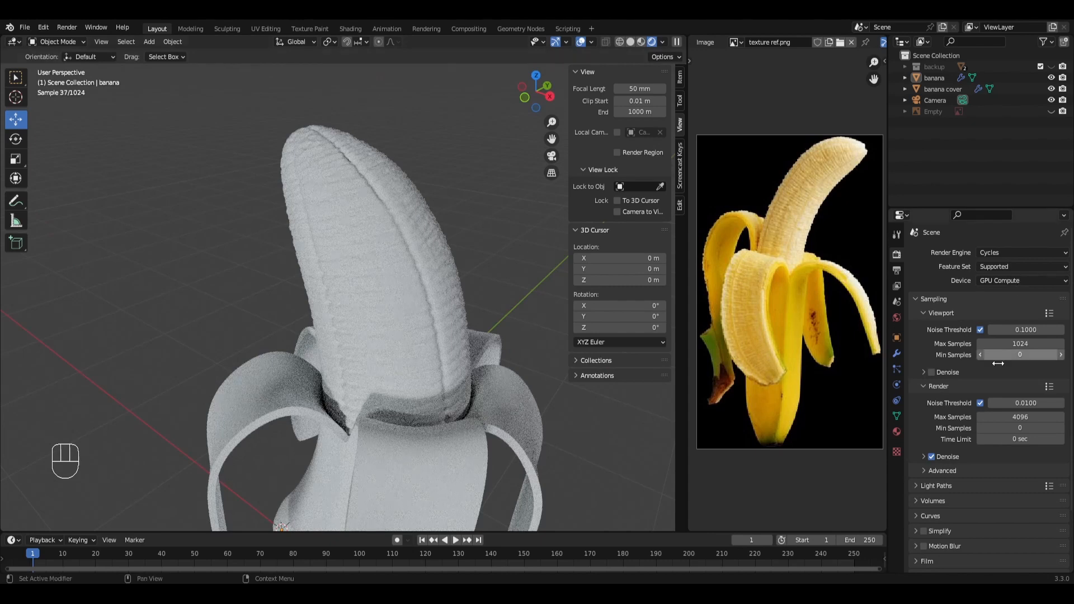
Set the viewport max samples to 100 and enable viewport denoising.
click(1026, 344)
text(100)
key(Return)
middle_drag(436, 357, 338, 371)
ctrl+middle_drag(336, 369, 358, 475)
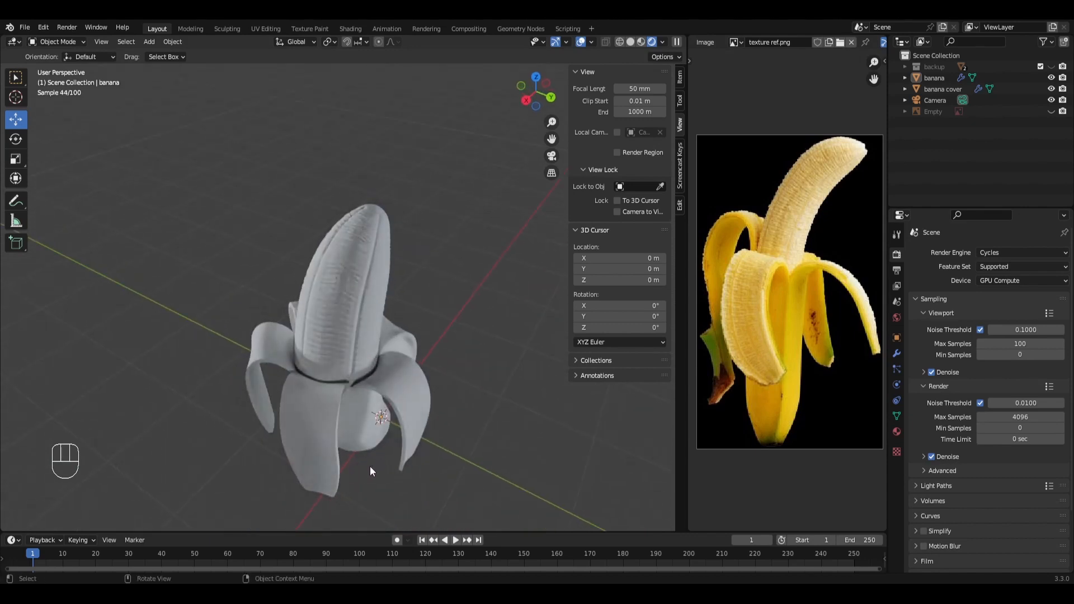
middle_drag(364, 464, 310, 445)
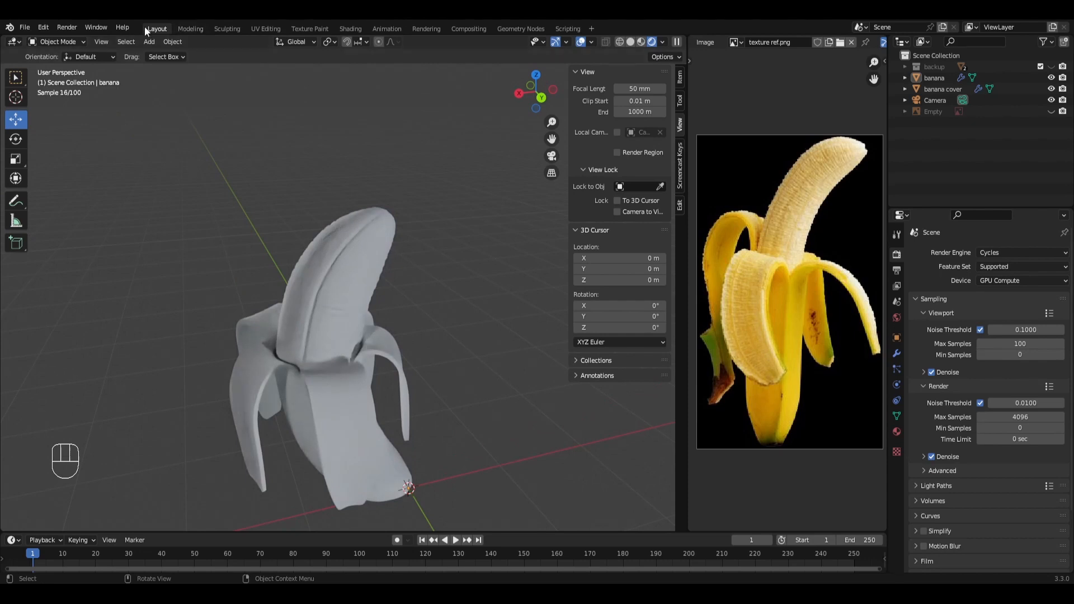
Return the viewport to solid shading and examine the banana close-up and through the camera.
click(630, 42)
mouse_move(432, 405)
middle_down()
mouse_move(393, 435)
mouse_move(358, 369)
middle_up()
mouse_move(358, 369)
middle_down()
mouse_move(273, 331)
mouse_move(279, 293)
mouse_move(346, 335)
mouse_move(304, 340)
mouse_move(292, 300)
mouse_move(377, 109)
middle_up()
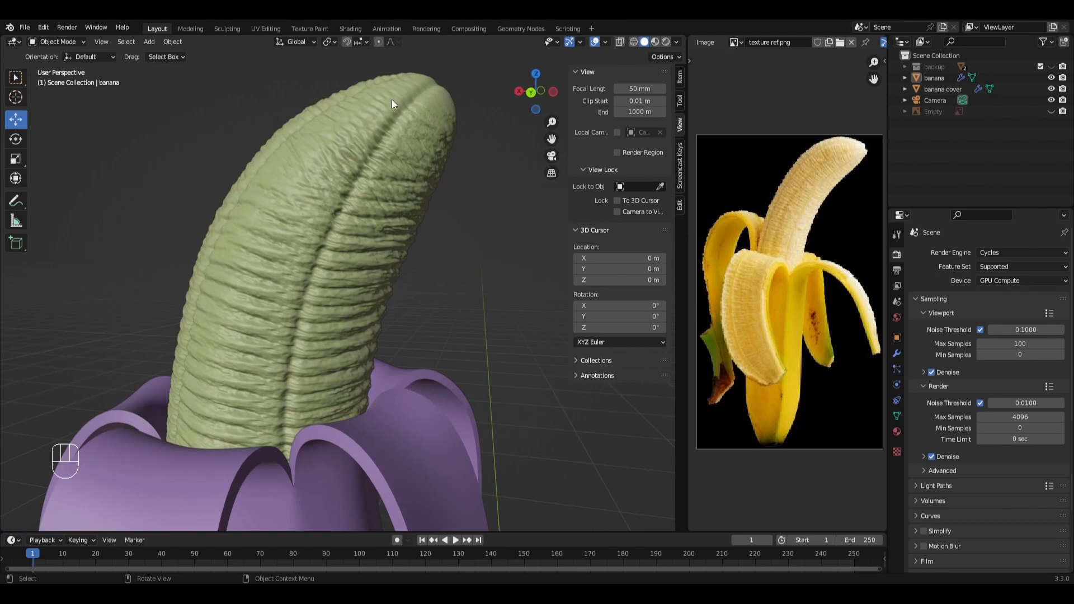
middle_drag(251, 394, 371, 324)
ctrl+middle_drag(345, 290, 341, 392)
key(KP_0)
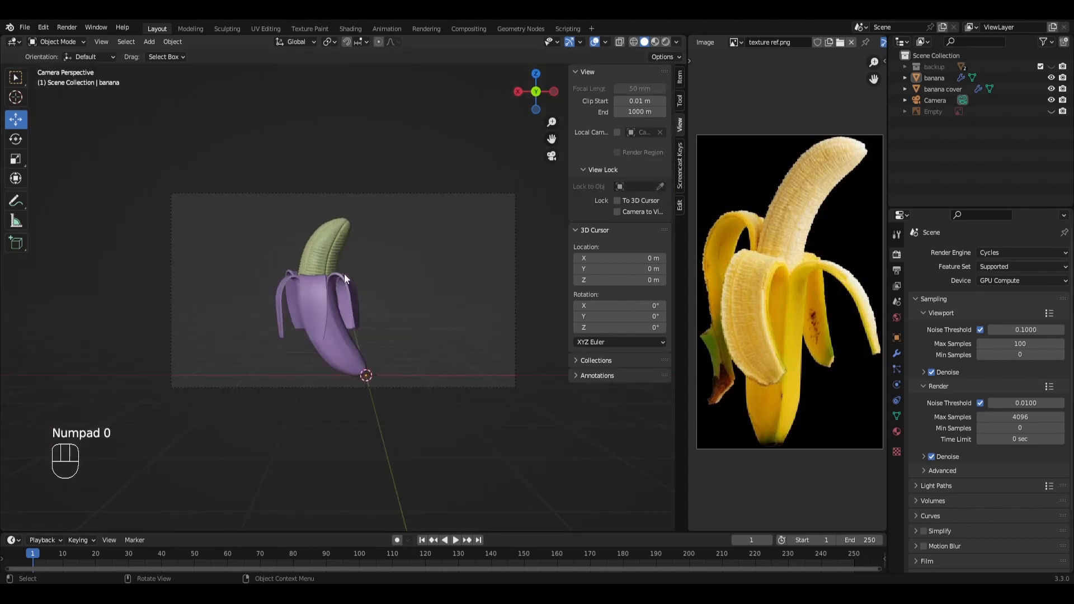
ctrl+middle_drag(349, 300, 346, 332)
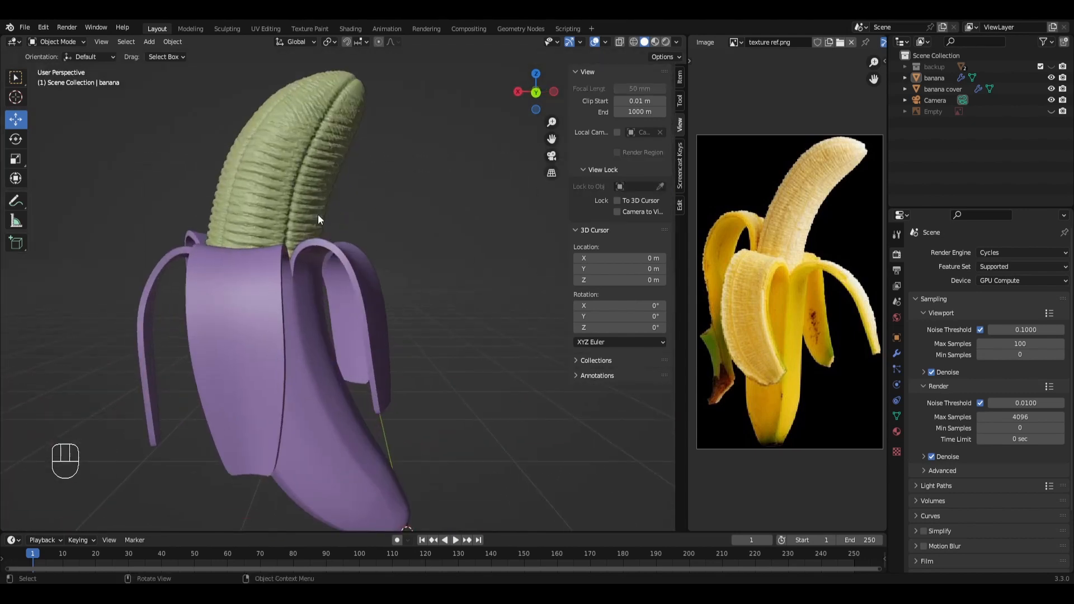
Select the banana and brush fibre texture down its exposed side with the 104 px Draw brush at 0.525 strength.
click(318, 214)
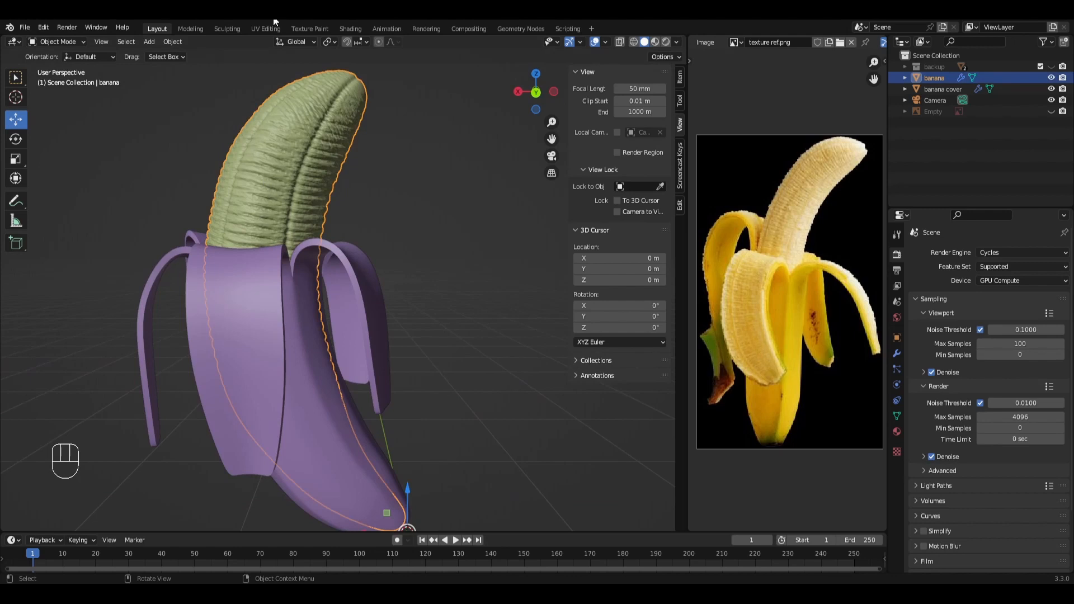
click(227, 28)
middle_drag(376, 344, 374, 341)
ctrl+middle_drag(373, 342, 335, 267)
mouse_move(323, 248)
mouse_down()
mouse_move(270, 348)
mouse_move(304, 263)
mouse_move(275, 381)
mouse_move(302, 249)
mouse_move(260, 410)
mouse_up()
middle_drag(360, 292, 319, 228)
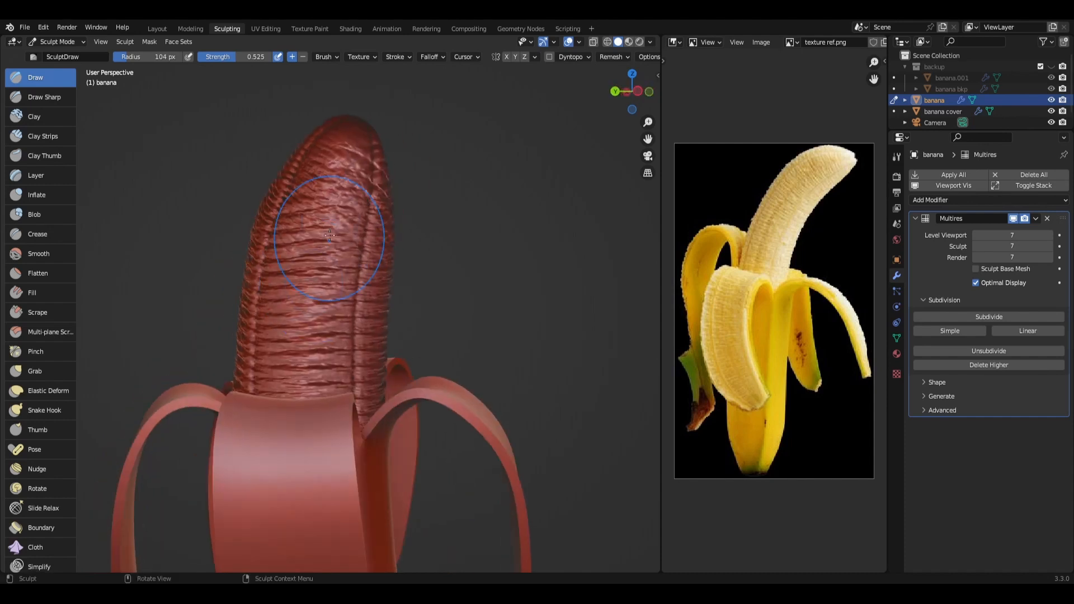
Build up the crosswise fibre texture between the ridges on the banana's other sides with the Draw brush.
drag(341, 207, 313, 330)
drag(352, 235, 282, 317)
drag(338, 206, 305, 294)
middle_drag(305, 294, 356, 228)
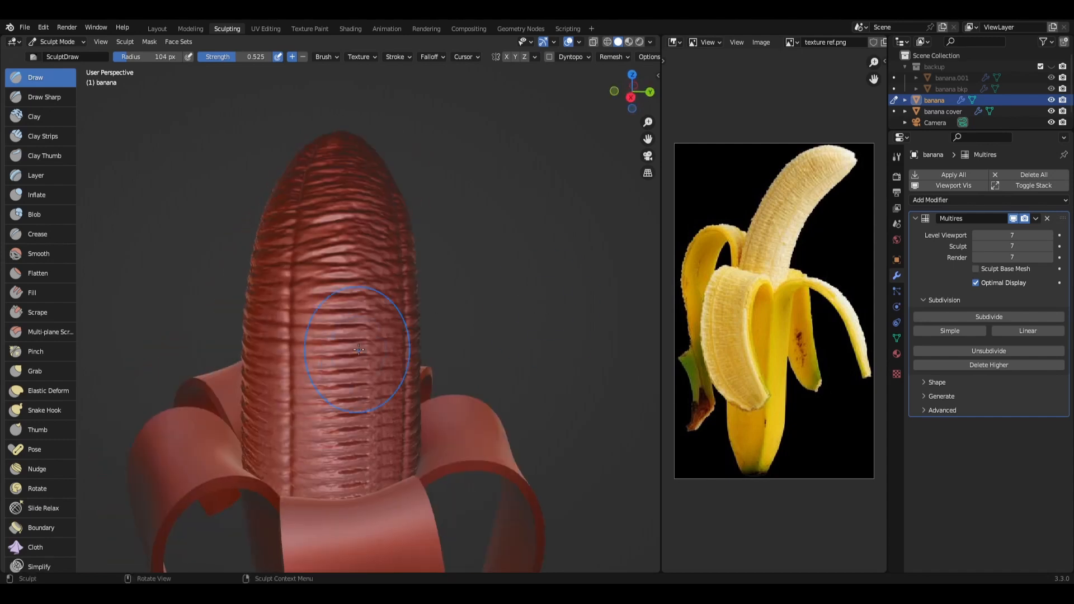
drag(376, 462, 326, 453)
mouse_move(335, 300)
middle_down()
mouse_move(363, 298)
mouse_move(213, 296)
middle_up()
Examine the banana's fibre texture in the Layout workspace from several angles, both in solid and rendered shading.
click(157, 29)
mouse_move(415, 360)
middle_down()
mouse_move(456, 405)
mouse_move(351, 368)
mouse_move(436, 378)
middle_up()
scroll(370, 241, up, 3)
mouse_move(361, 224)
shift+middle_down()
mouse_move(395, 457)
mouse_move(442, 389)
mouse_move(442, 415)
mouse_move(434, 386)
shift+middle_up()
click(226, 29)
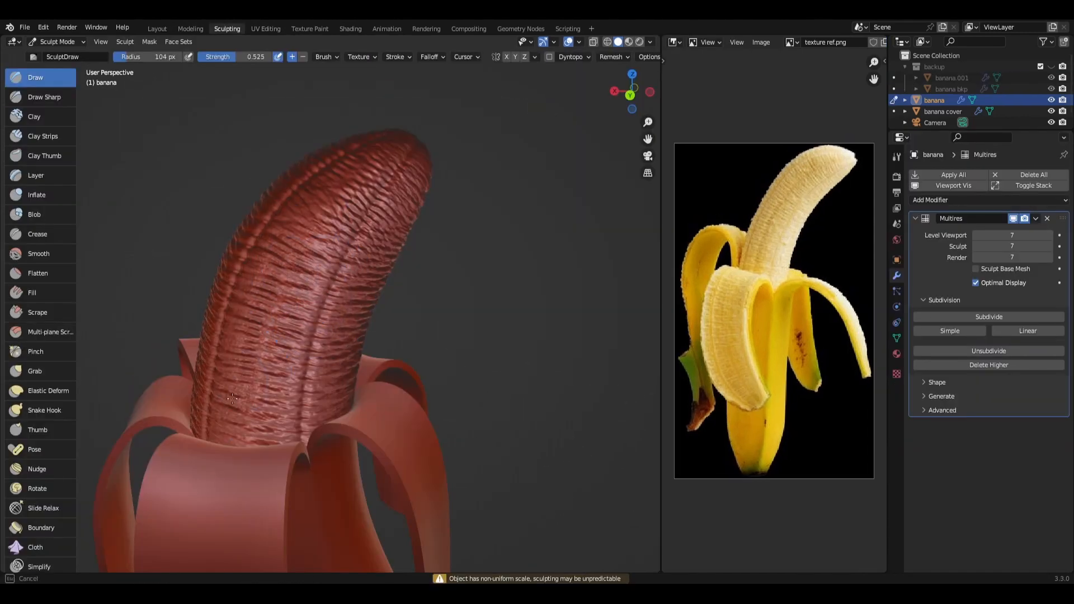
click(157, 28)
middle_drag(362, 438, 337, 323)
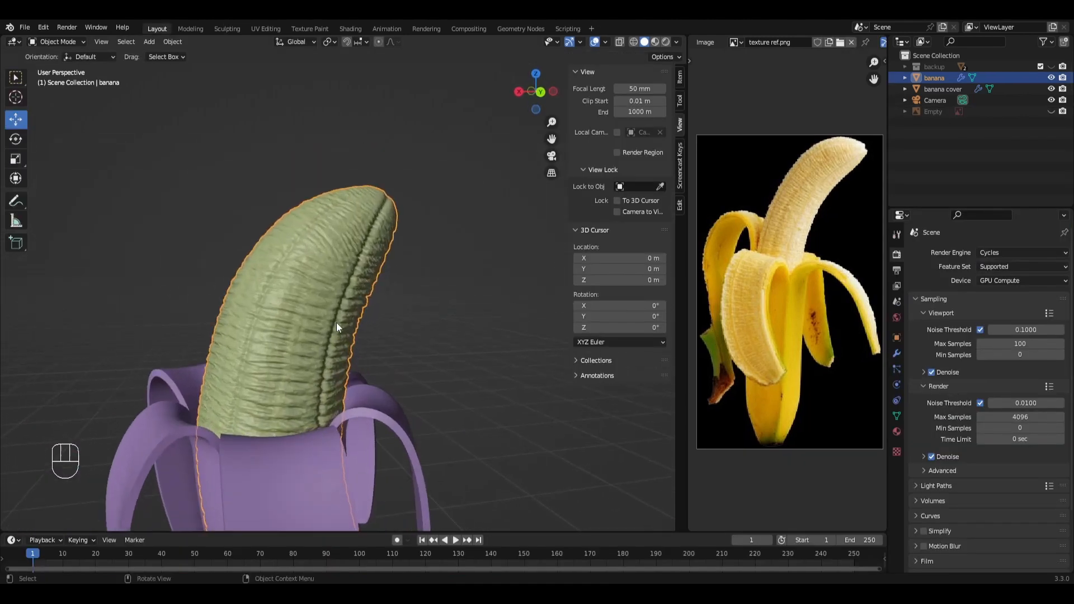
mouse_move(395, 387)
middle_down()
mouse_move(310, 384)
mouse_move(374, 399)
mouse_move(360, 417)
mouse_move(481, 406)
mouse_move(454, 389)
mouse_move(359, 395)
mouse_move(358, 407)
mouse_move(407, 418)
mouse_move(464, 411)
mouse_move(382, 398)
mouse_move(360, 374)
mouse_move(307, 398)
mouse_move(244, 395)
mouse_move(406, 408)
mouse_move(173, 365)
mouse_move(391, 404)
middle_up()
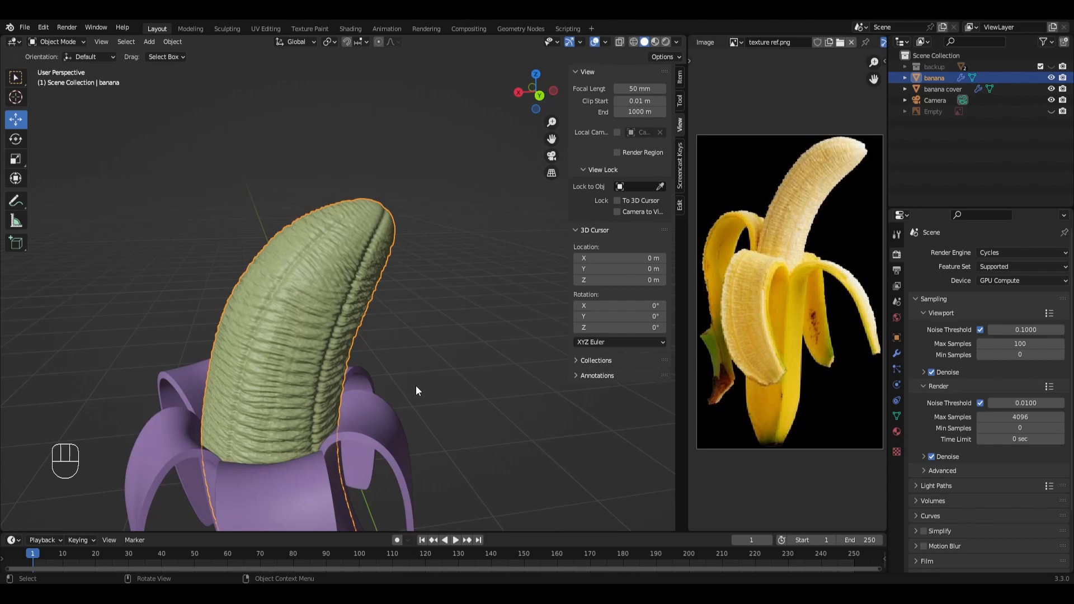
middle_drag(476, 349, 451, 381)
ctrl+middle_drag(410, 307, 420, 413)
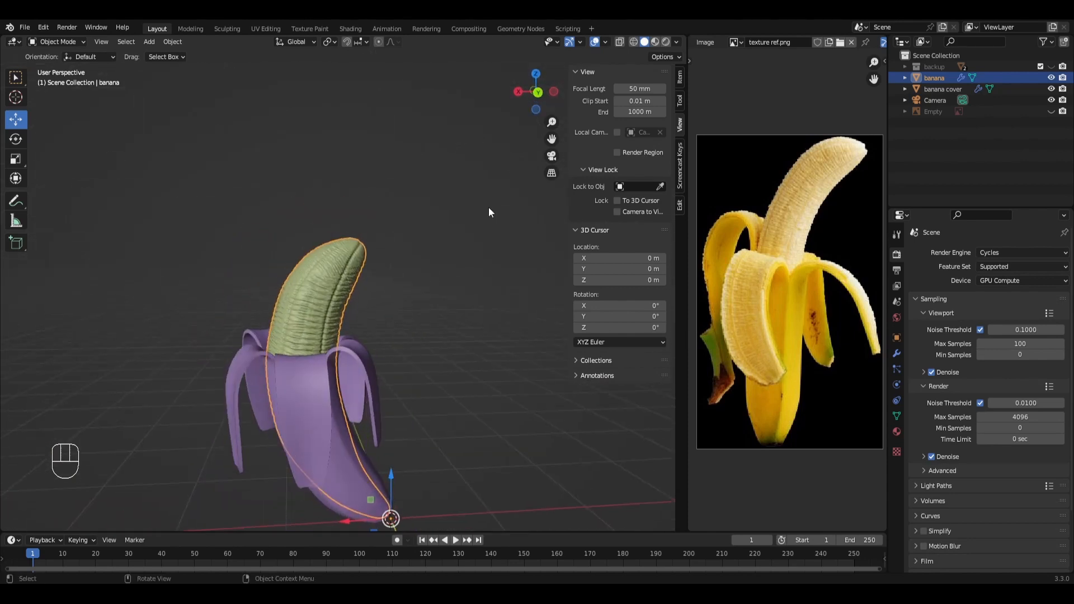
click(665, 41)
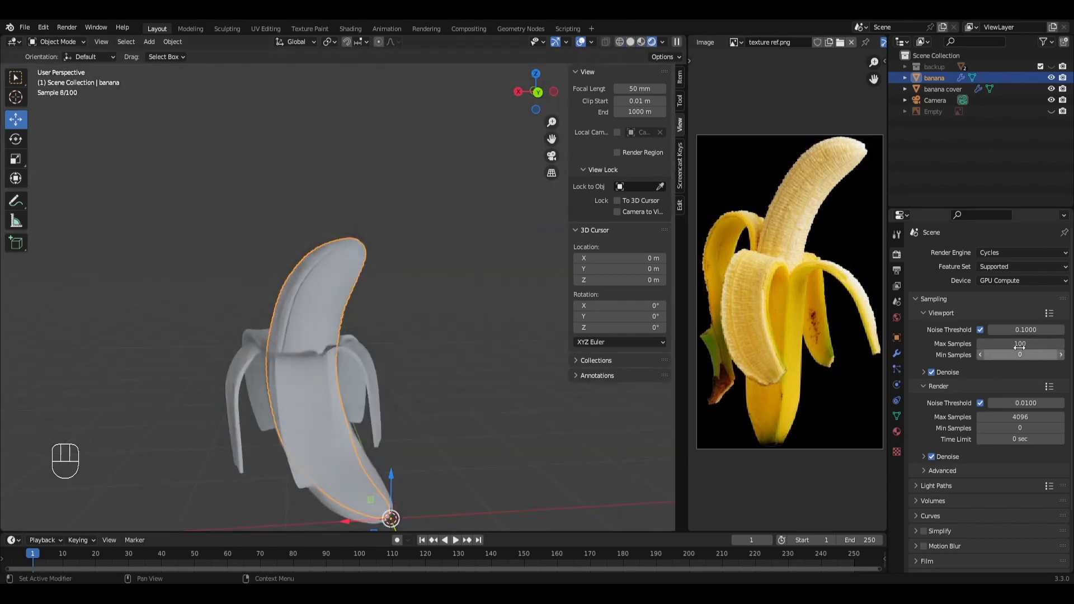
Set the Cycles viewport max samples to 300, deselect the banana and look over its rendered preview.
click(1017, 343)
text(300)
key(Return)
key(KP_0)
middle_drag(442, 384, 358, 330)
scroll(359, 315, up, 3)
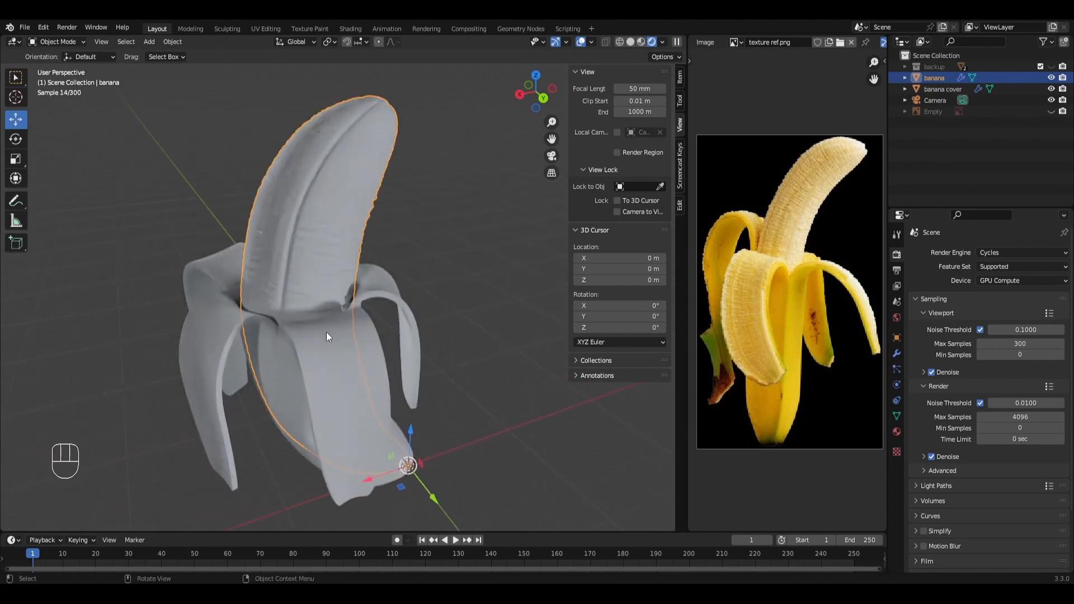
click(467, 368)
middle_drag(455, 354, 504, 313)
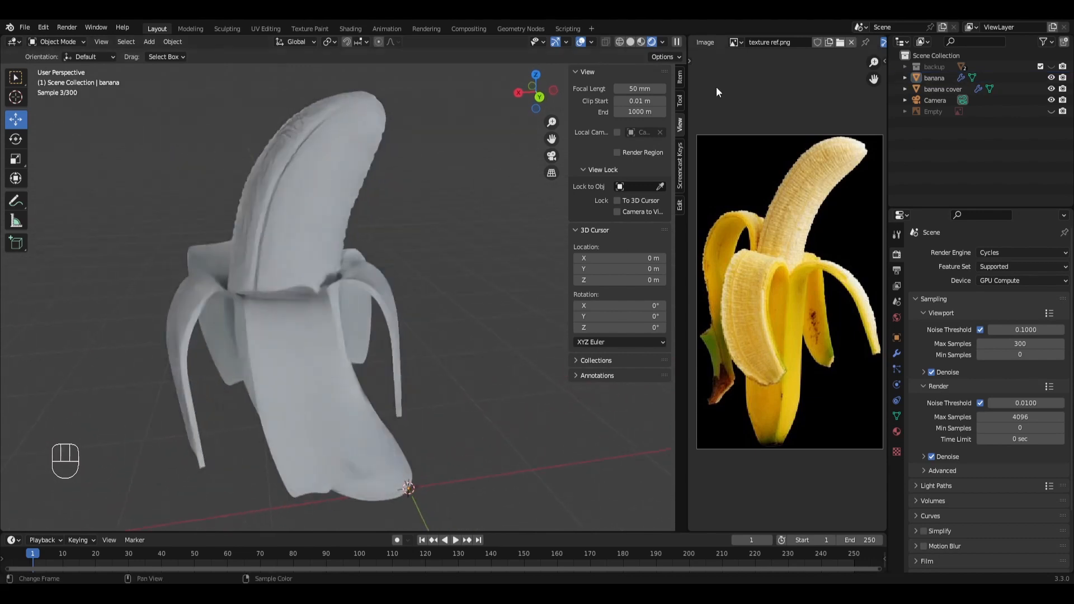
Switch the render engine to Eevee and enable Ambient Occlusion to preview the banana's fibre texture.
click(1023, 253)
click(993, 266)
middle_drag(416, 331, 408, 368)
shift+middle_drag(360, 317, 438, 323)
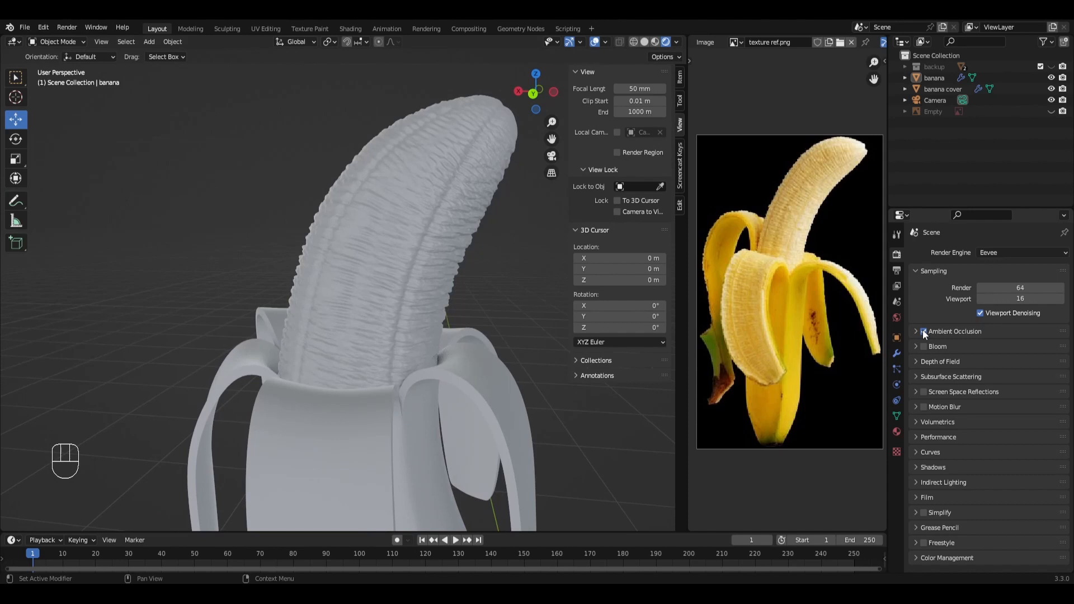
middle_drag(279, 427, 354, 483)
middle_drag(477, 353, 478, 272)
Try the first HDRI for the rendered viewport lighting, settle on the second, and compare the banana's texture with the photo reference.
click(677, 43)
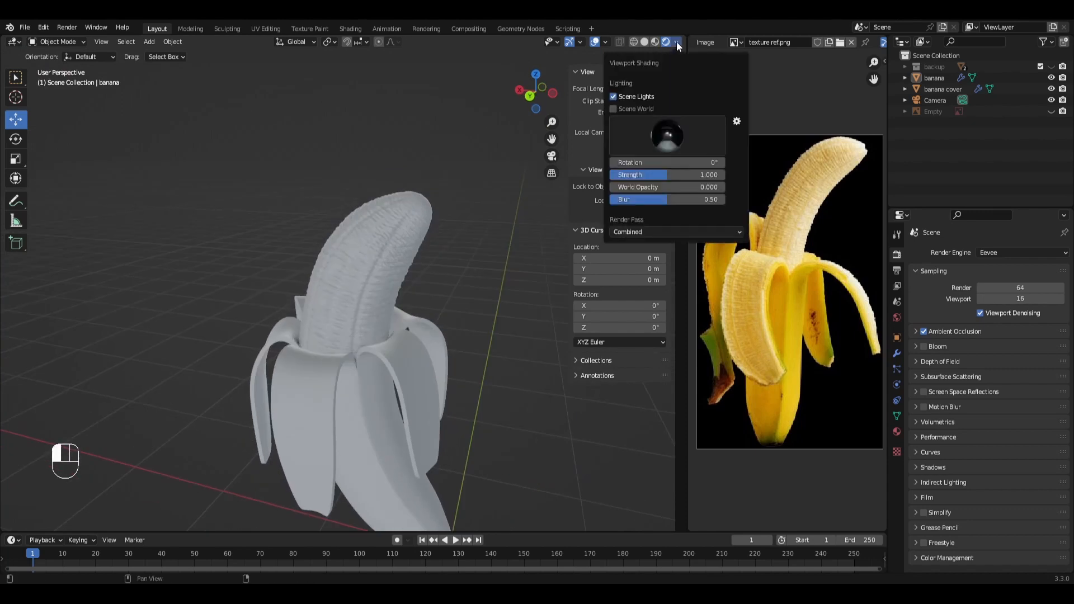
click(667, 134)
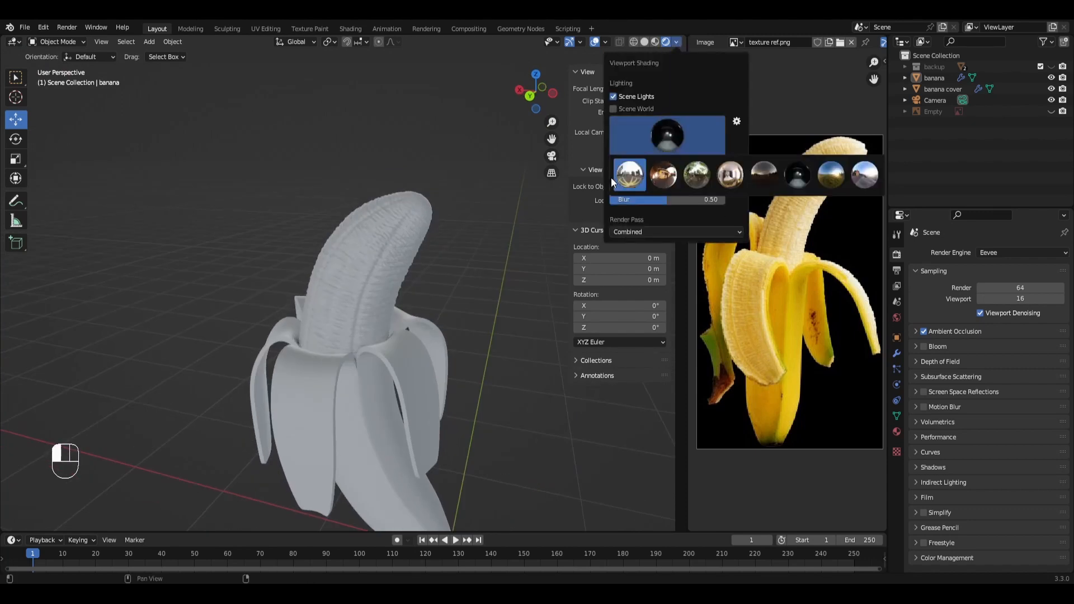
click(628, 176)
click(674, 153)
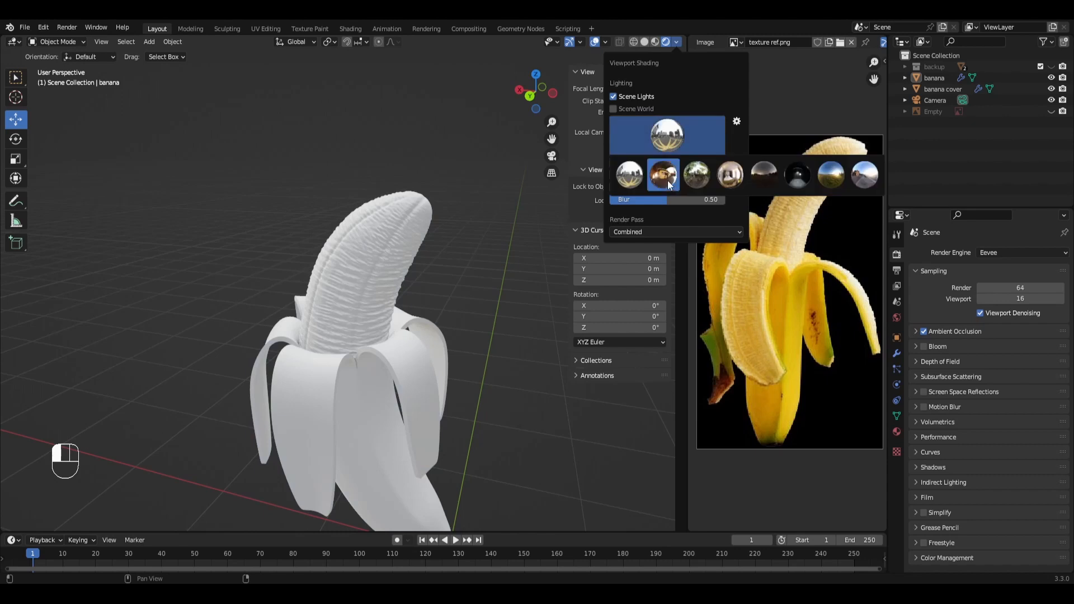
click(667, 180)
mouse_move(442, 353)
middle_down()
mouse_move(464, 381)
mouse_move(489, 367)
mouse_move(323, 379)
mouse_move(458, 391)
mouse_move(404, 322)
mouse_move(454, 281)
mouse_move(217, 270)
mouse_move(452, 278)
mouse_move(461, 313)
mouse_move(424, 290)
mouse_move(5, 301)
mouse_move(438, 286)
mouse_move(343, 284)
mouse_move(501, 298)
middle_up()
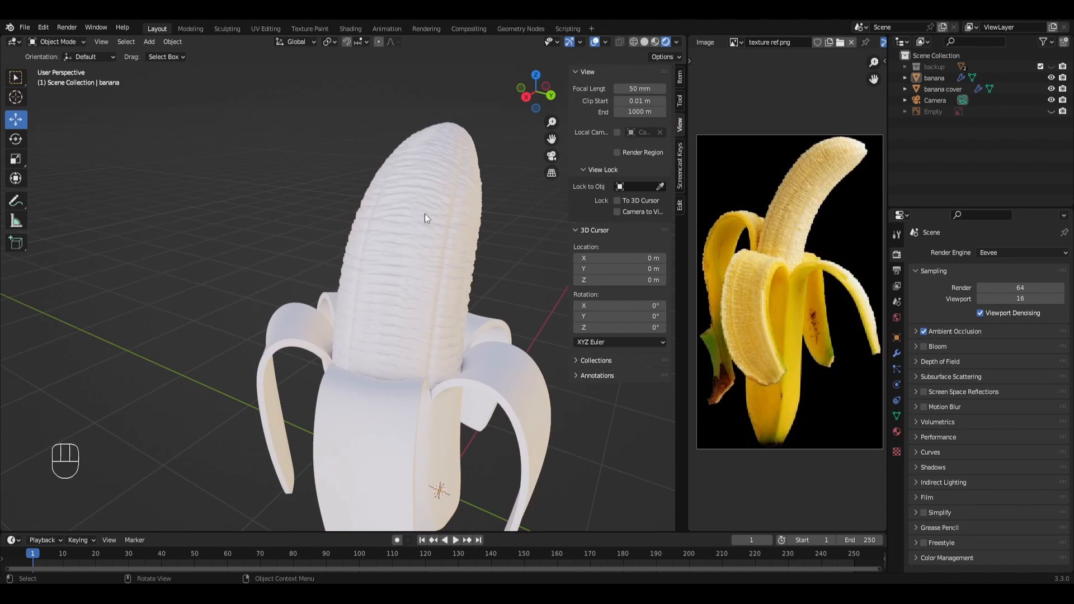
middle_drag(430, 343, 345, 348)
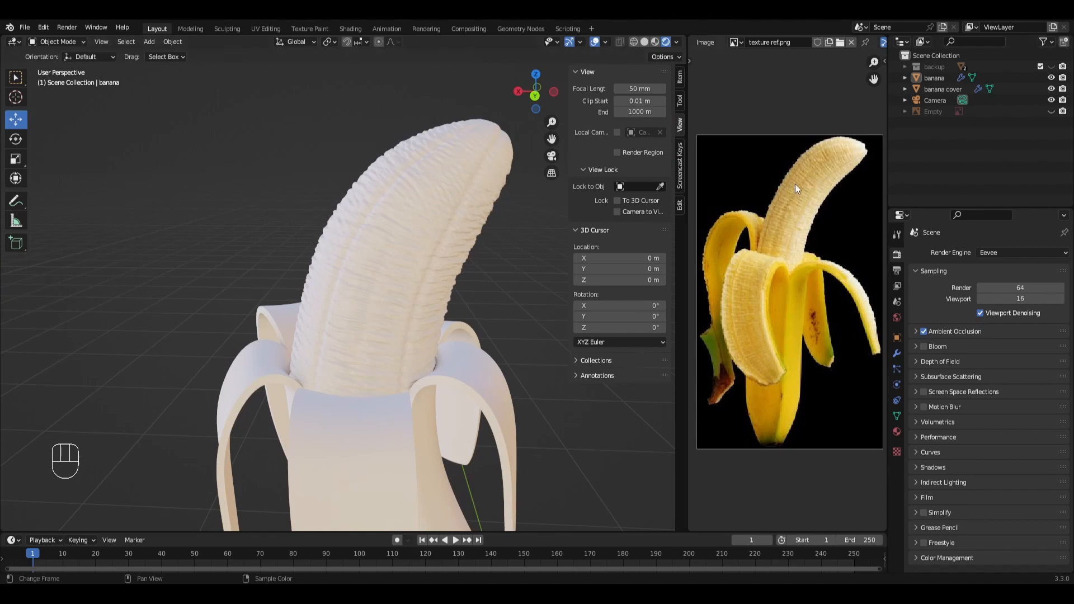
mouse_move(371, 347)
middle_down()
mouse_move(290, 331)
mouse_move(378, 335)
middle_up()
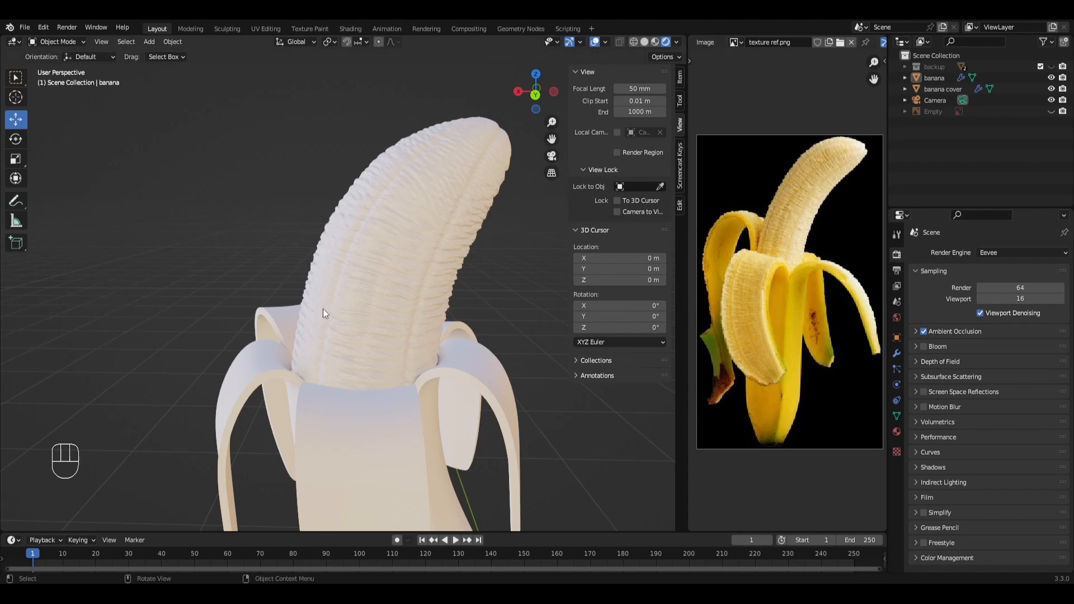
middle_drag(355, 271, 393, 267)
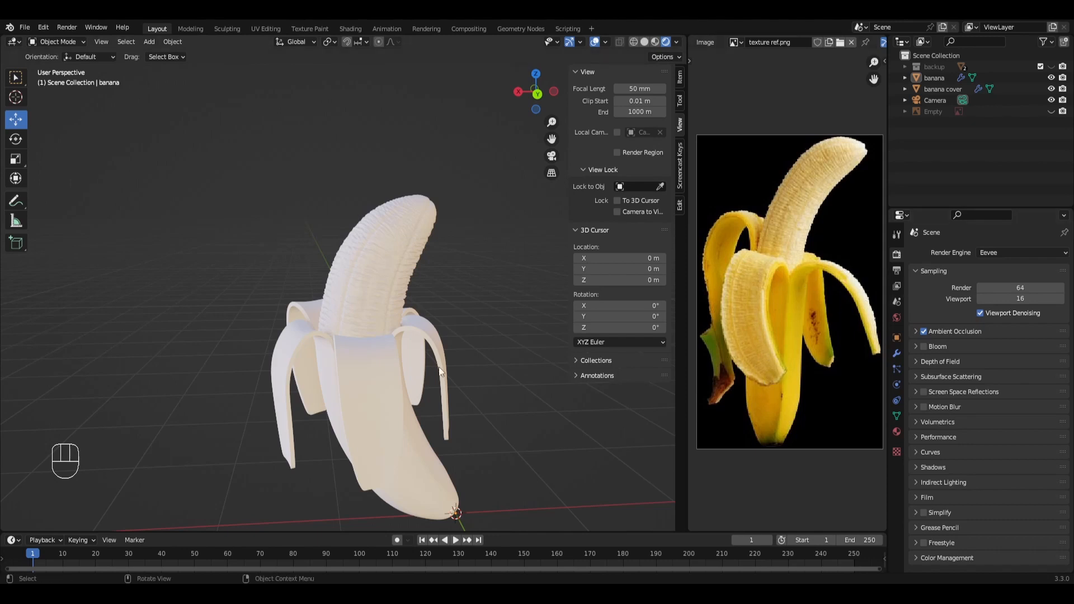
middle_drag(247, 341, 263, 330)
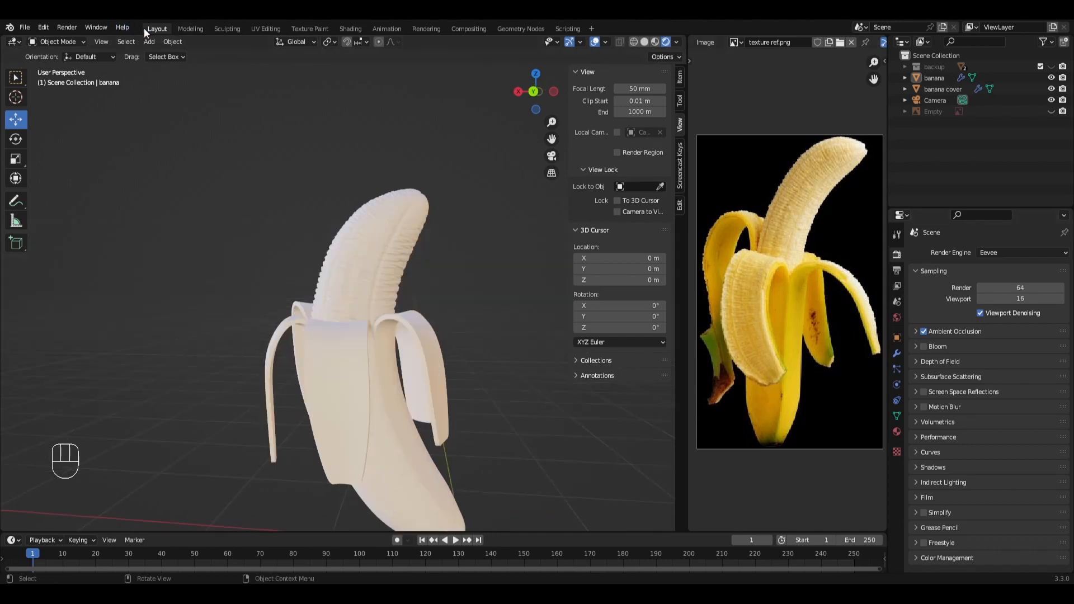
Return the viewport to solid shading, select the banana cover and show its object transform properties.
click(645, 41)
shift+middle_drag(402, 383, 411, 288)
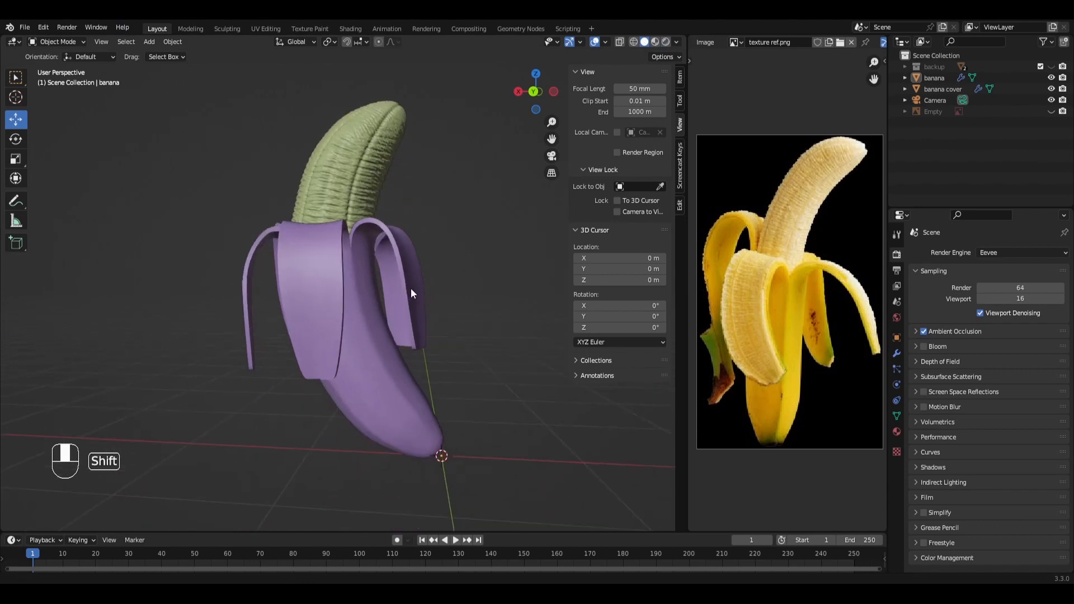
click(373, 313)
click(897, 354)
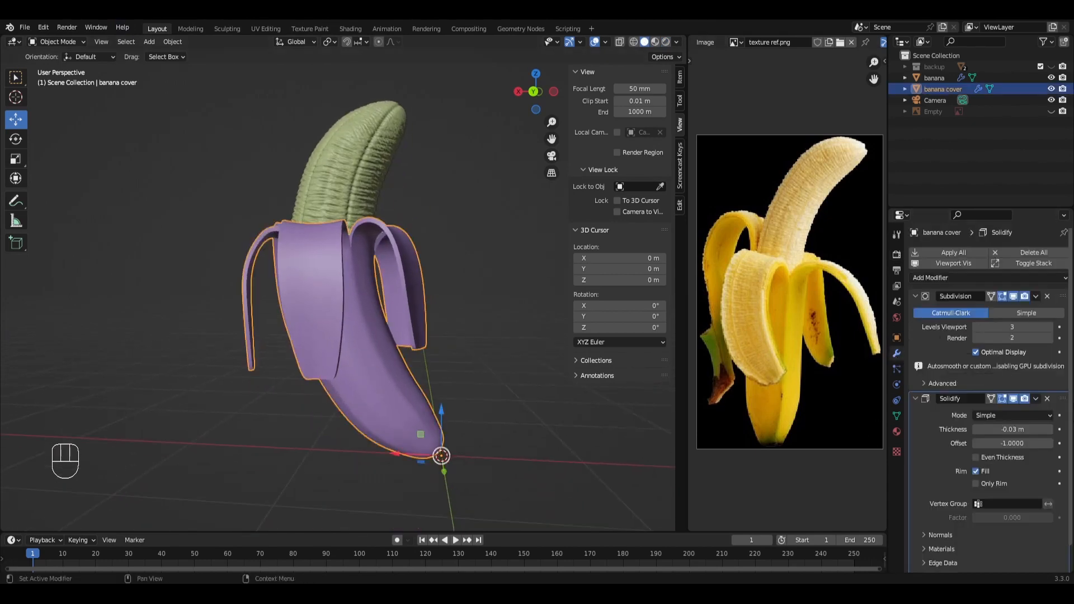
click(897, 338)
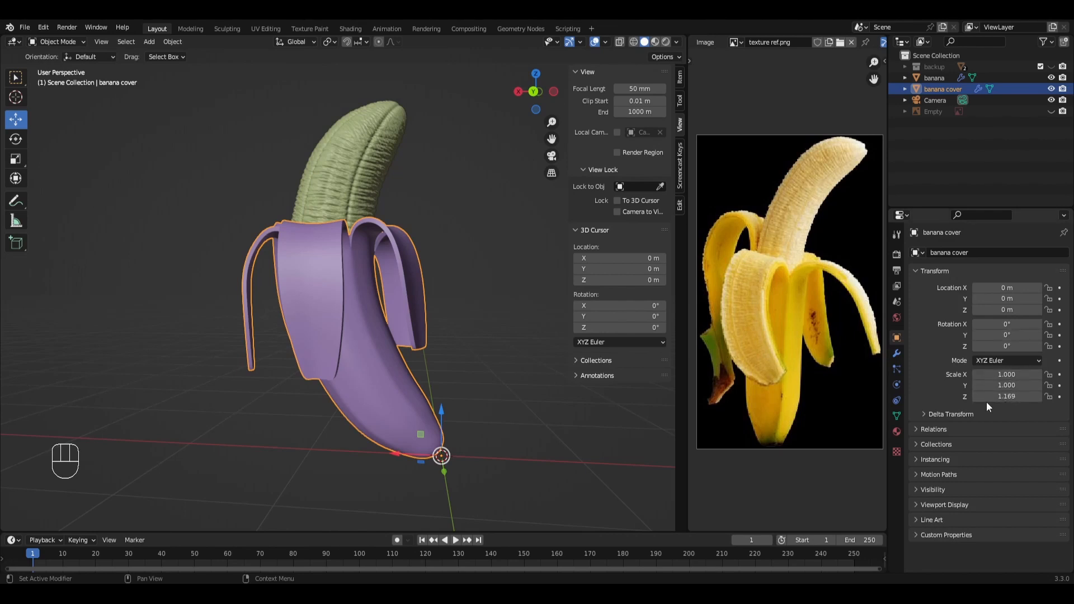
middle_drag(485, 387, 404, 283)
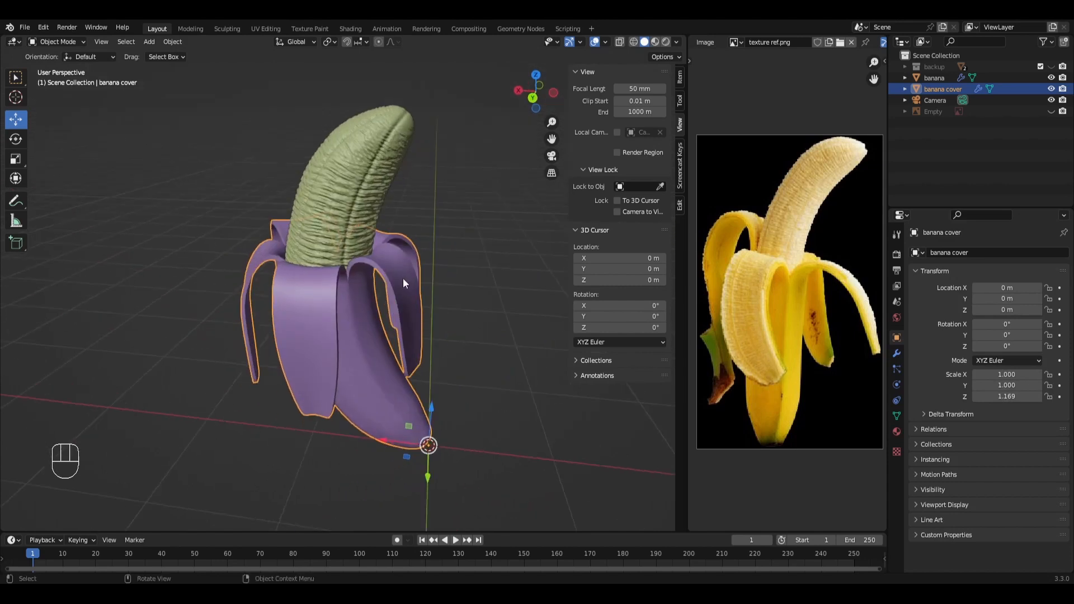
click(359, 185)
shift+click(367, 345)
shift+click(375, 226)
ctrl+middle_drag(358, 350, 311, 226)
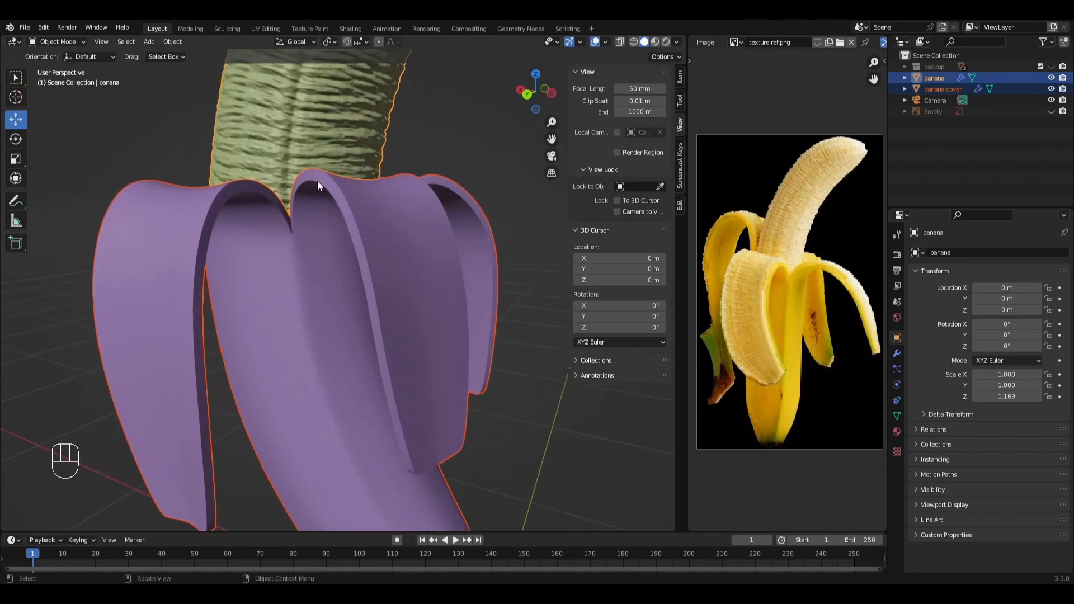
Select only the banana cover and apply its scale, undoing and redoing the operation to compare the result.
click(380, 227)
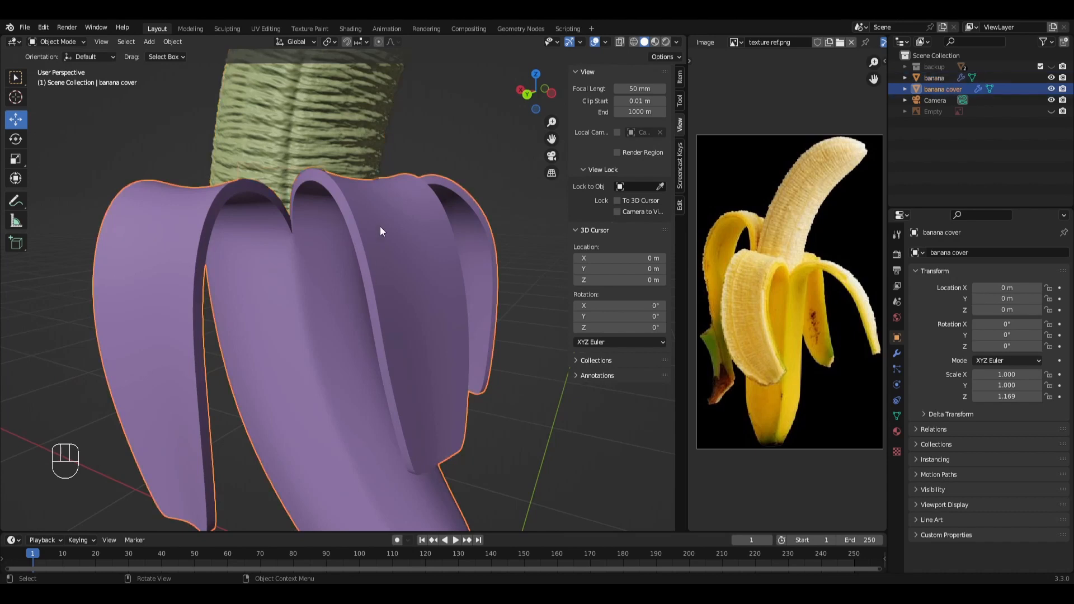
click(170, 43)
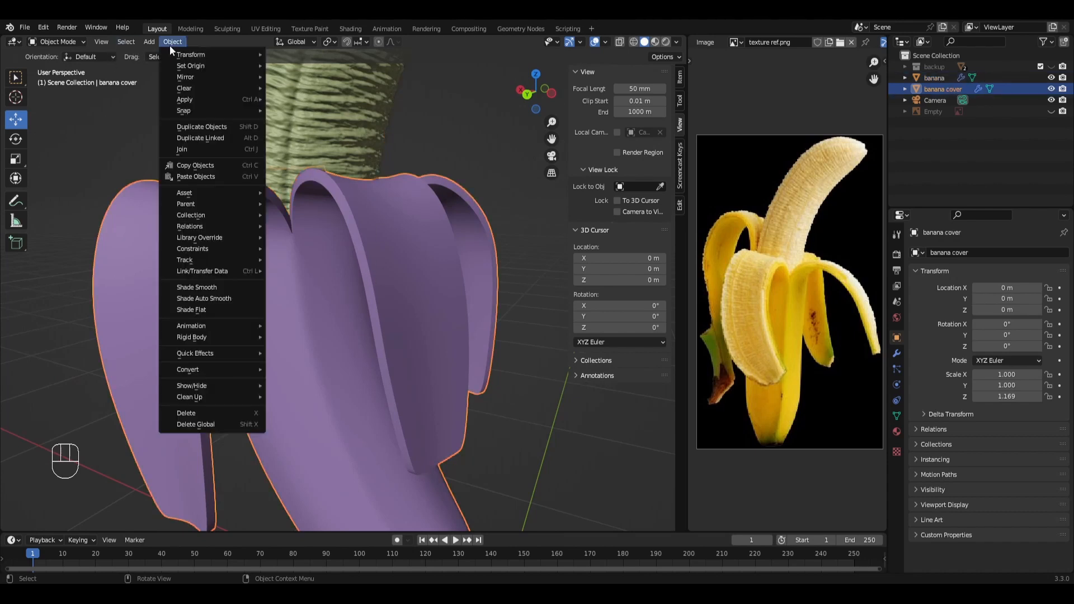
mouse_move(228, 100)
click(349, 122)
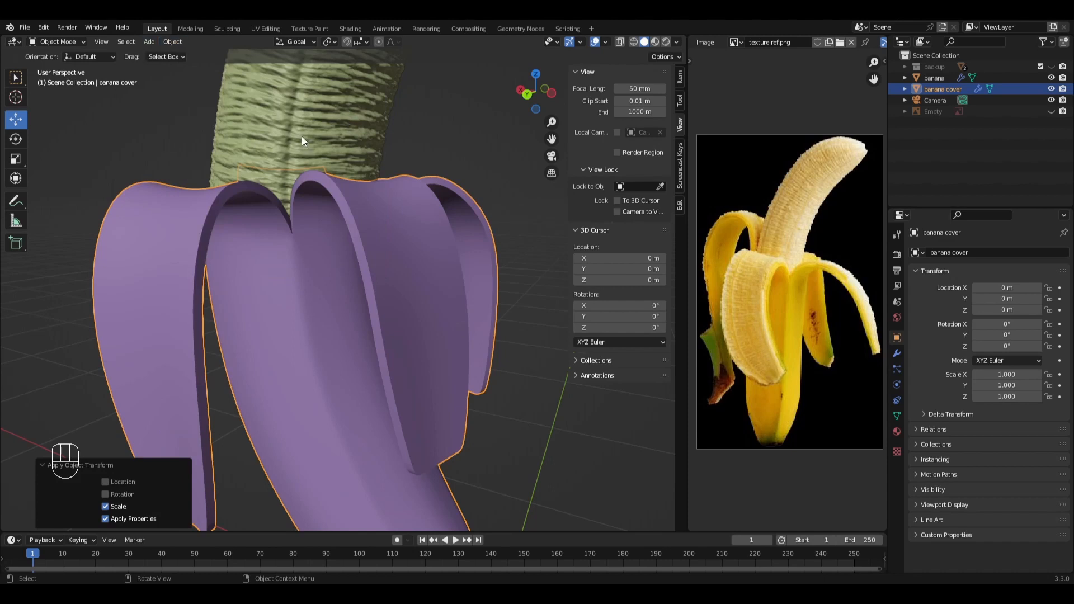
key(ctrl+z)
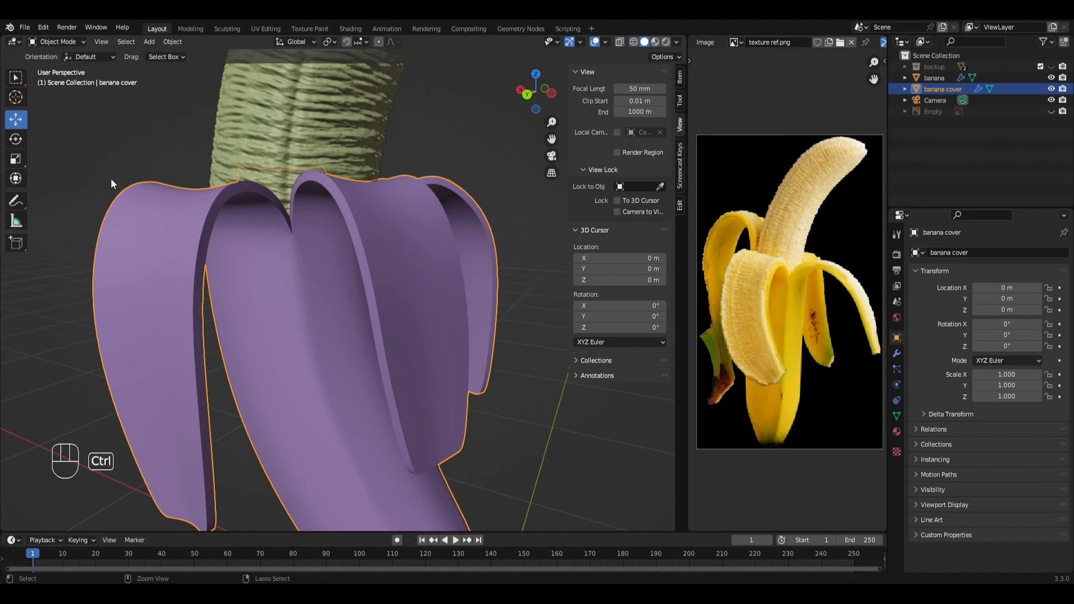
key(ctrl+shift+z)
key(ctrl+z)
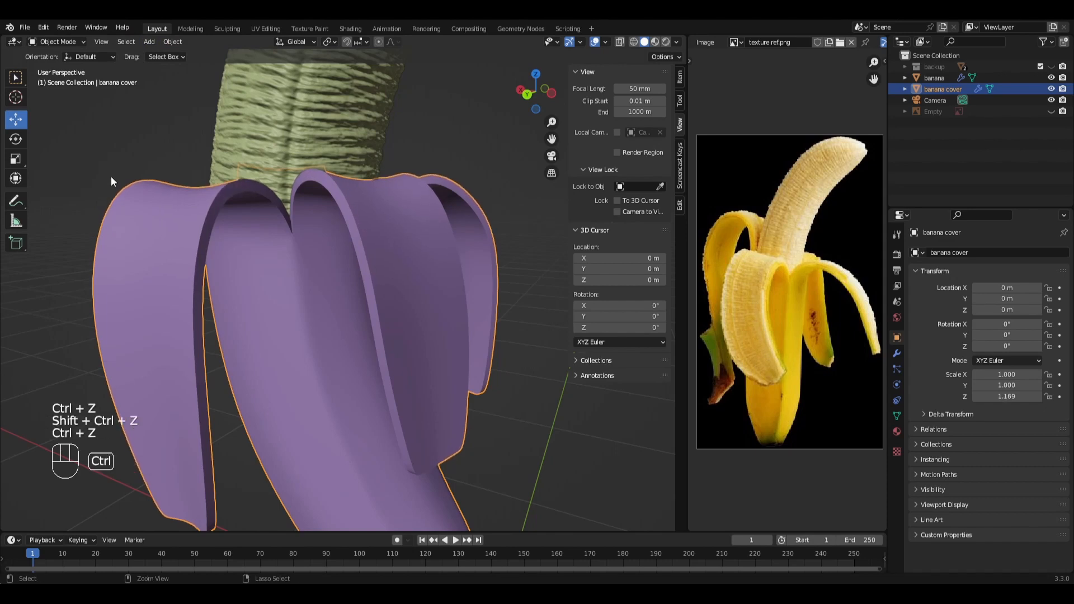
key(ctrl+shift+z)
Select the inner banana, apply its scale and deselect it.
click(276, 106)
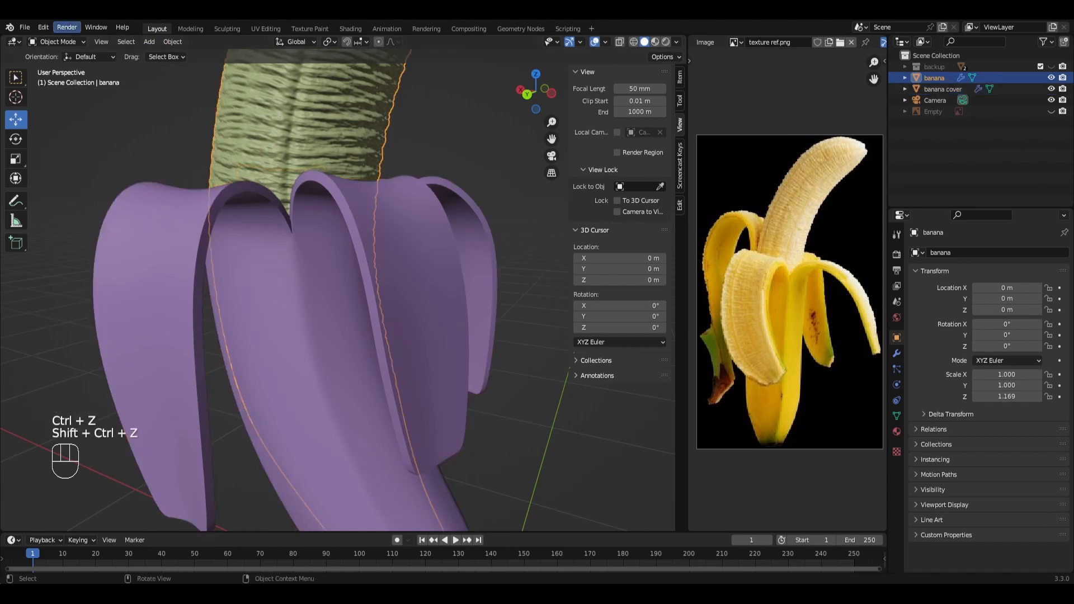
click(45, 27)
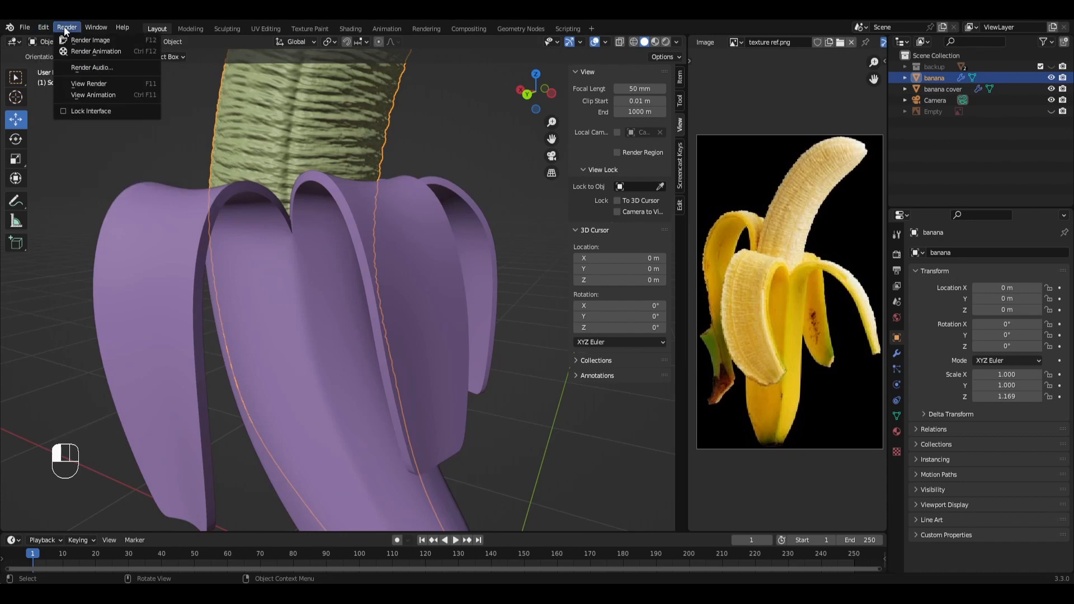
click(168, 44)
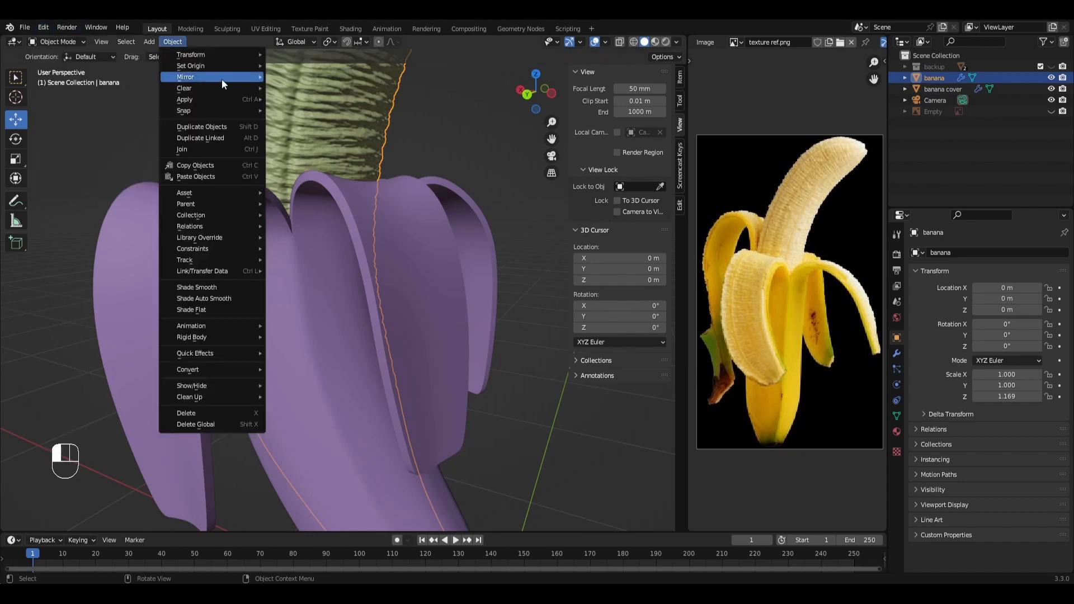
mouse_move(223, 101)
click(330, 120)
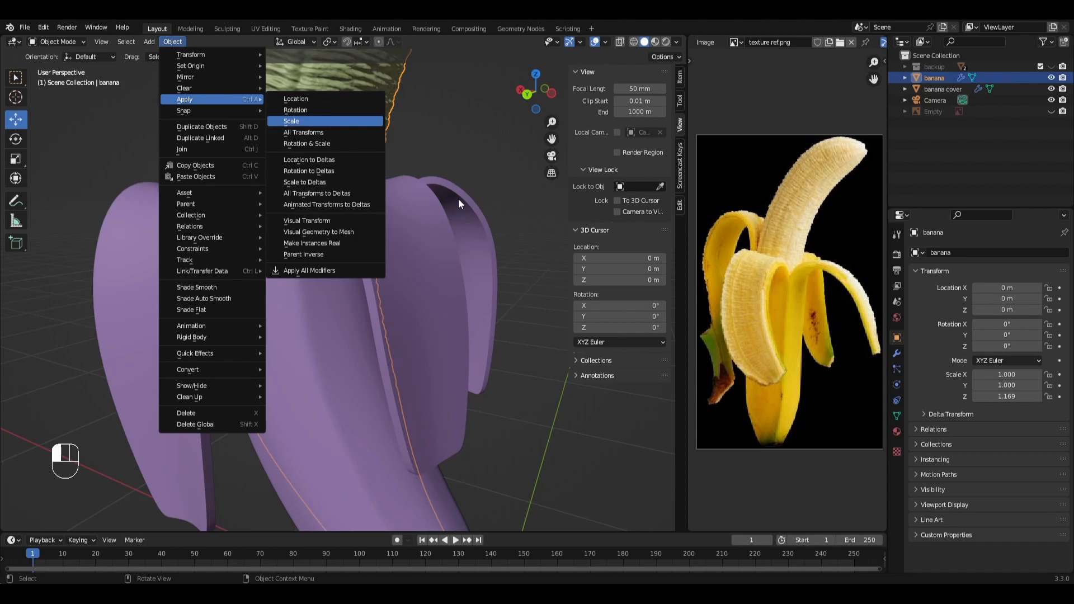
click(119, 142)
ctrl+middle_drag(348, 176, 362, 270)
middle_drag(321, 314, 363, 269)
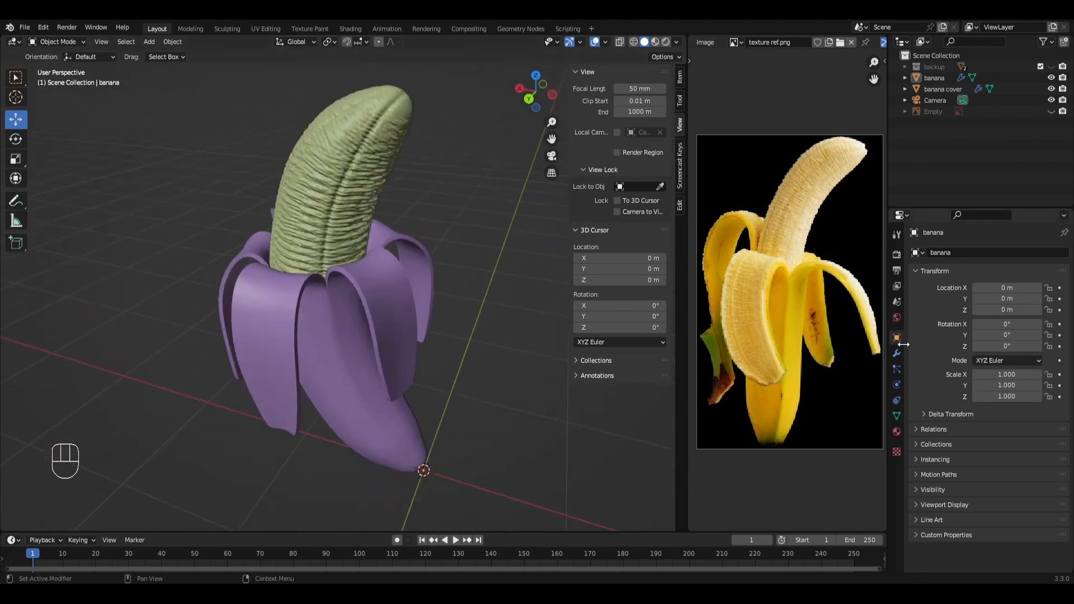
Open the banana's Multires modifier settings and examine the smooth peel strips against the photo reference.
click(897, 353)
middle_drag(436, 381, 300, 271)
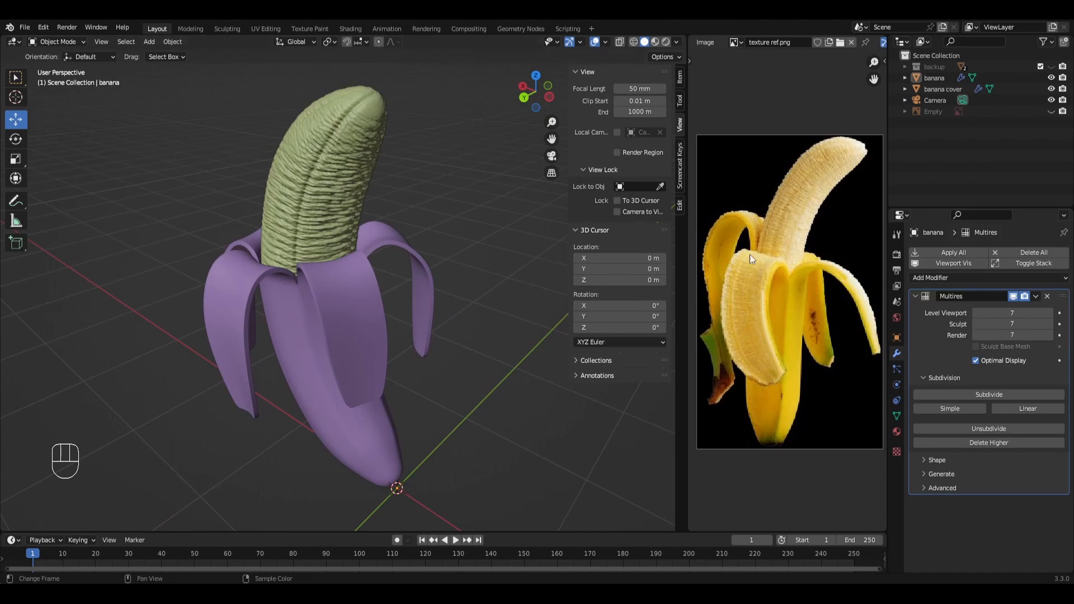
middle_drag(338, 312, 481, 327)
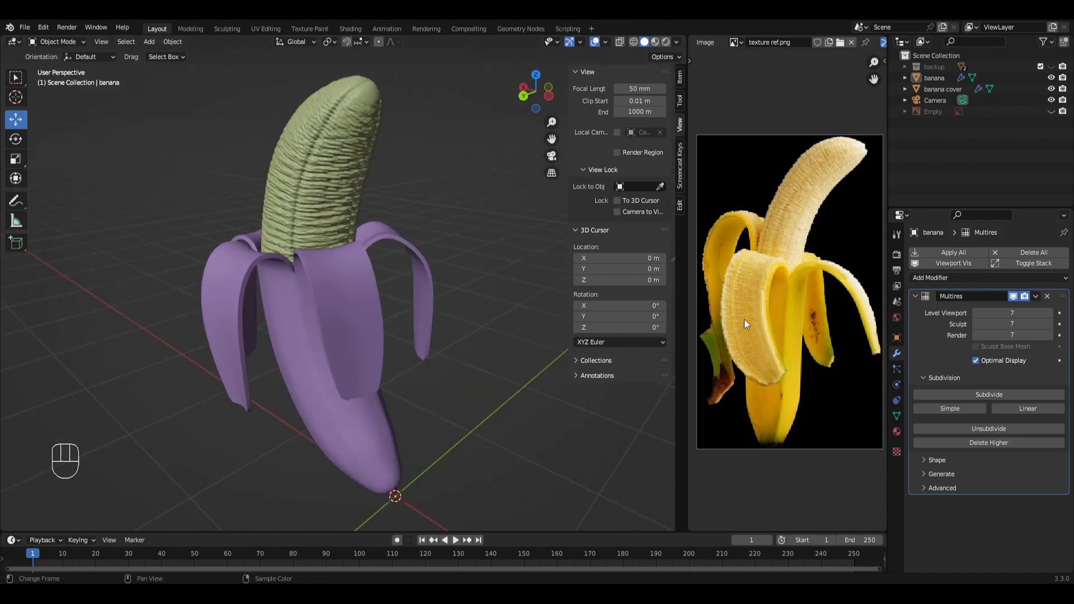